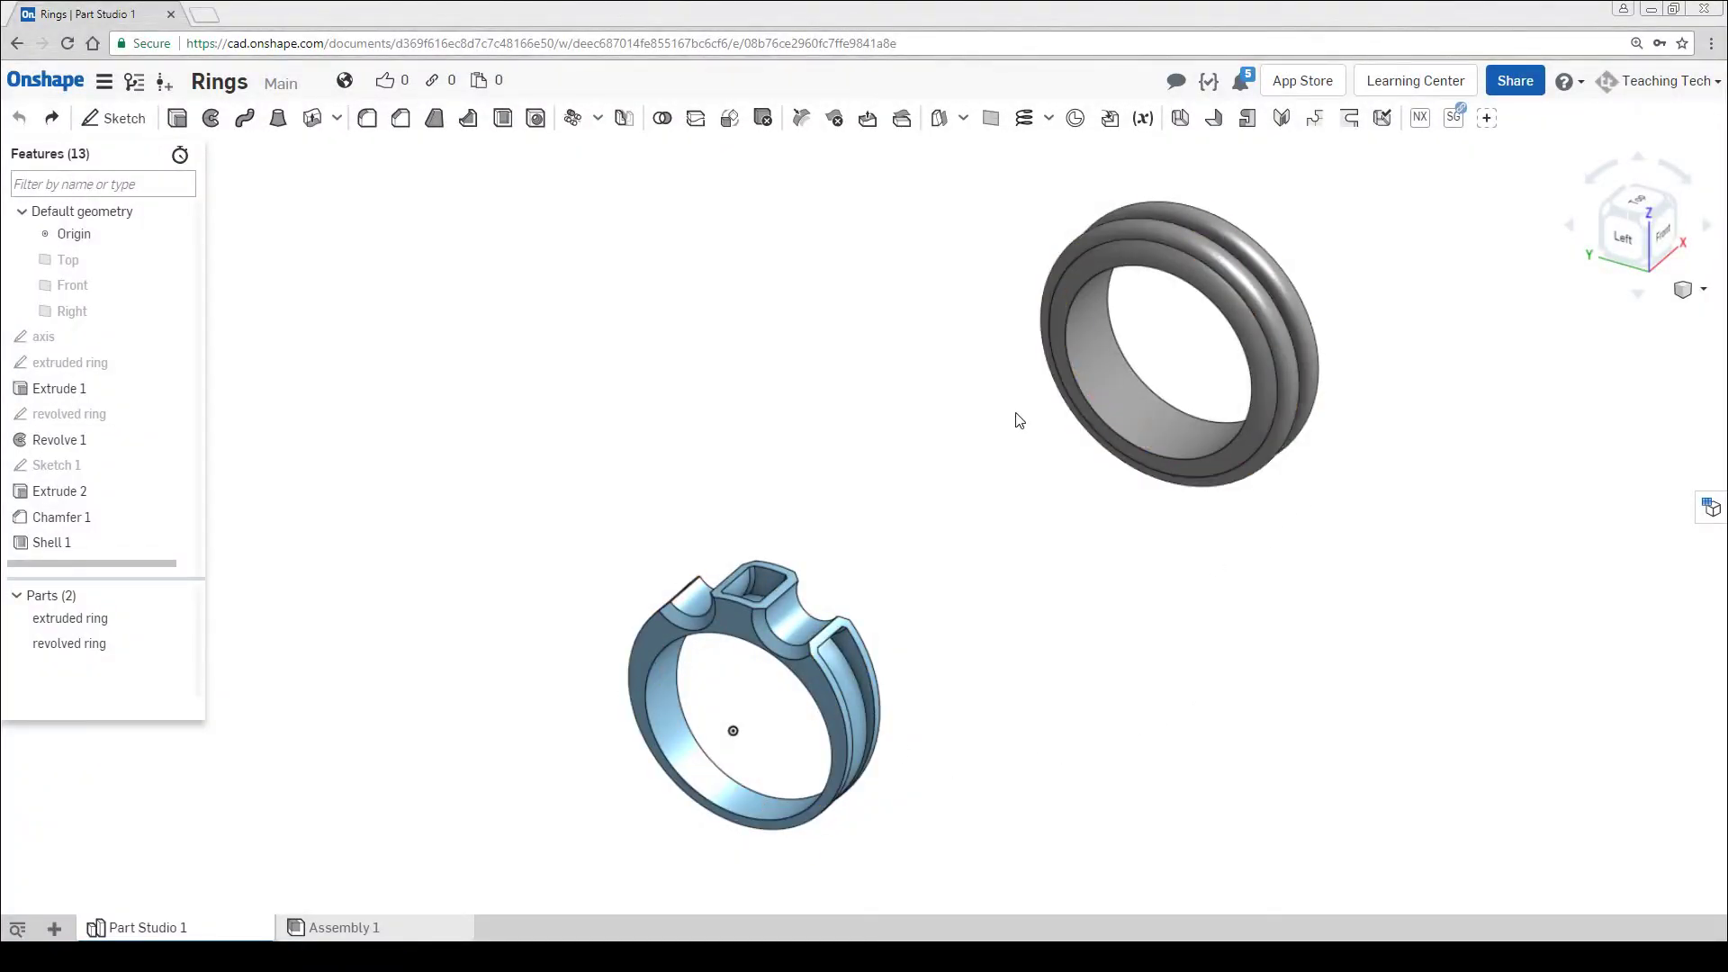
Start a new sketch on the Top plane, viewed normal and centred on the blue ring
mouse_move(1046, 691)
middle_down()
mouse_move(1007, 679)
mouse_move(1023, 681)
middle_up()
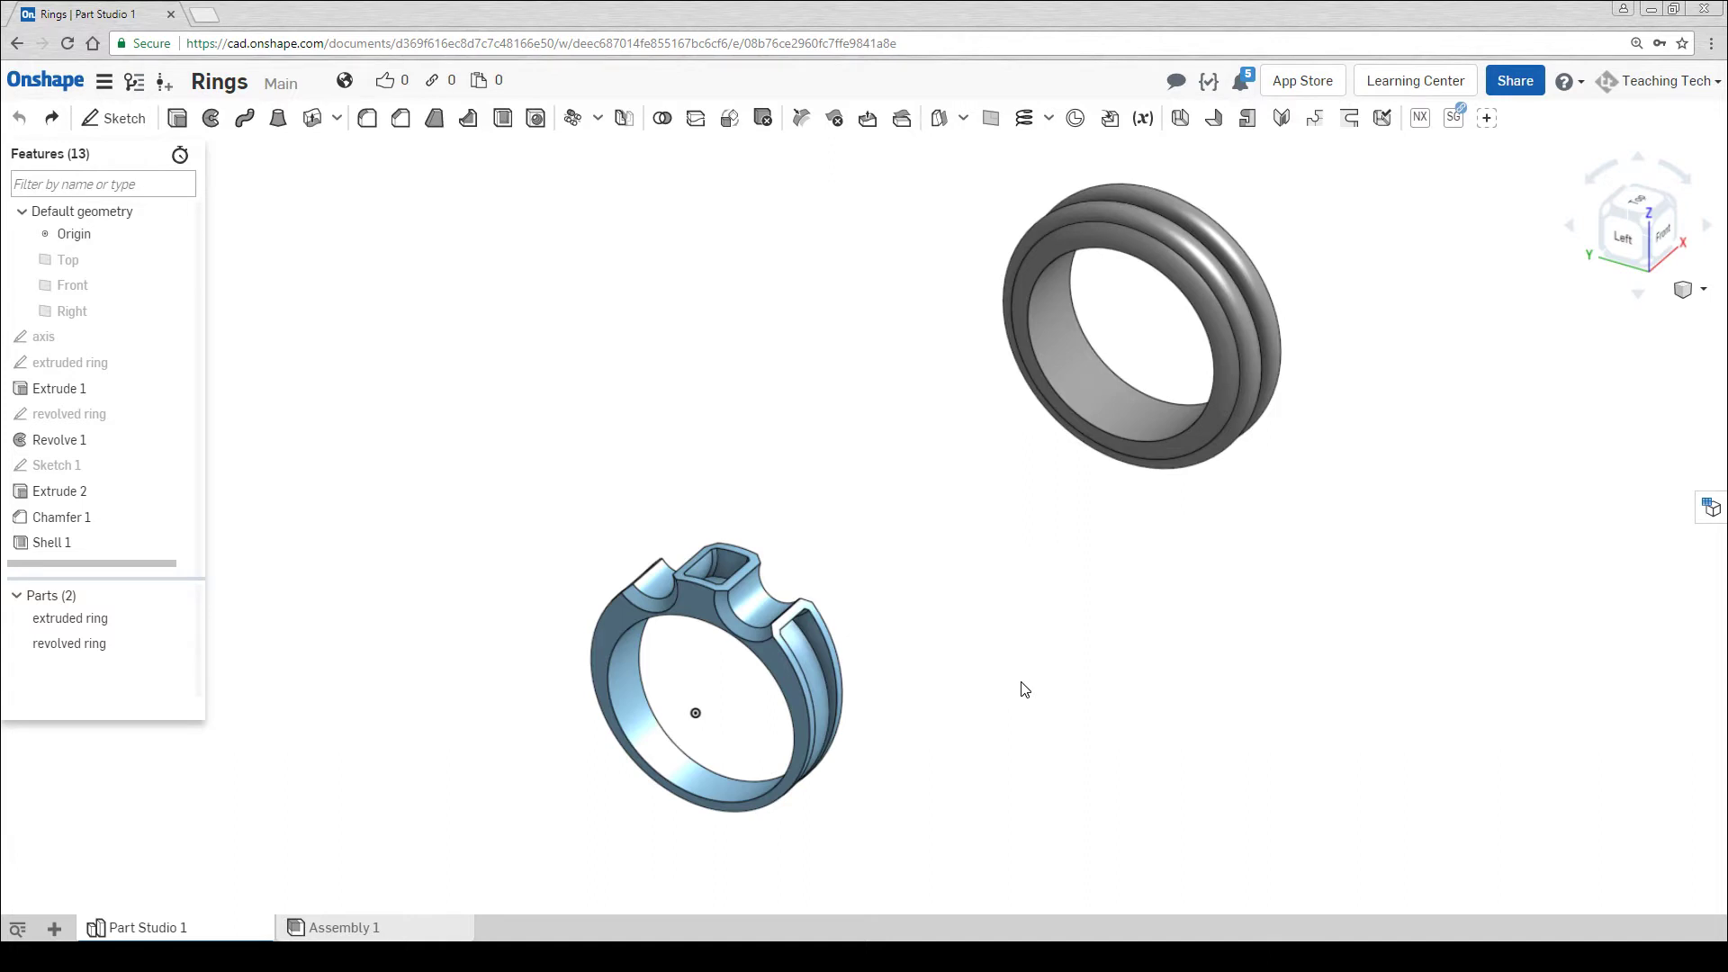
right_drag(1023, 689, 969, 673)
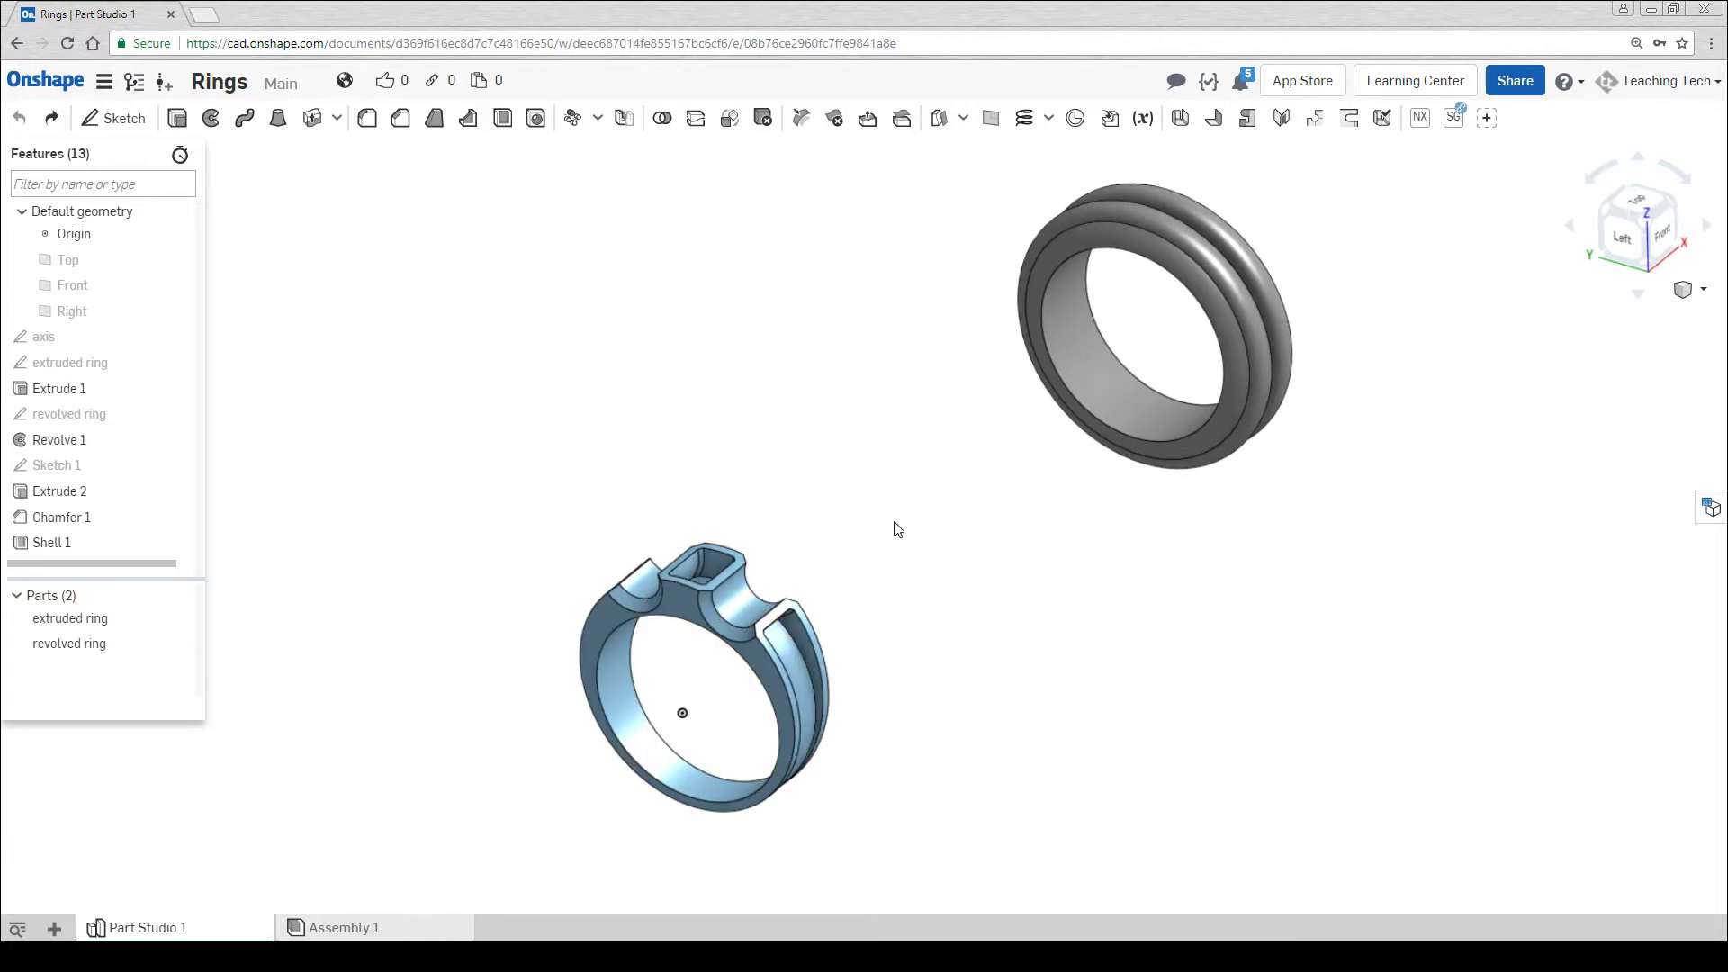
click(135, 126)
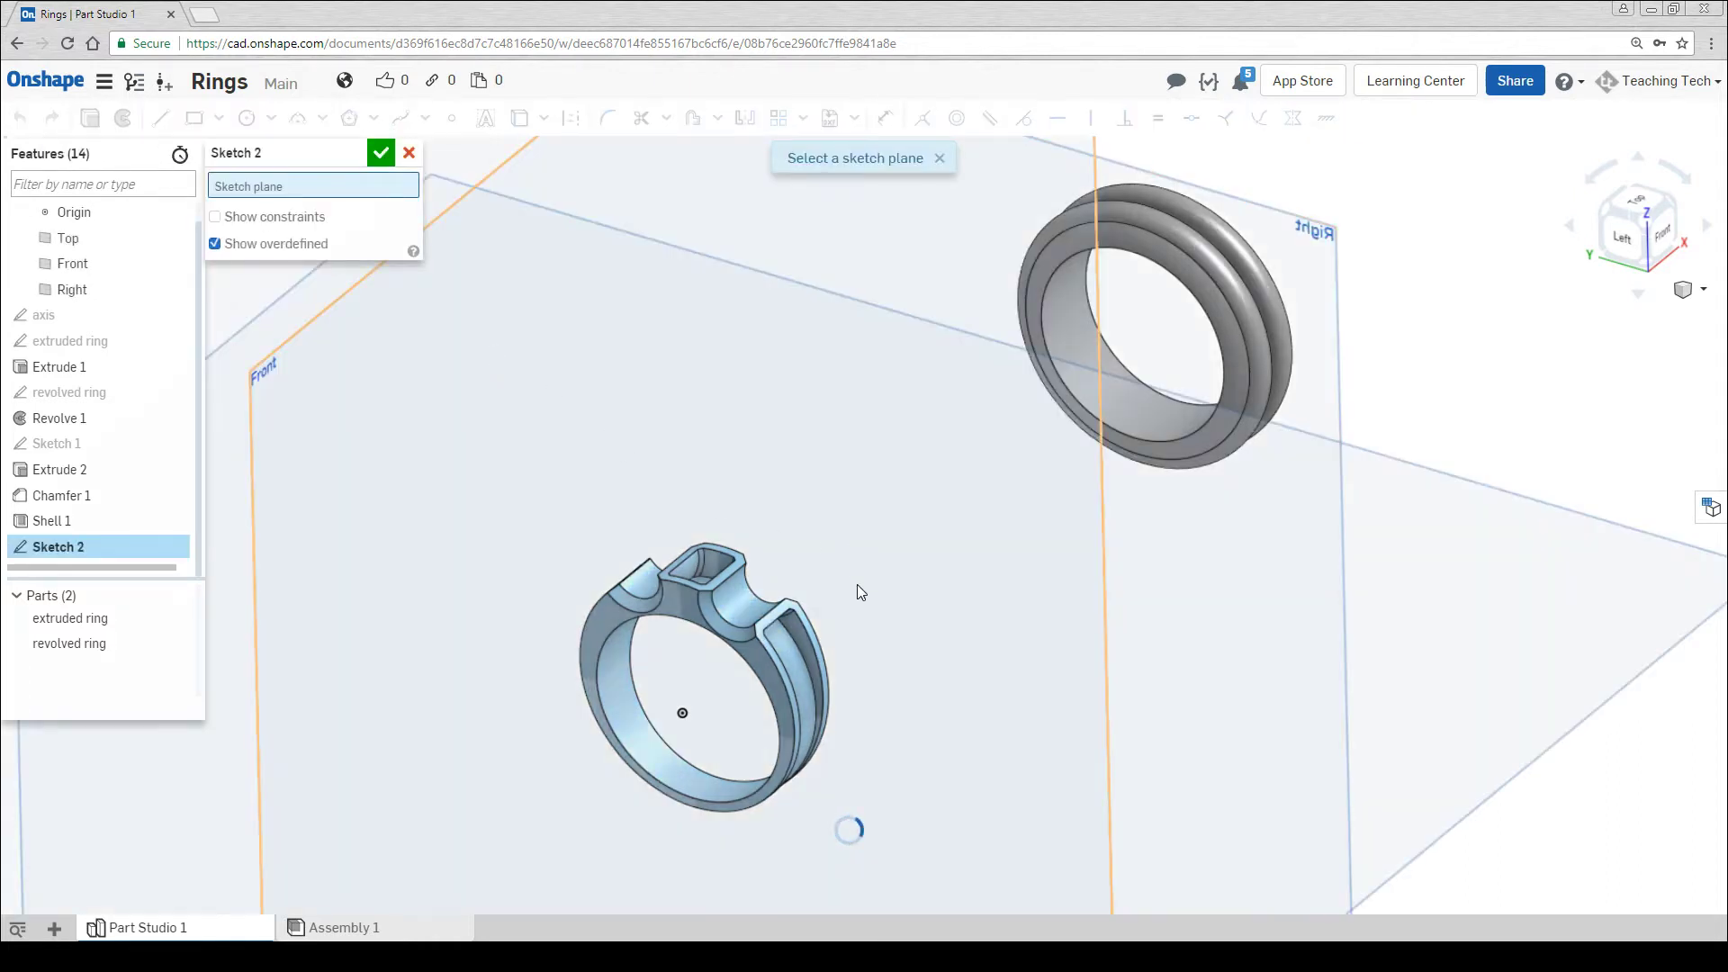
scroll(866, 617, down, 5)
click(991, 597)
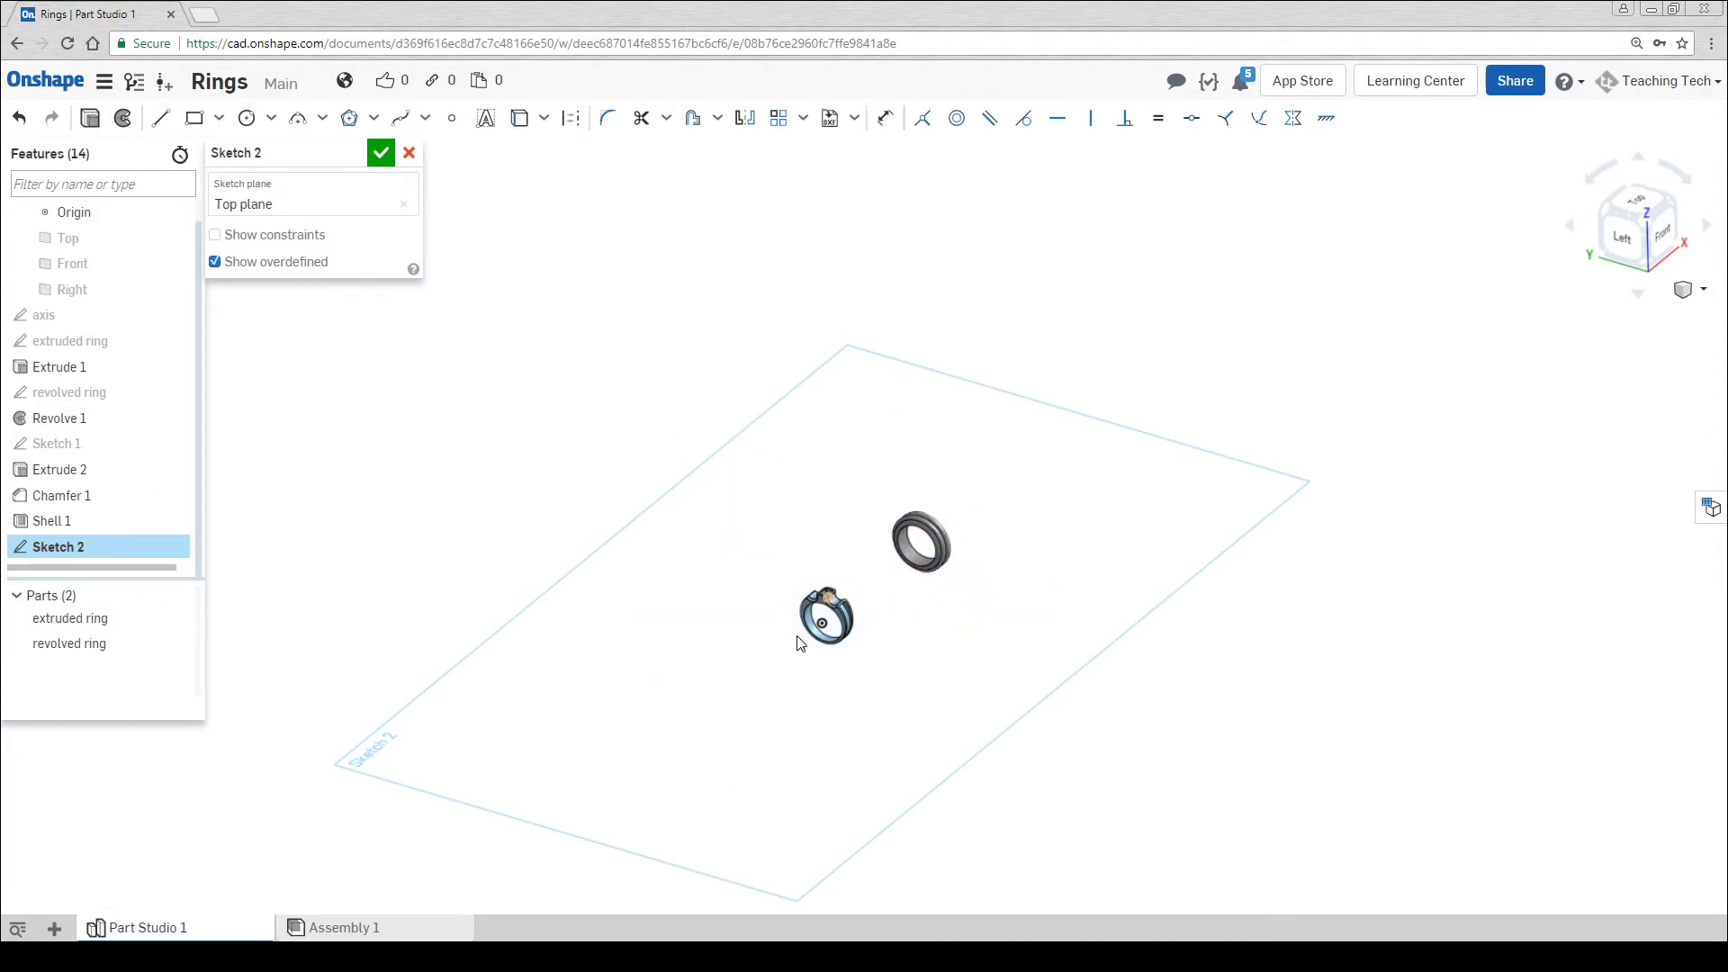
right_drag(799, 640, 765, 661)
scroll(764, 661, up, 5)
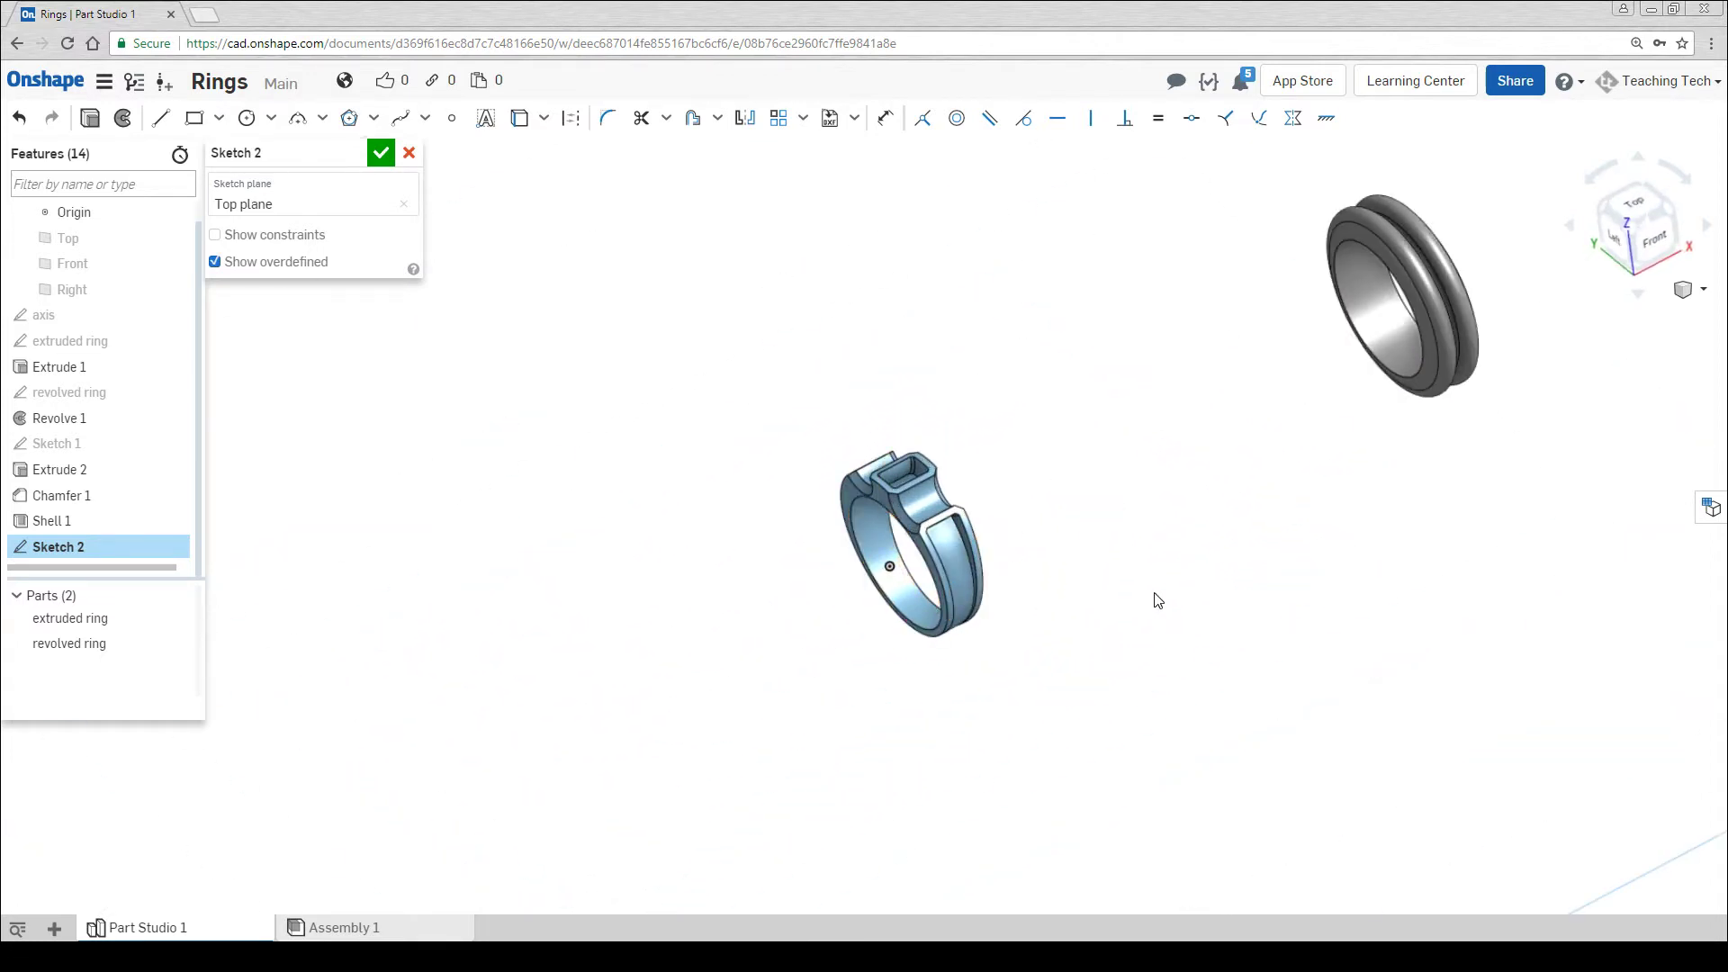
key(n)
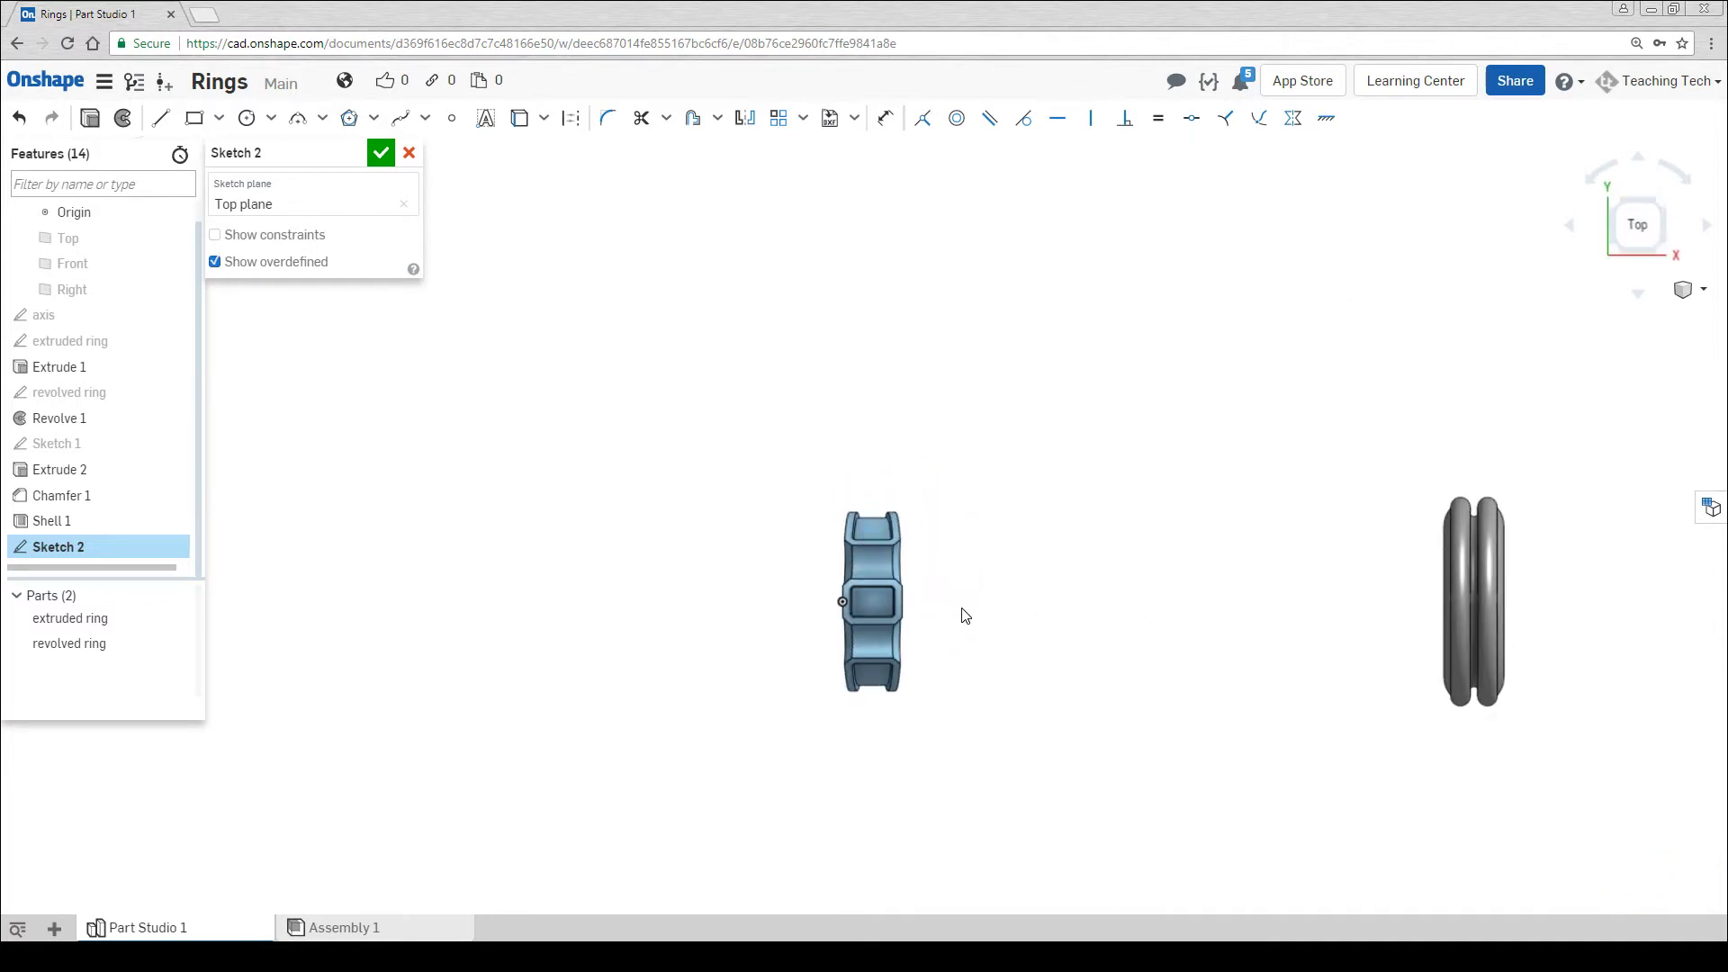
scroll(960, 613, up, 5)
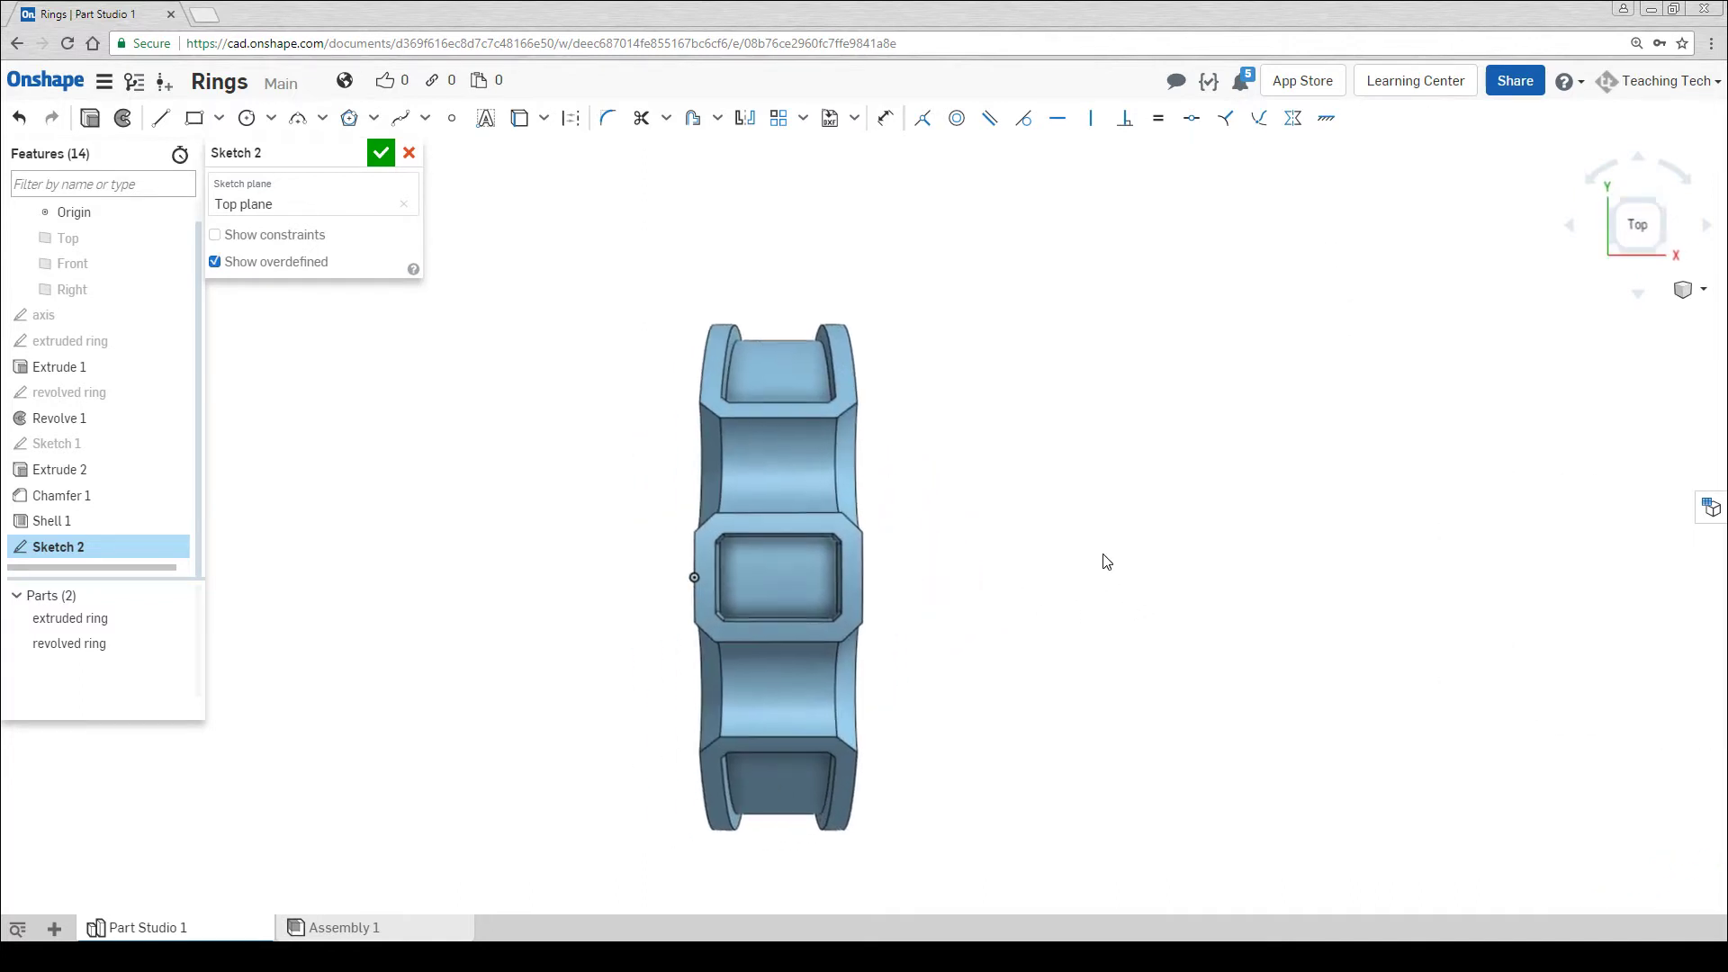
middle_drag(1107, 561, 1130, 554)
Draw three thin staggered rectangles across the ring's centre
click(194, 117)
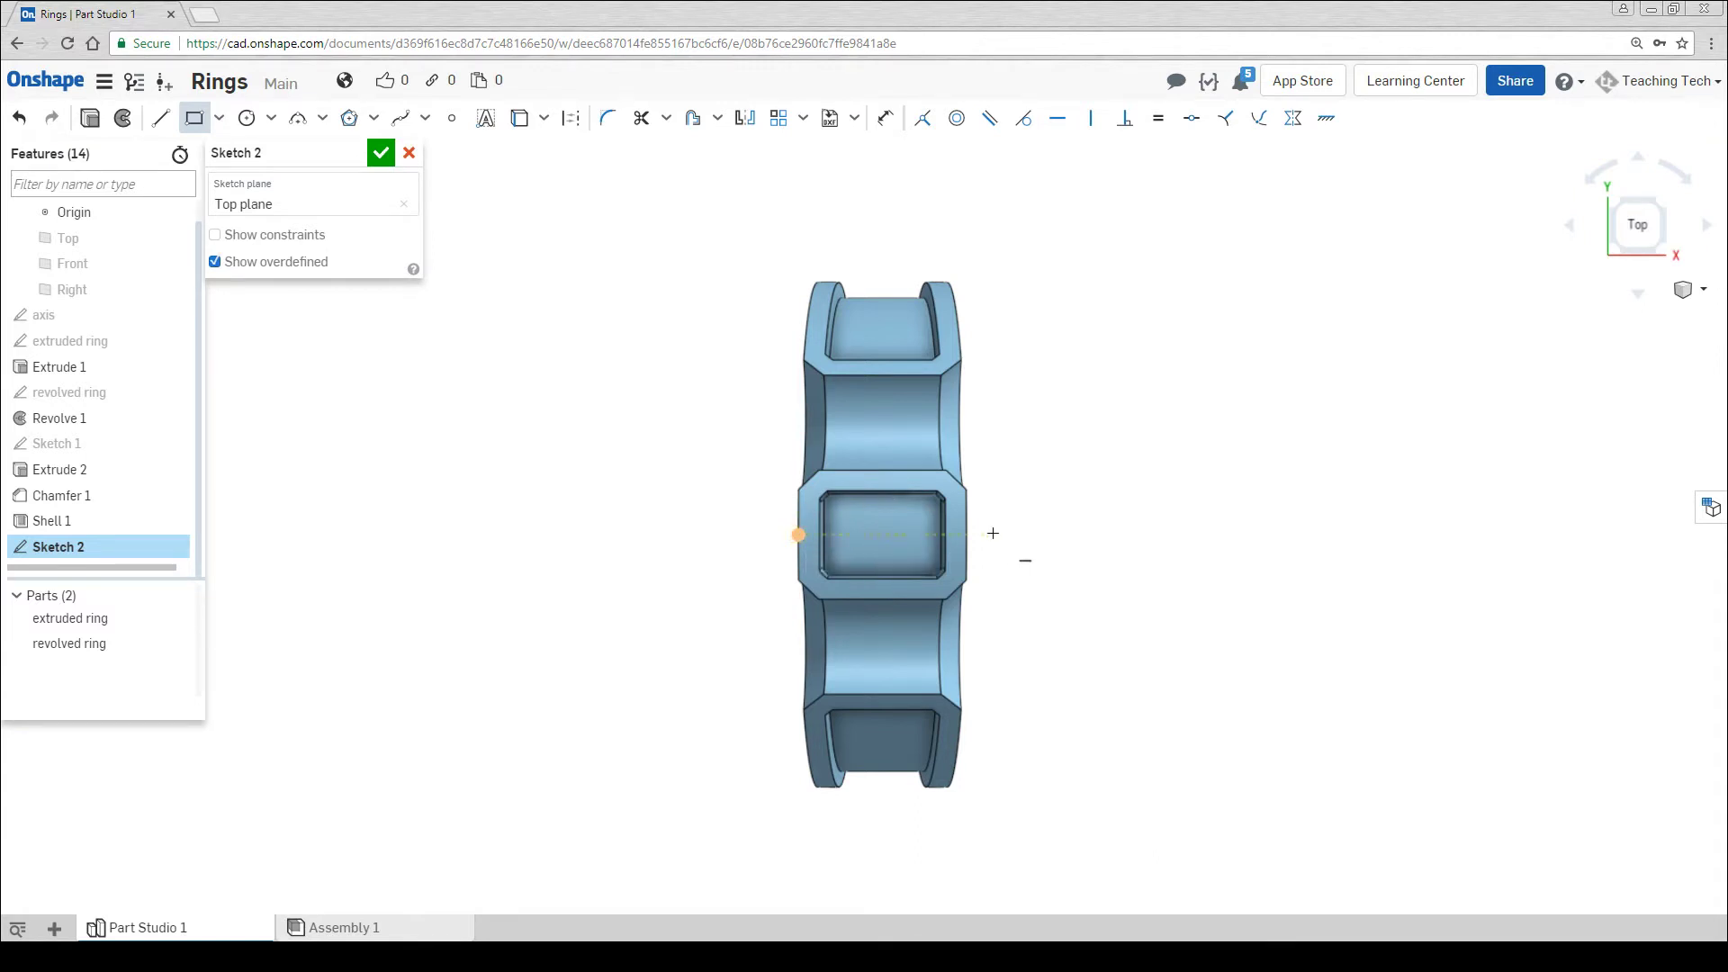
click(776, 514)
scroll(851, 533, up, 2)
scroll(851, 534, up, 2)
click(876, 510)
click(844, 522)
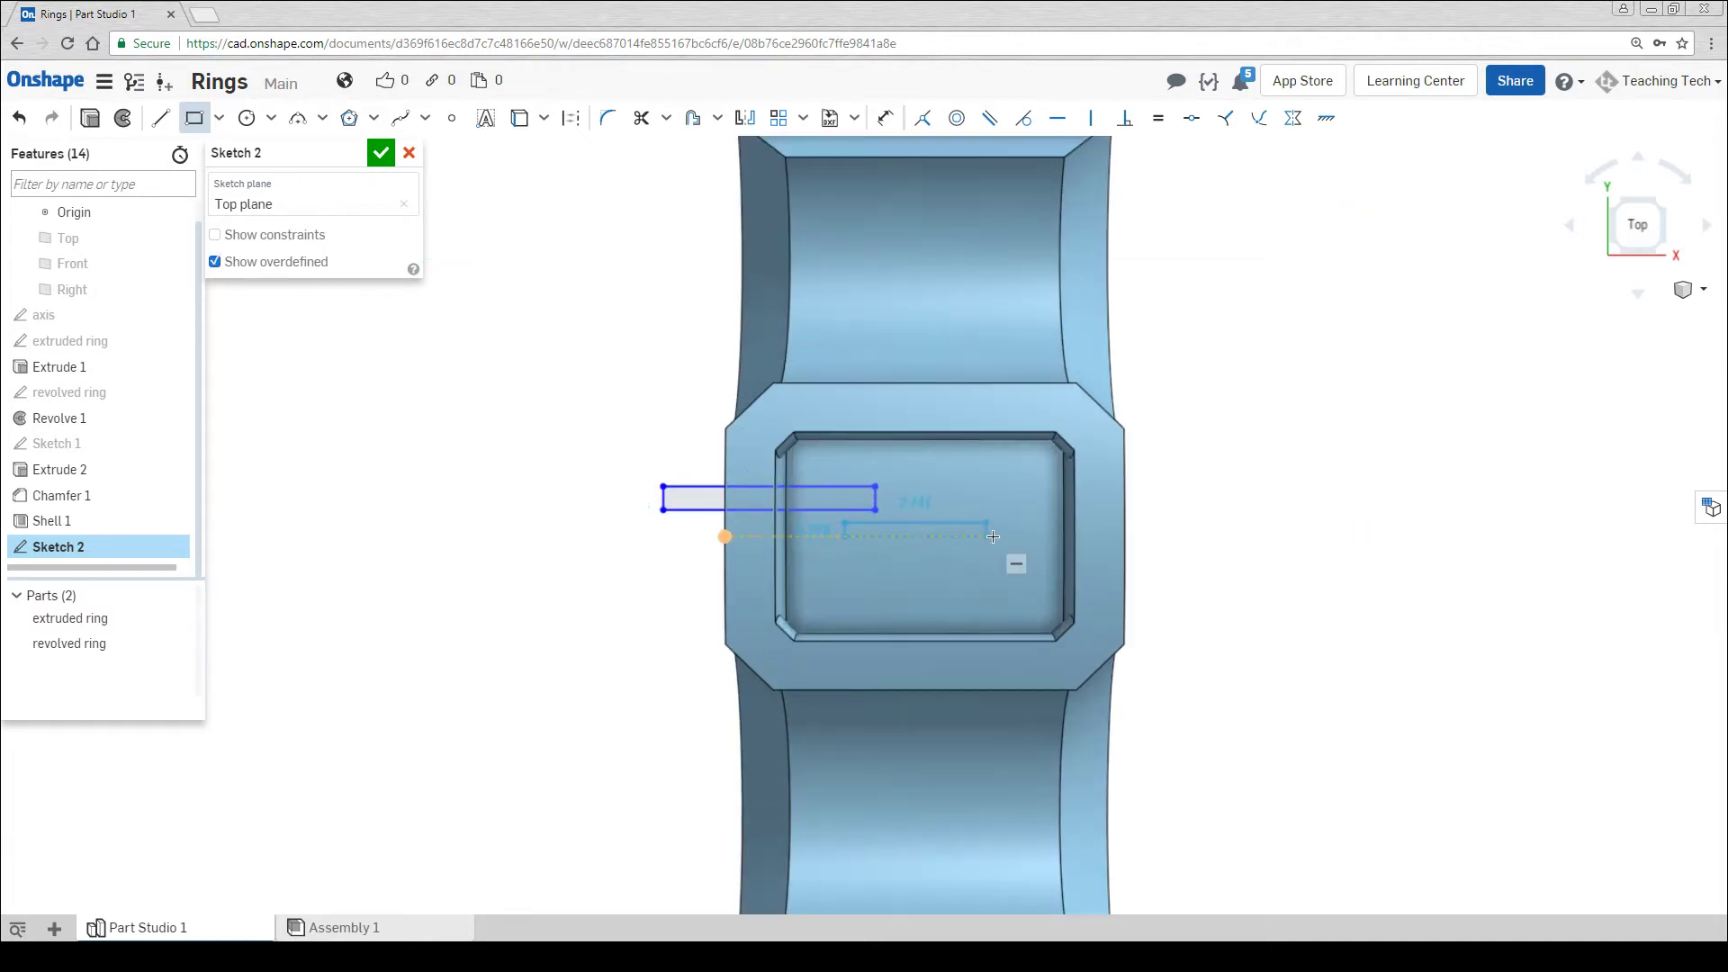
click(972, 558)
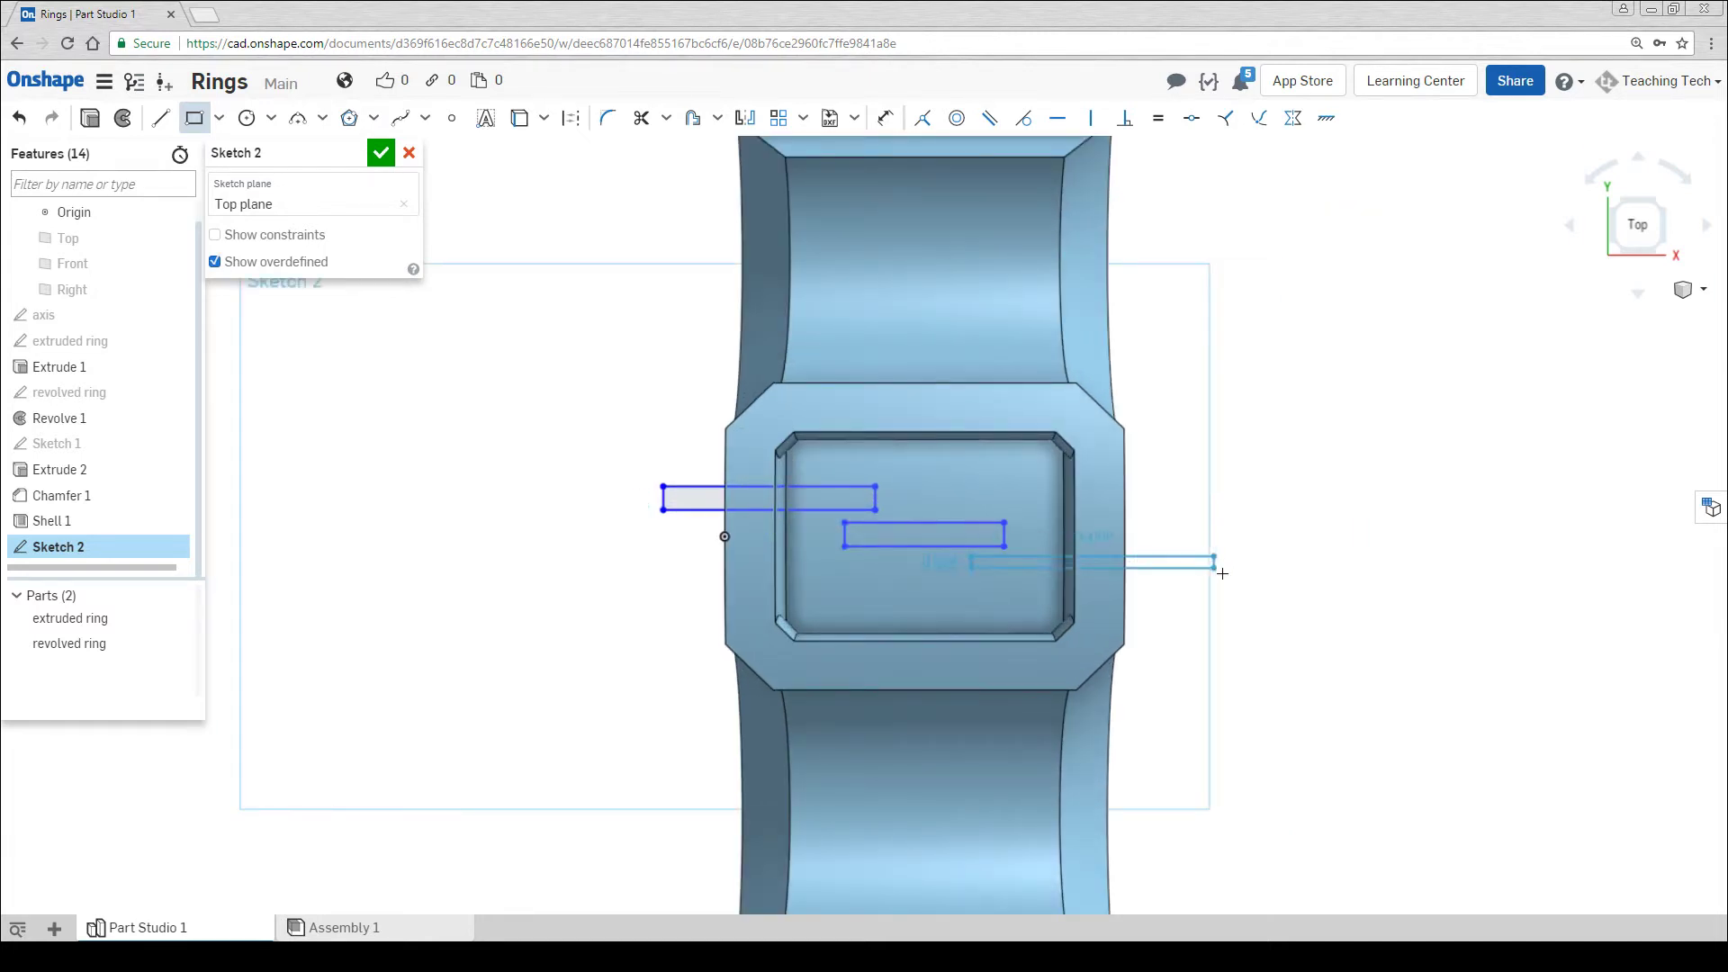
click(1161, 577)
scroll(1015, 596, down, 3)
scroll(966, 585, up, 3)
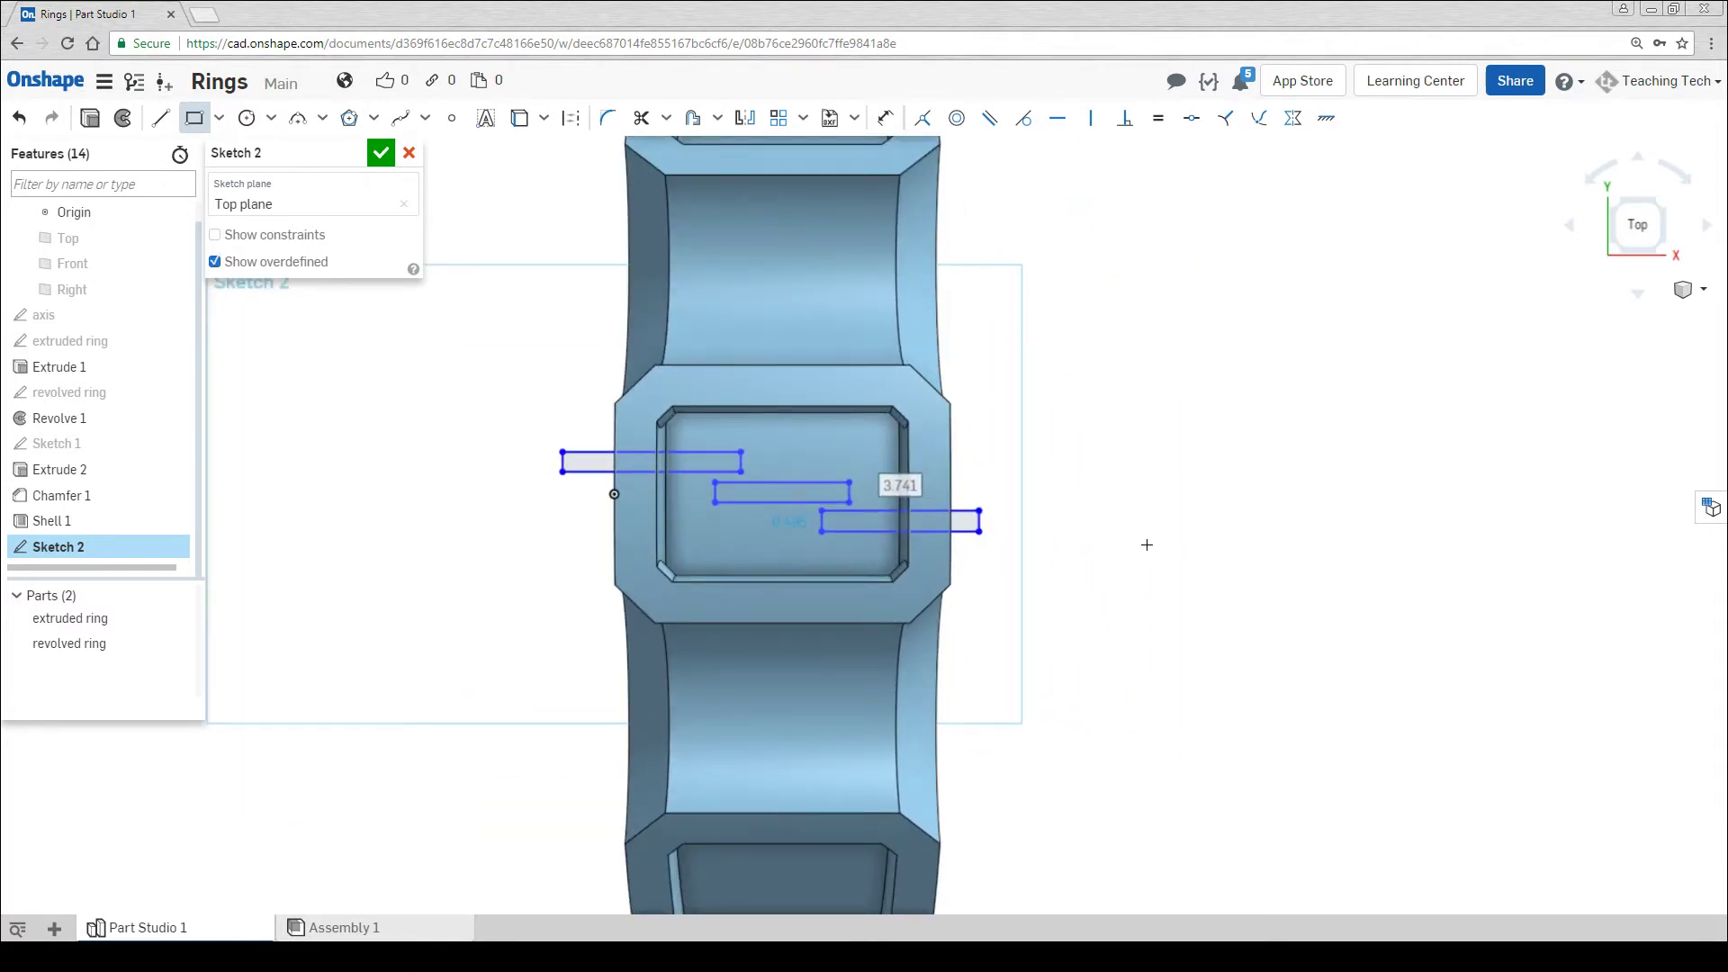
key(Escape)
Make the three rectangles' edges equal in length
click(1158, 118)
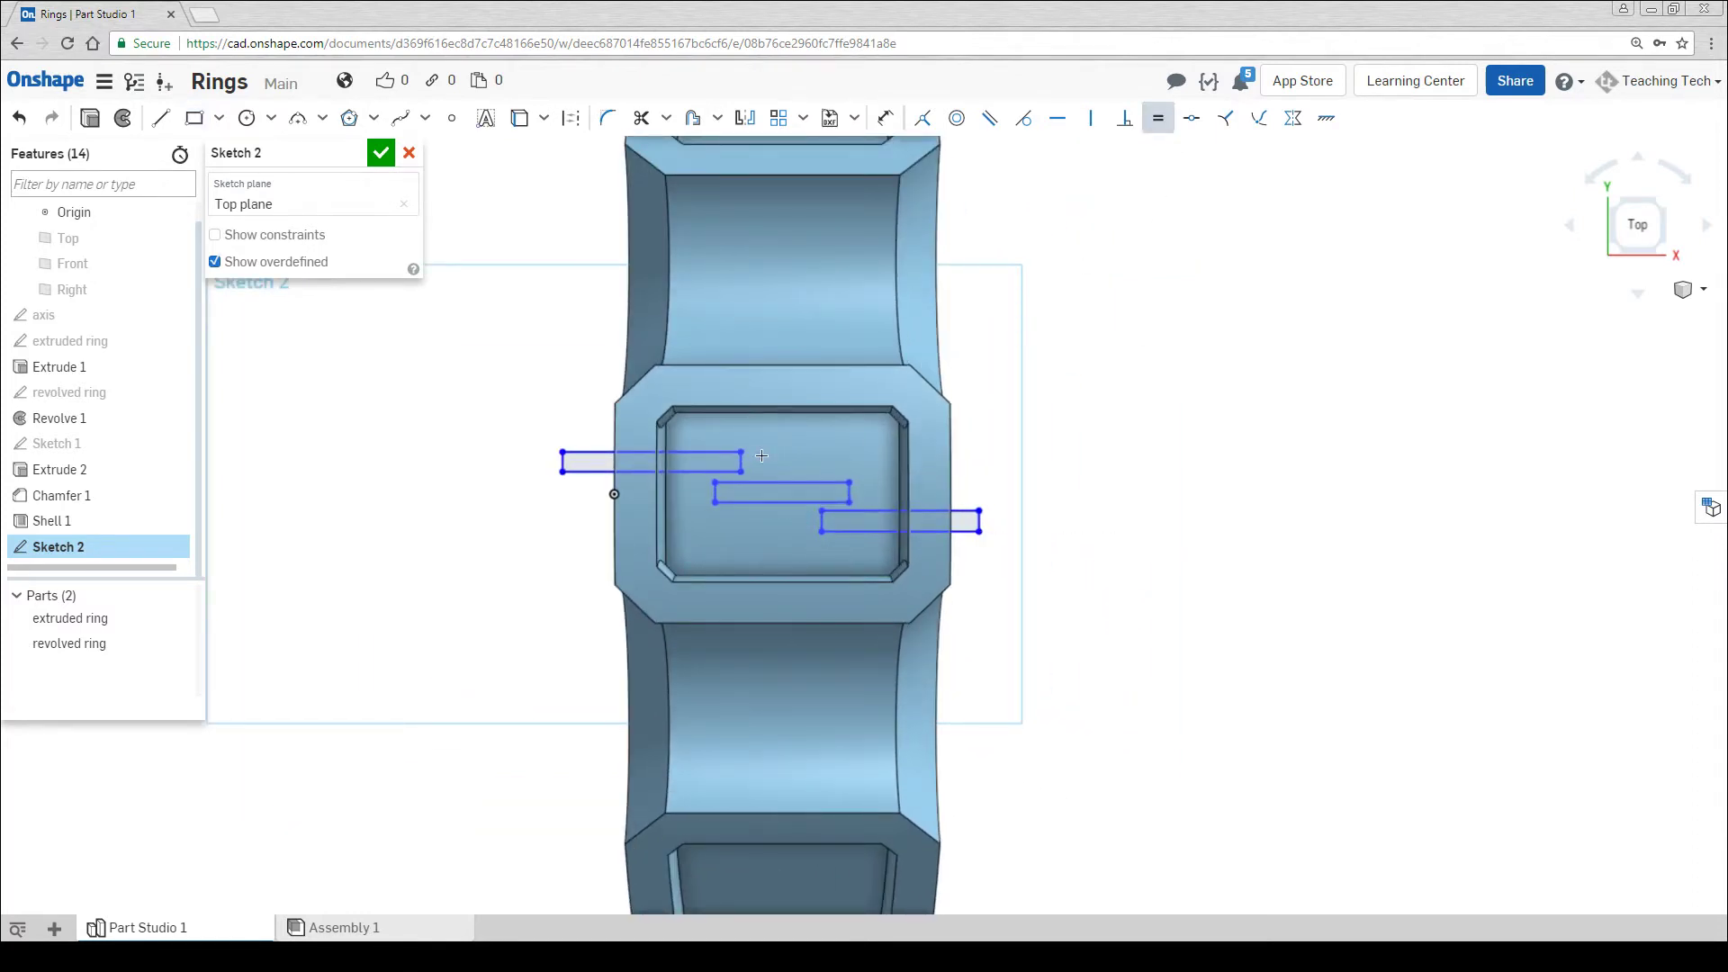
click(849, 494)
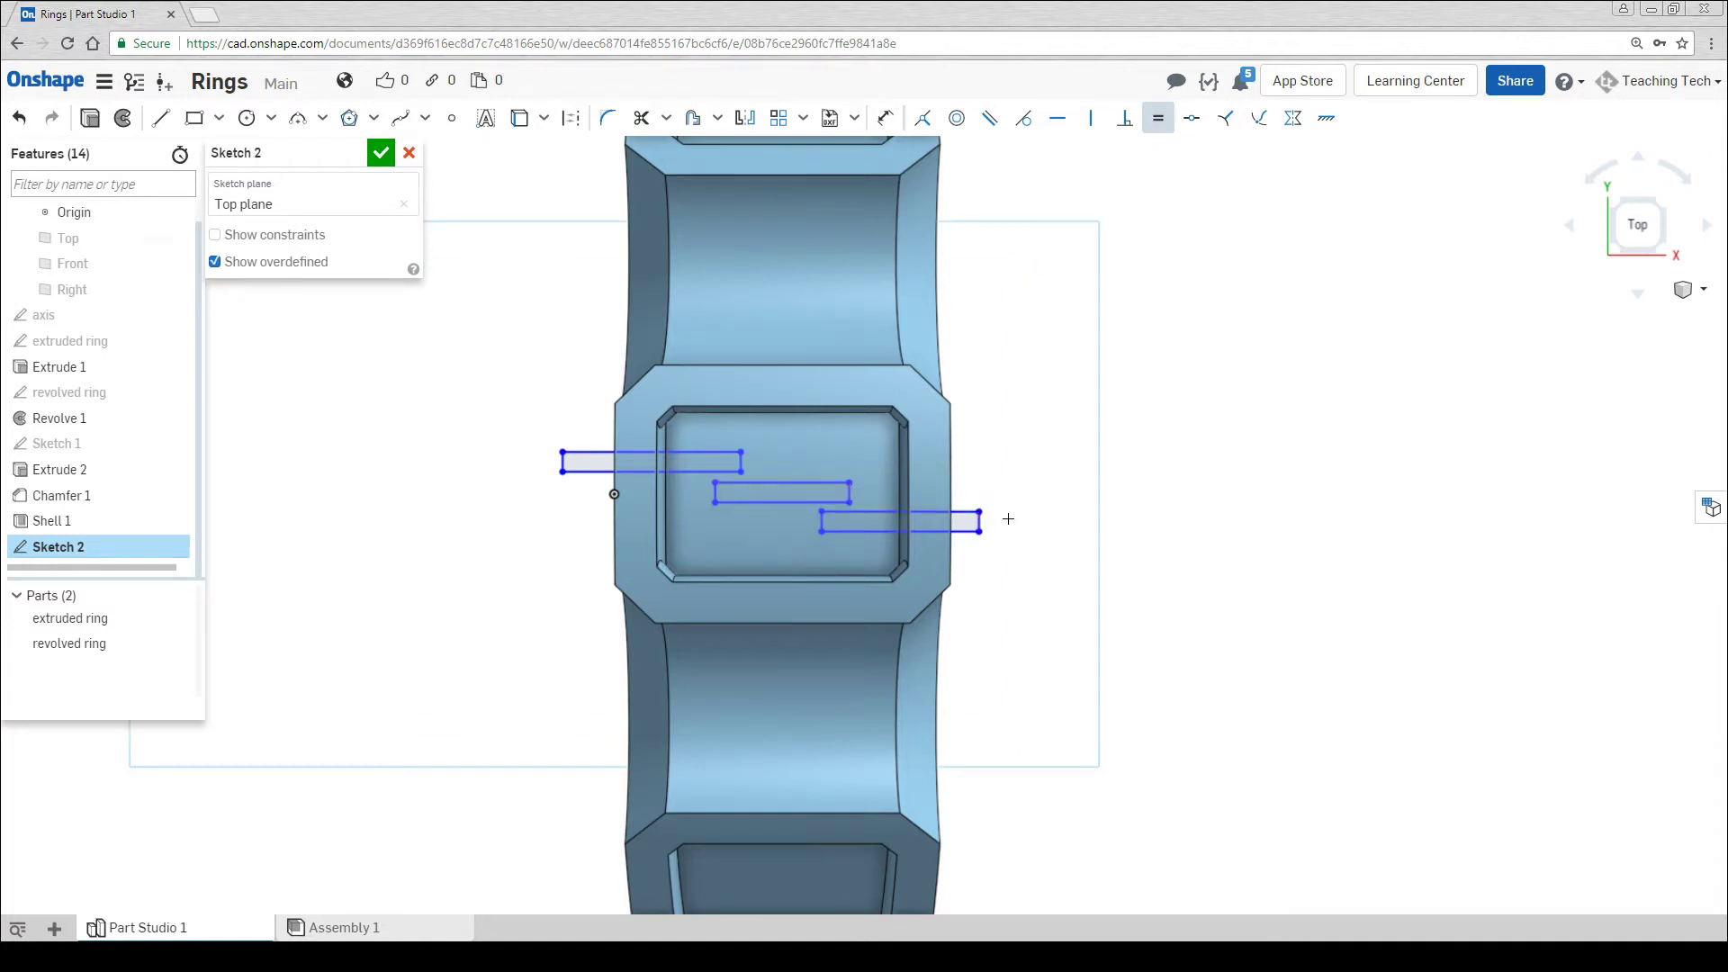
click(926, 511)
scroll(1060, 506, down, 3)
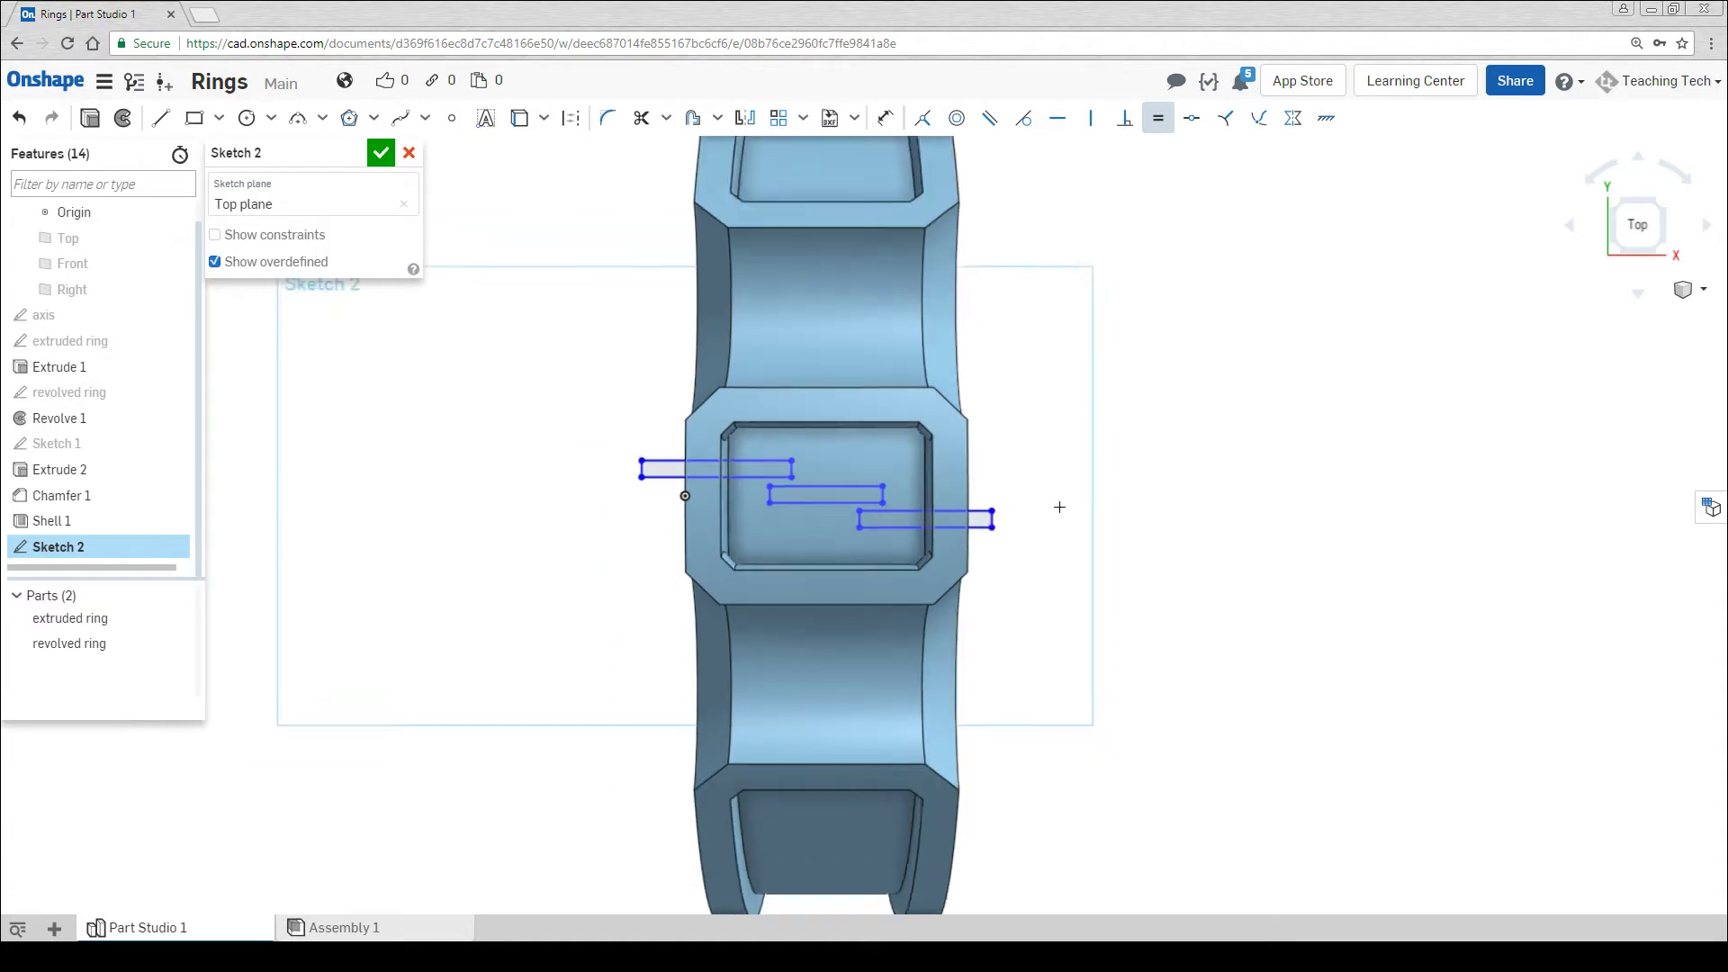
Finish the sketch and start a Remove extrude using Sketch 2 as the profile
click(382, 153)
mouse_move(536, 374)
right_down()
mouse_move(544, 401)
mouse_move(755, 590)
mouse_move(857, 604)
mouse_move(850, 587)
right_up()
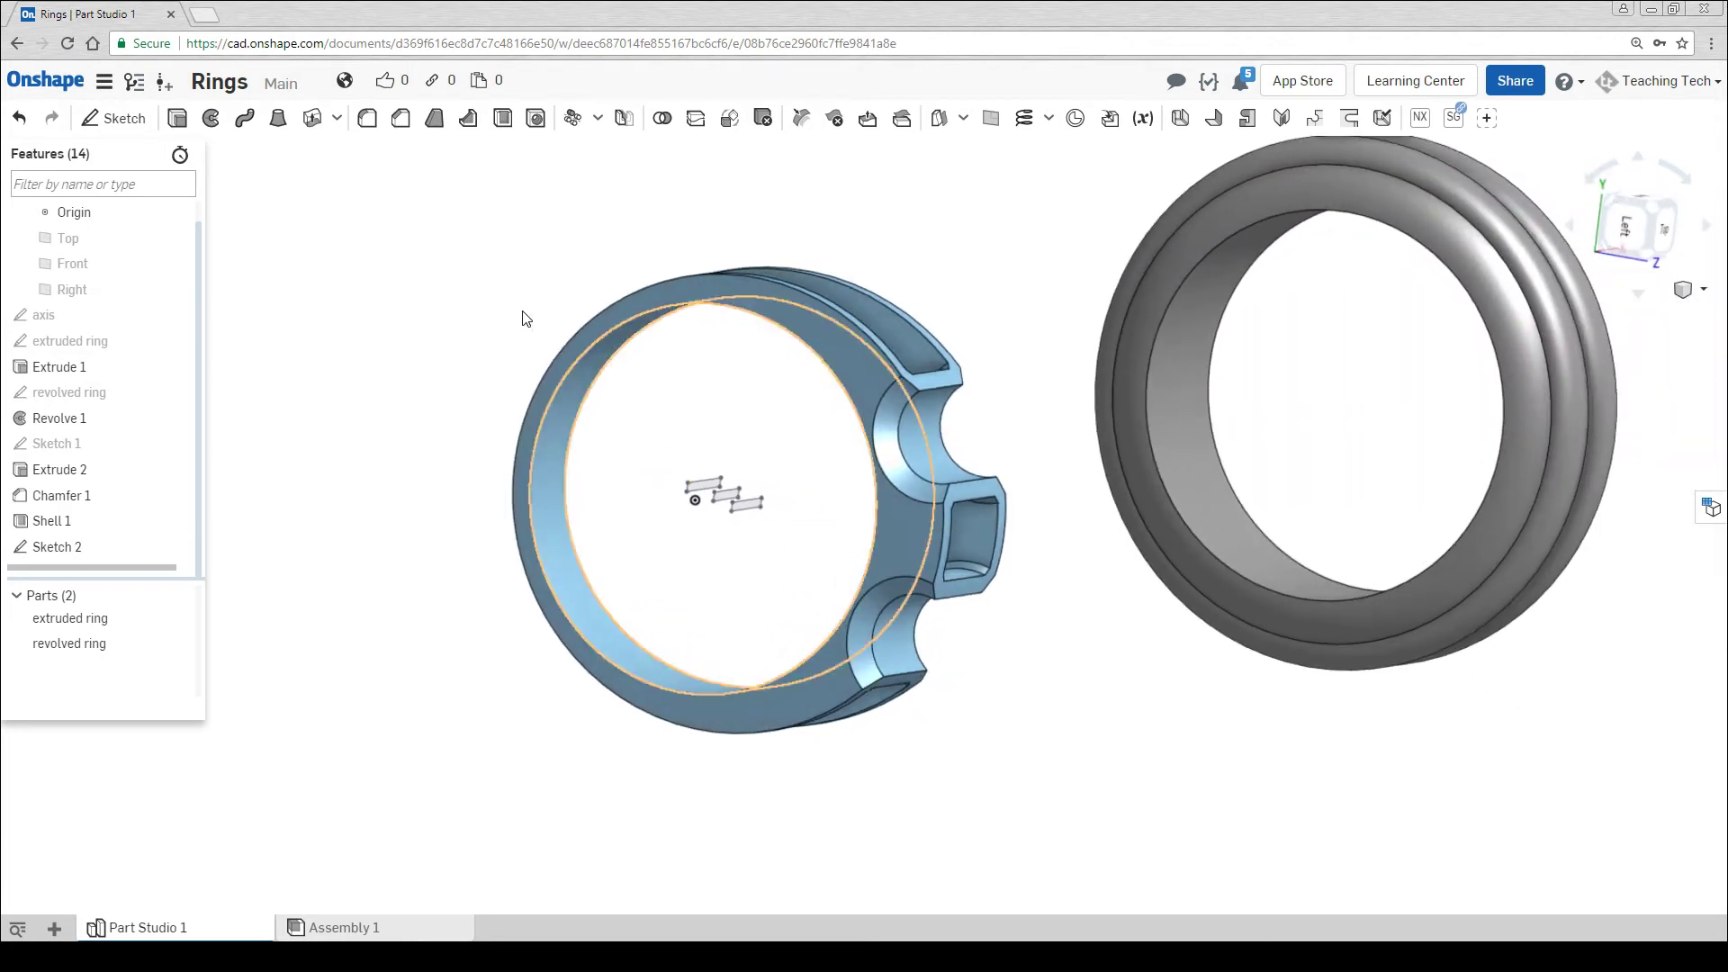
click(177, 118)
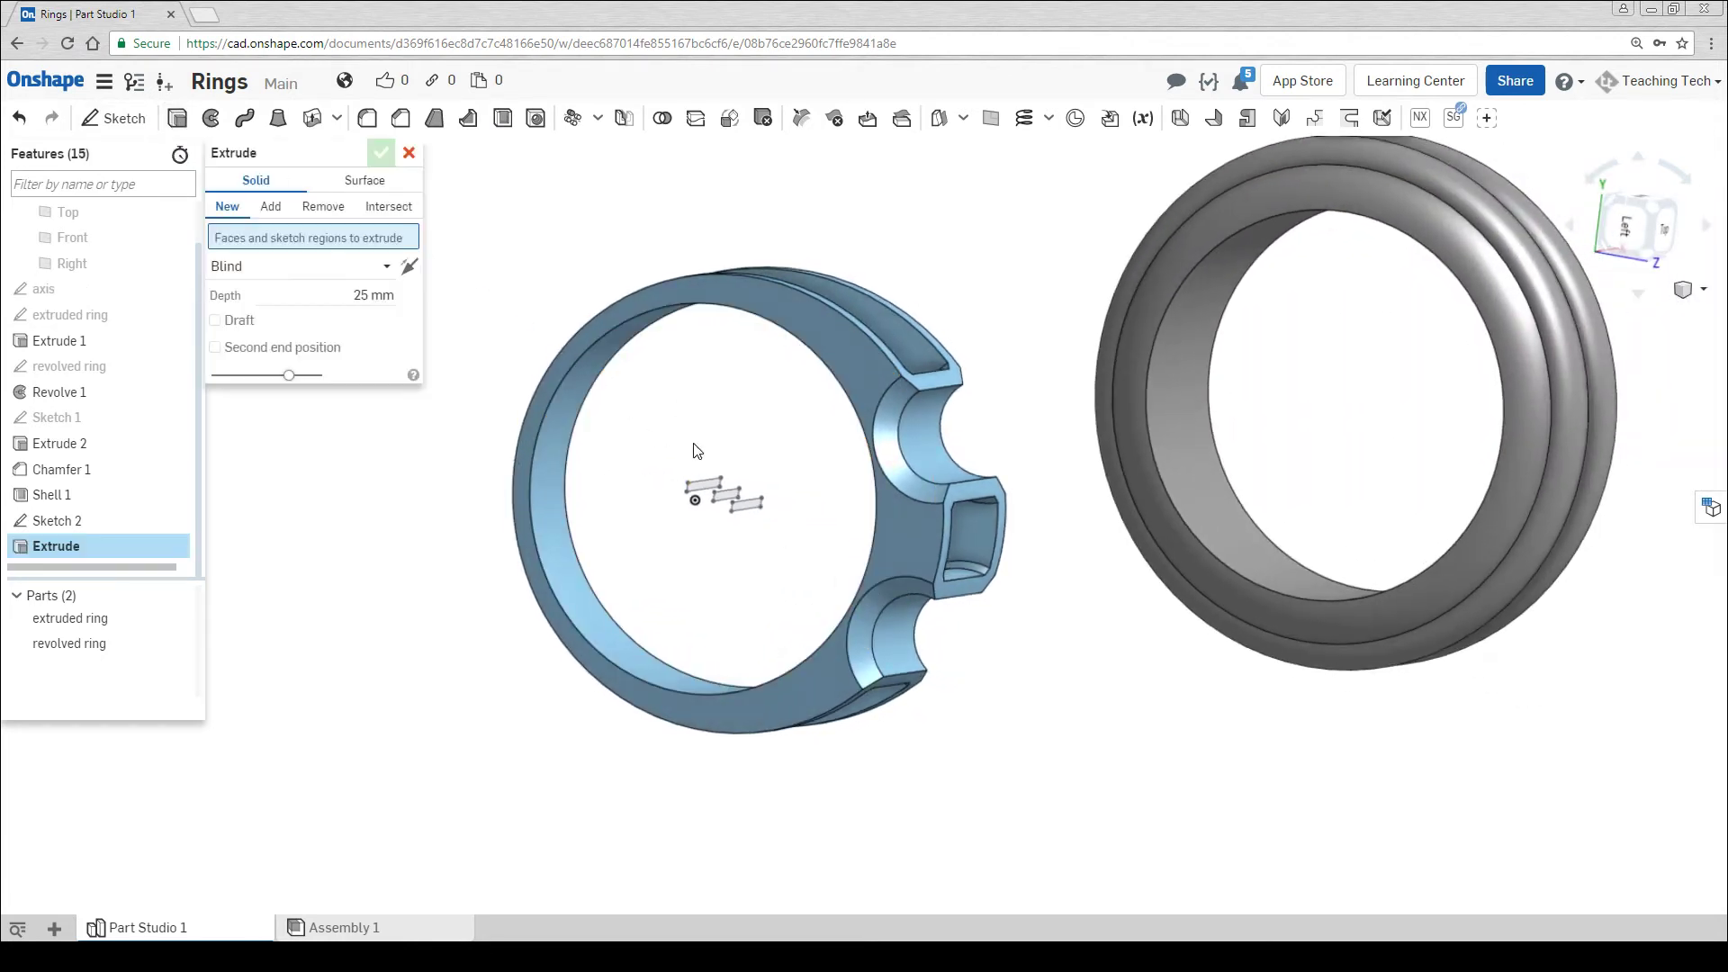
click(135, 520)
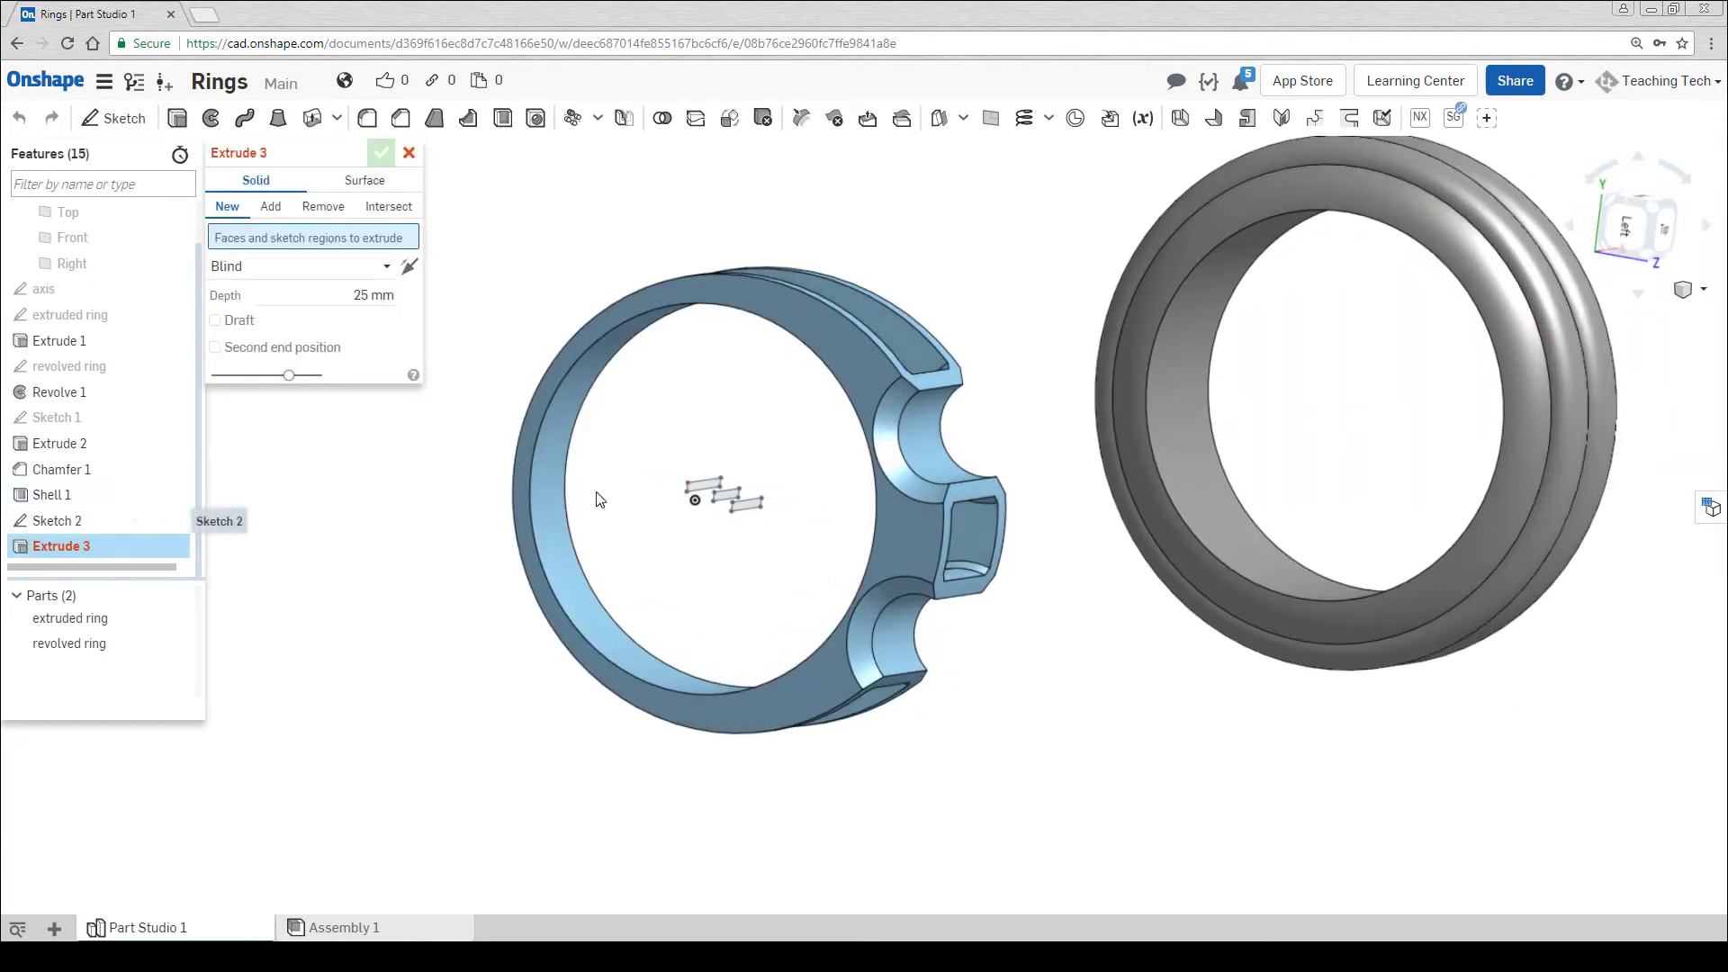
scroll(765, 559, up, 3)
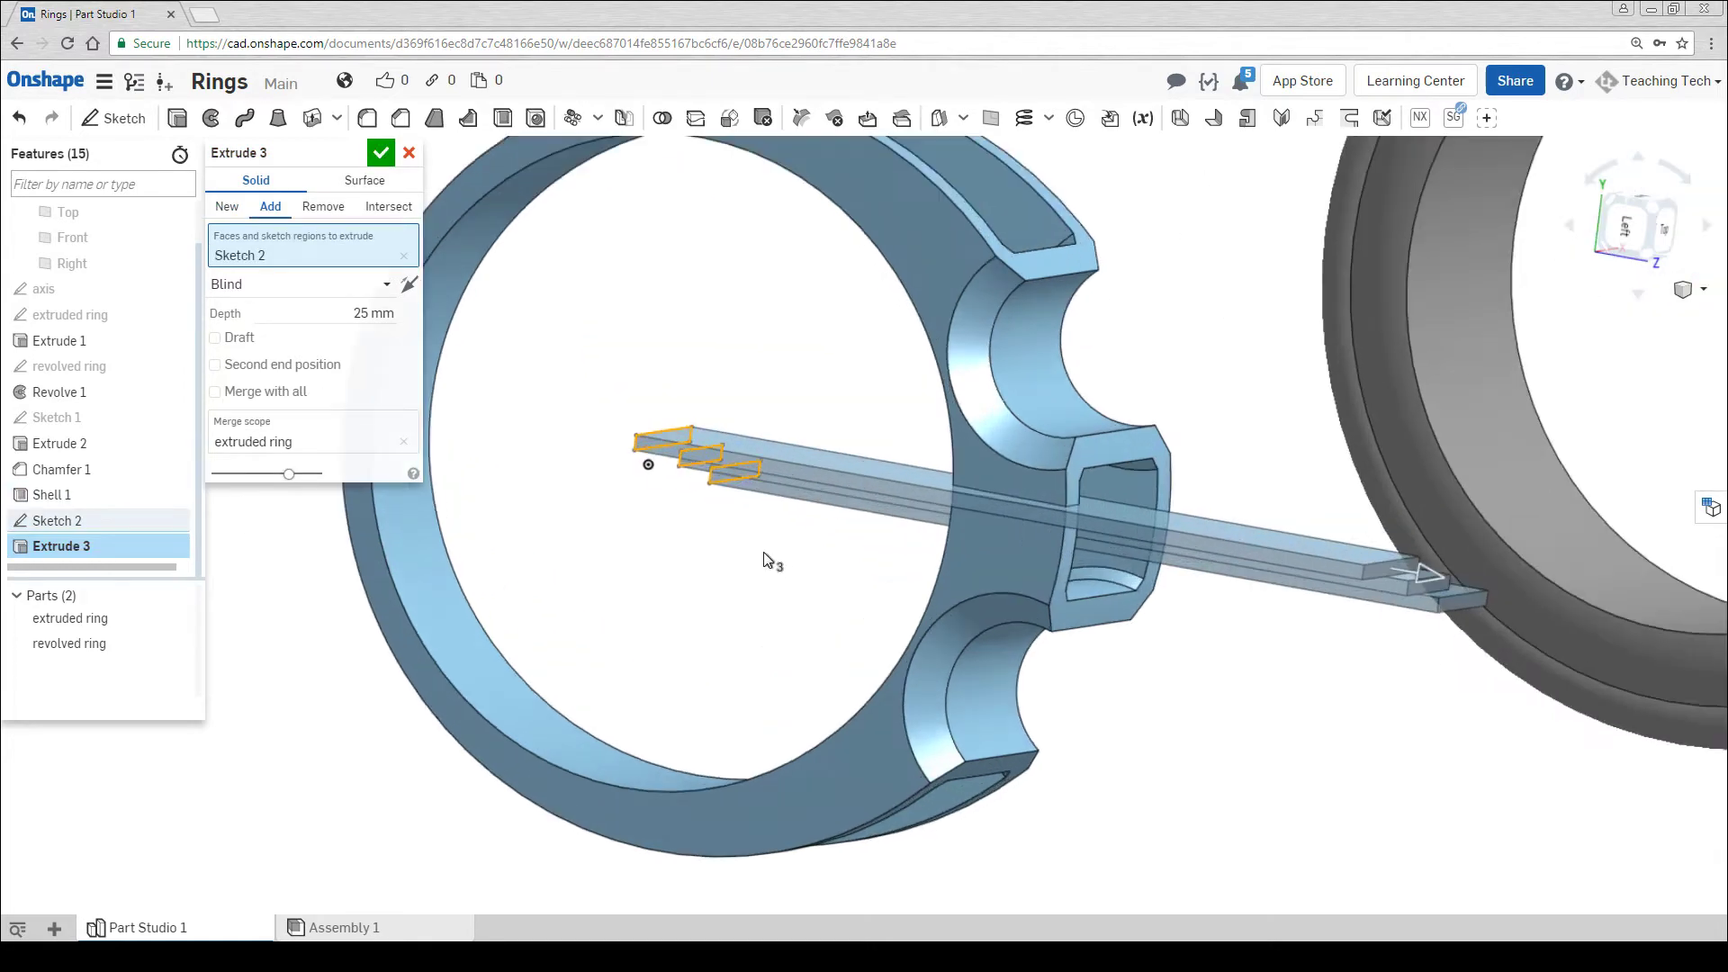
scroll(765, 560, down, 3)
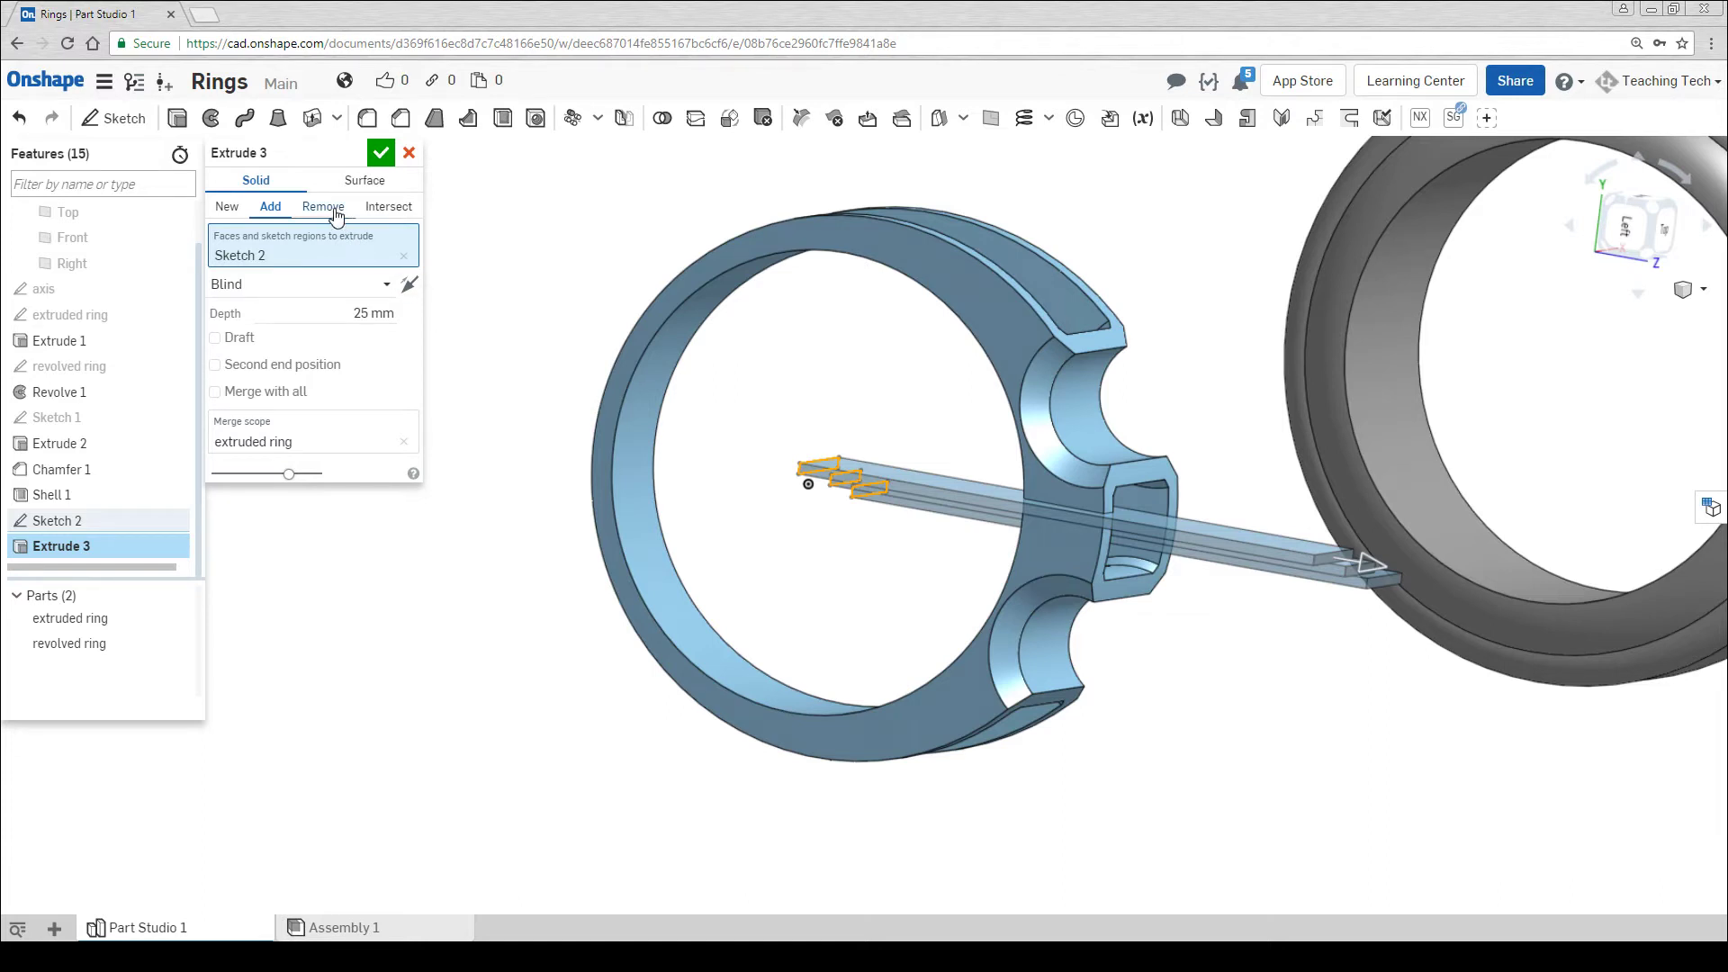
Cut up to the ring's inner face with 0.5 mm offset, directed into the wall
click(387, 285)
click(297, 391)
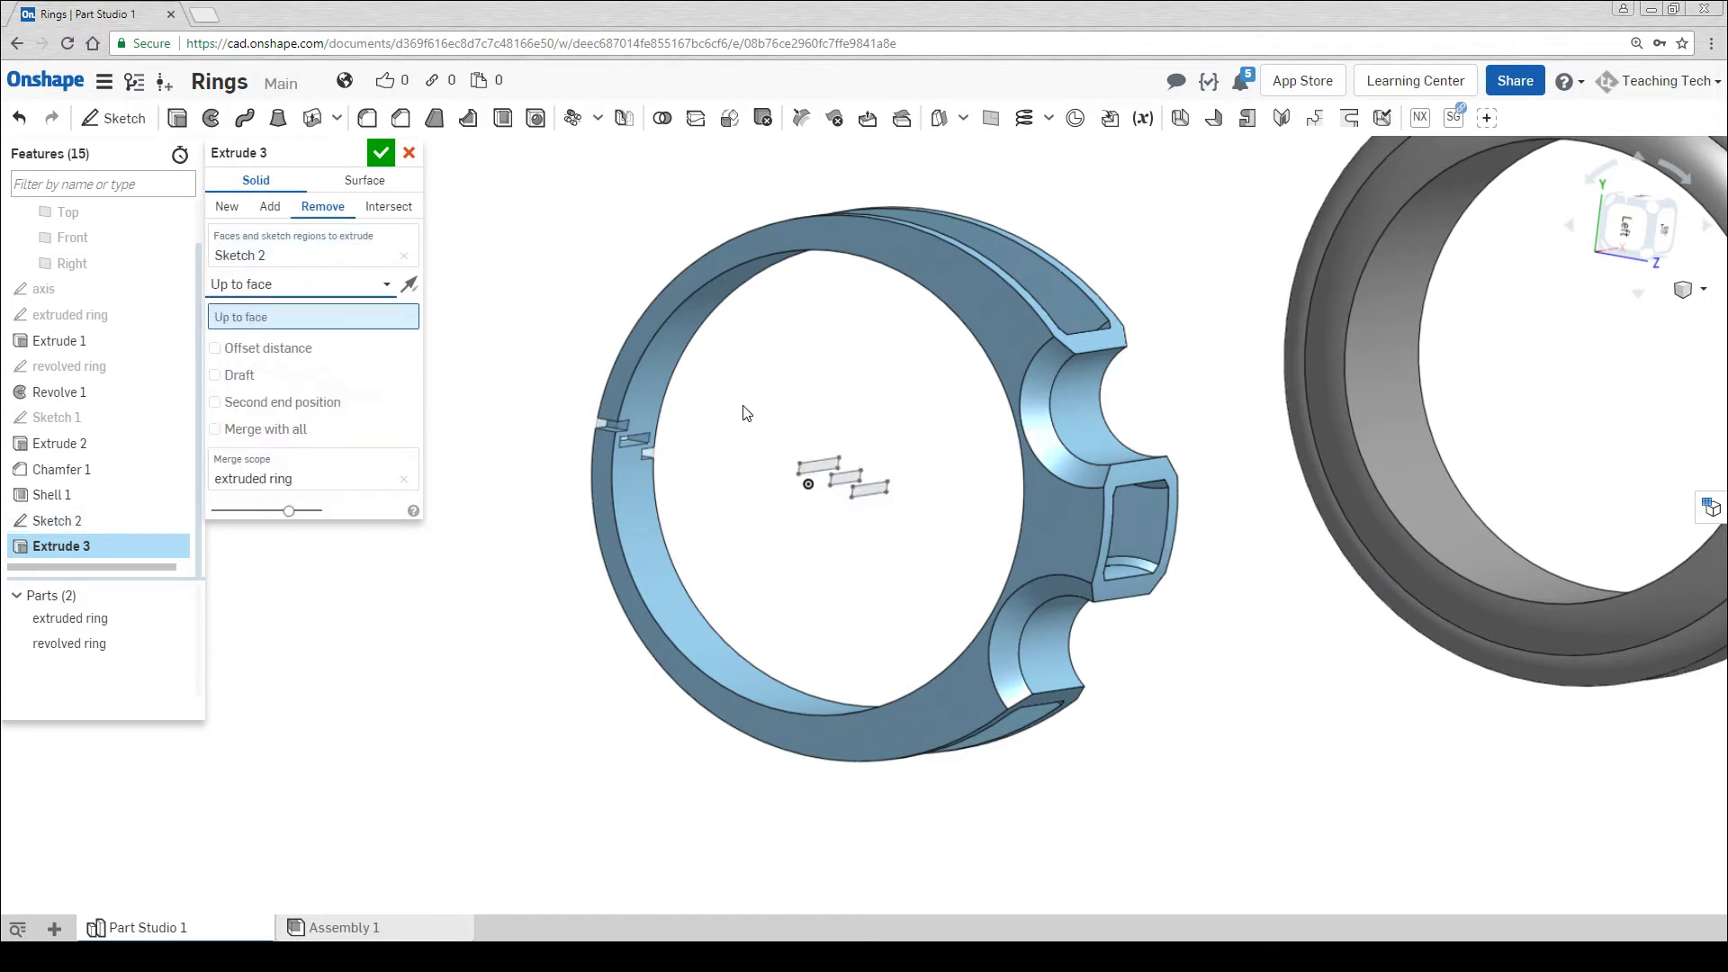
click(653, 374)
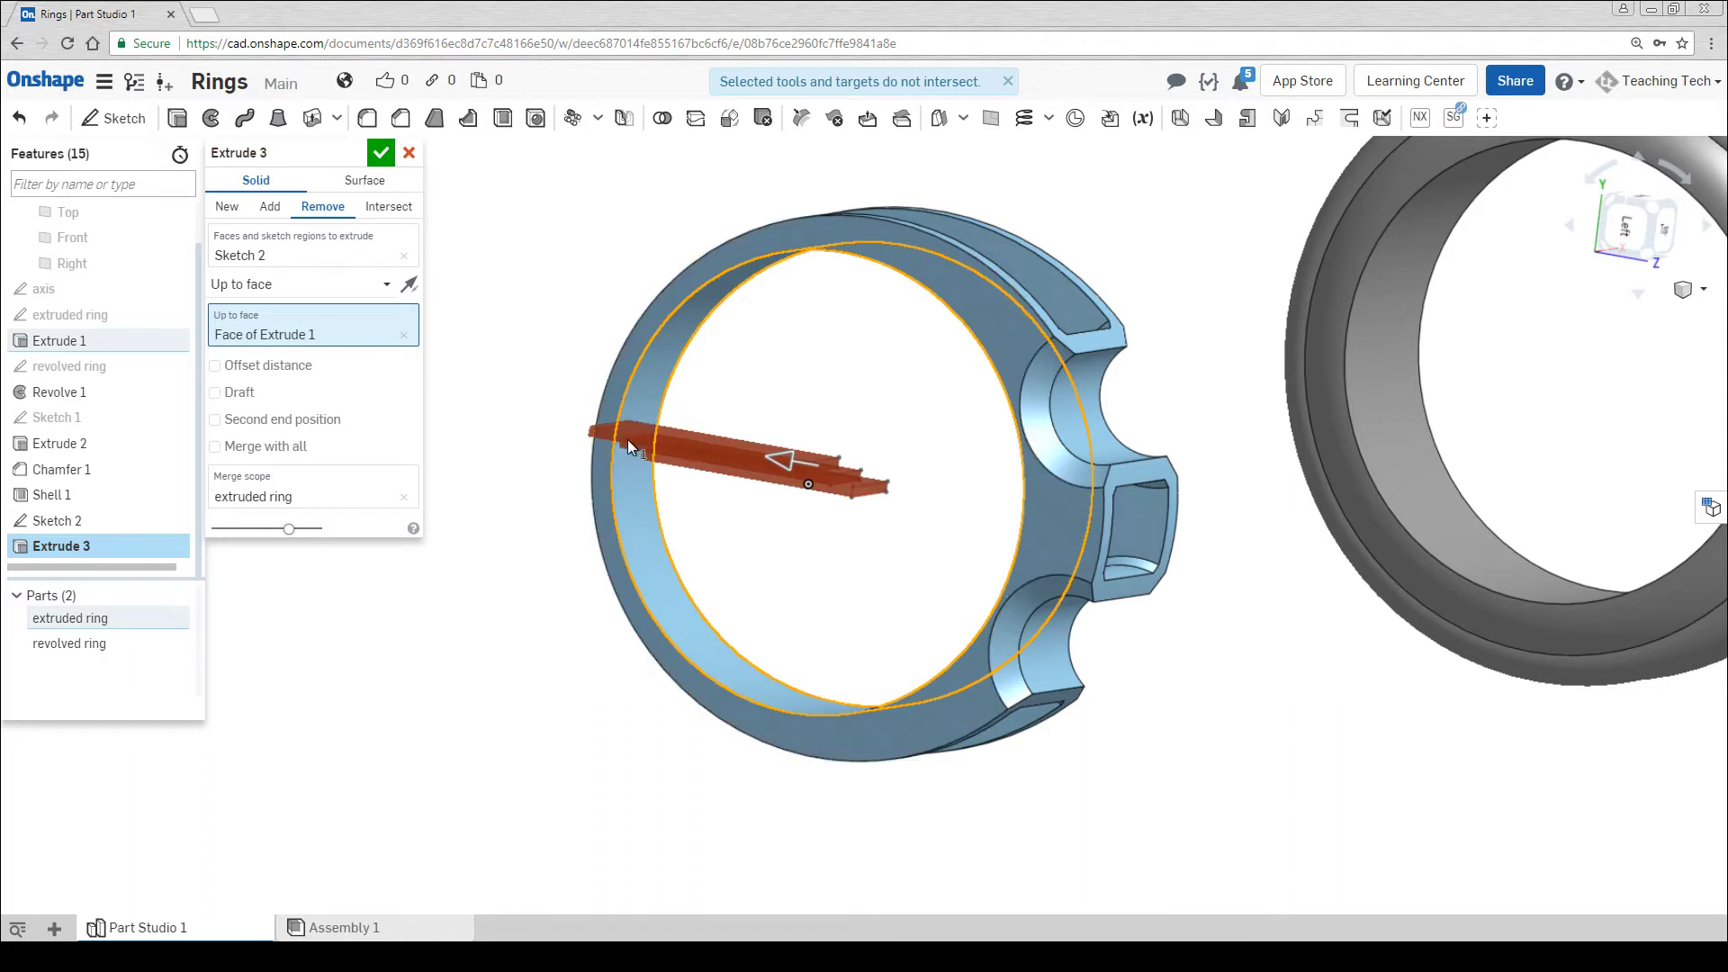
scroll(486, 450, up, 2)
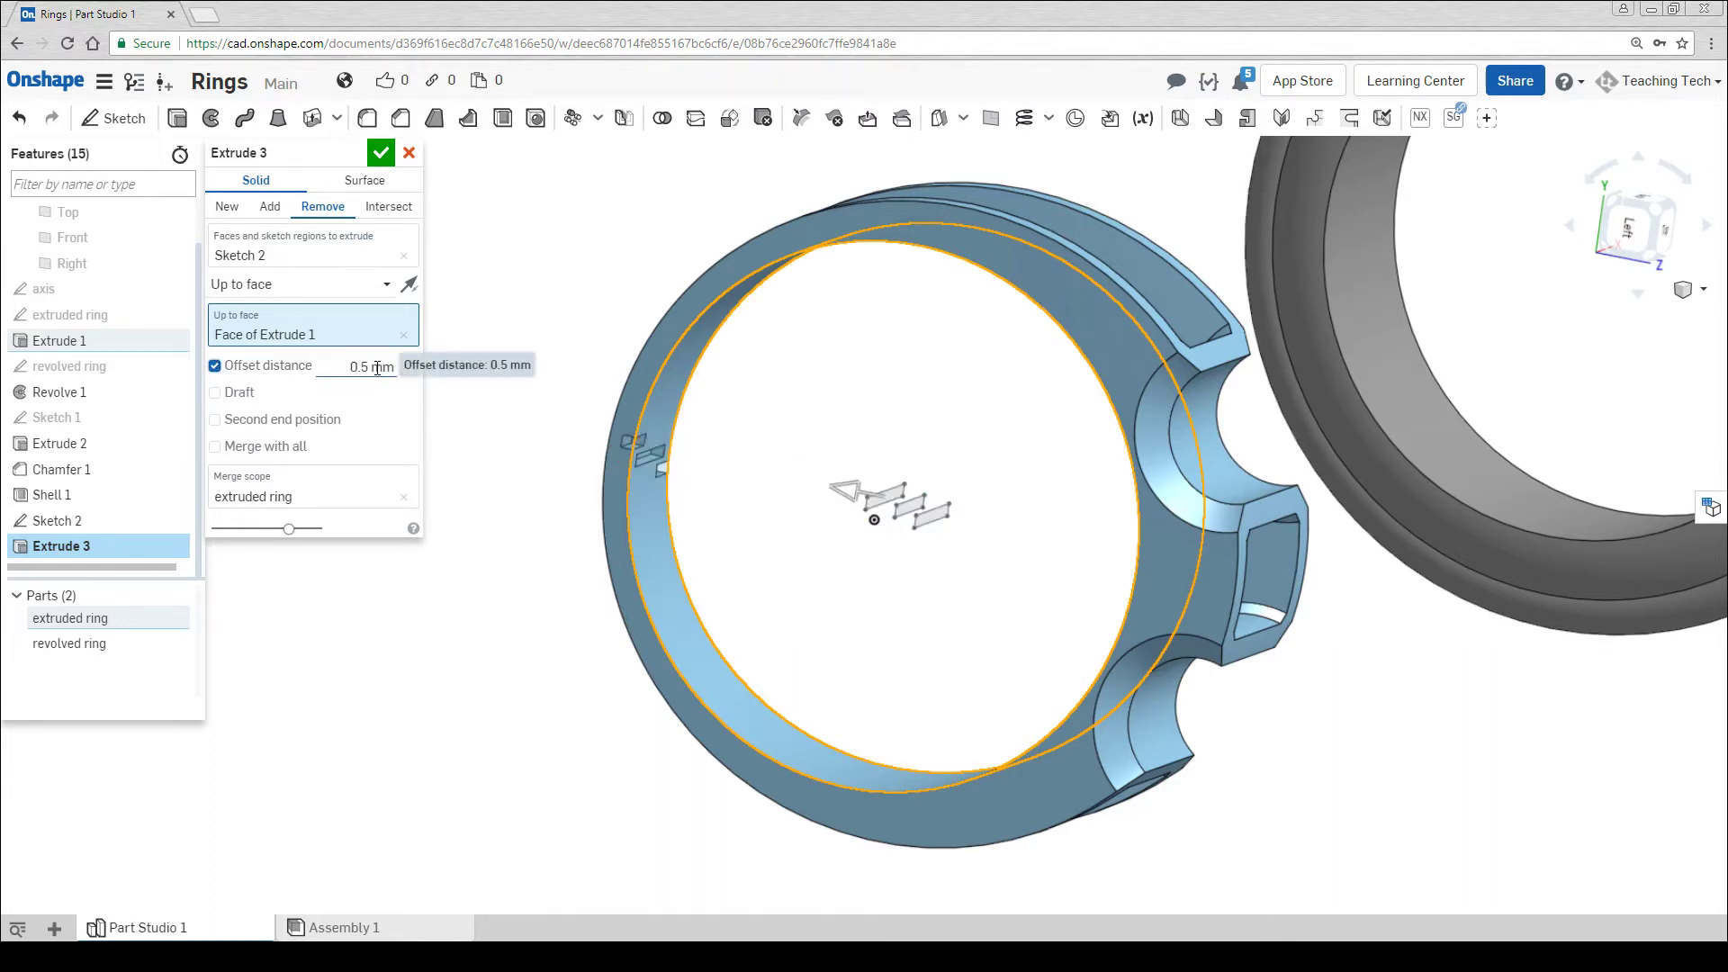
click(410, 363)
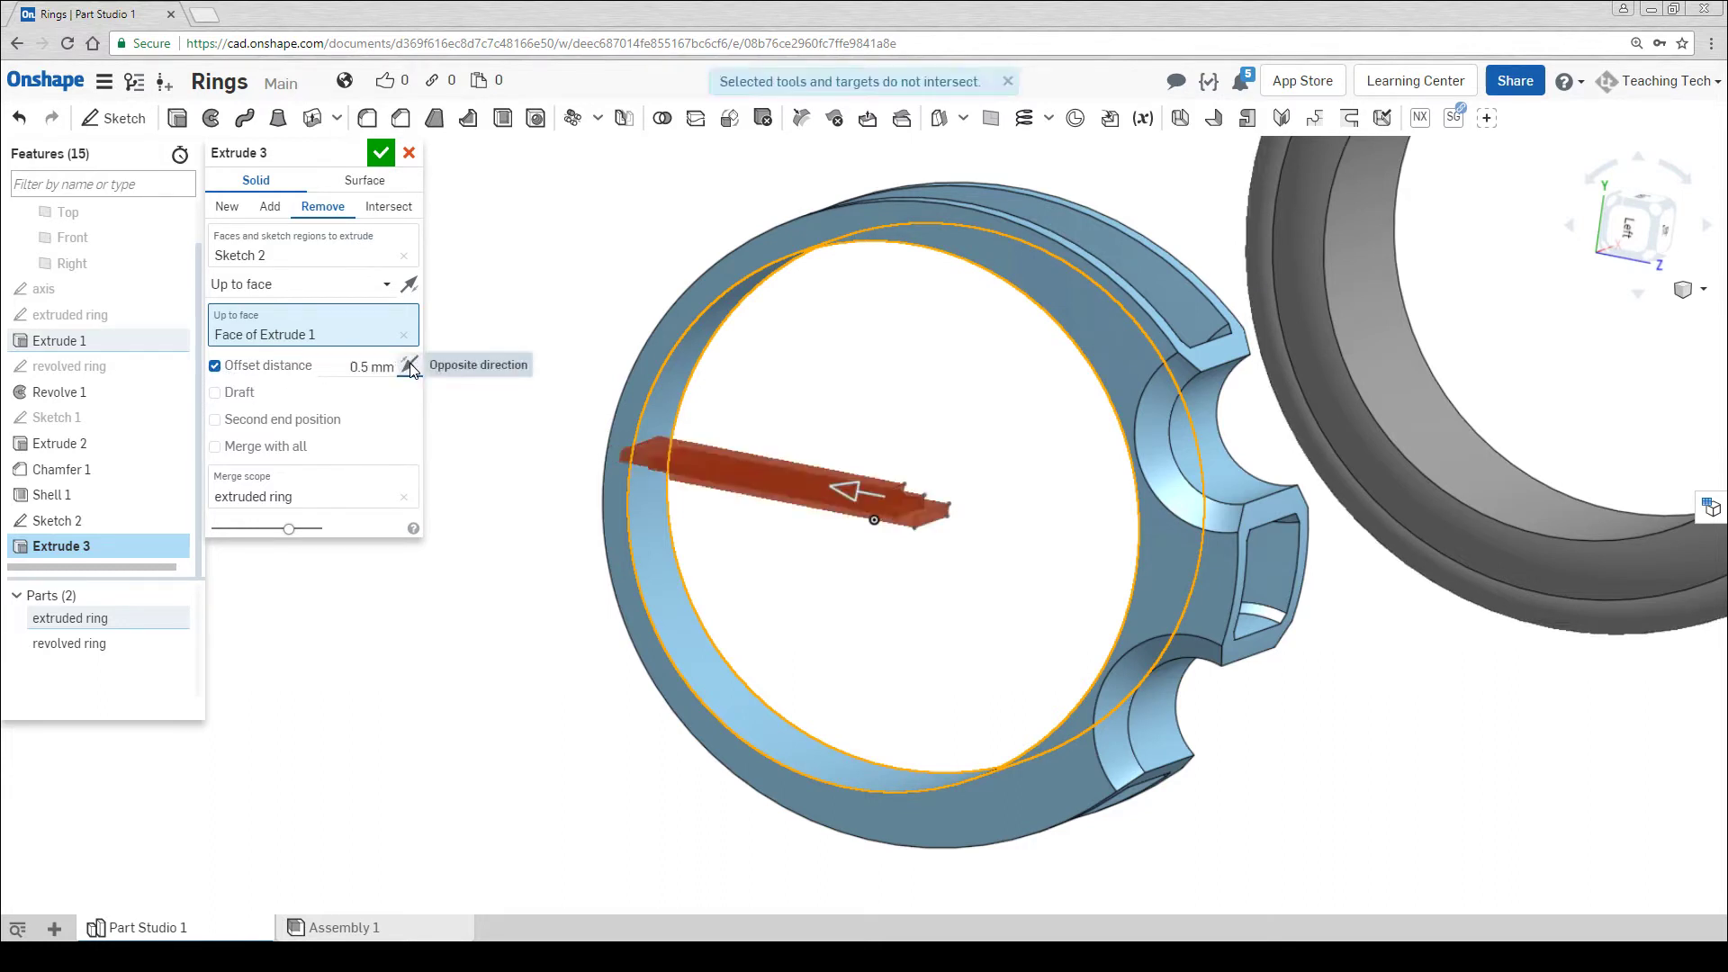
key(Up)
key(Up)
key(Up)
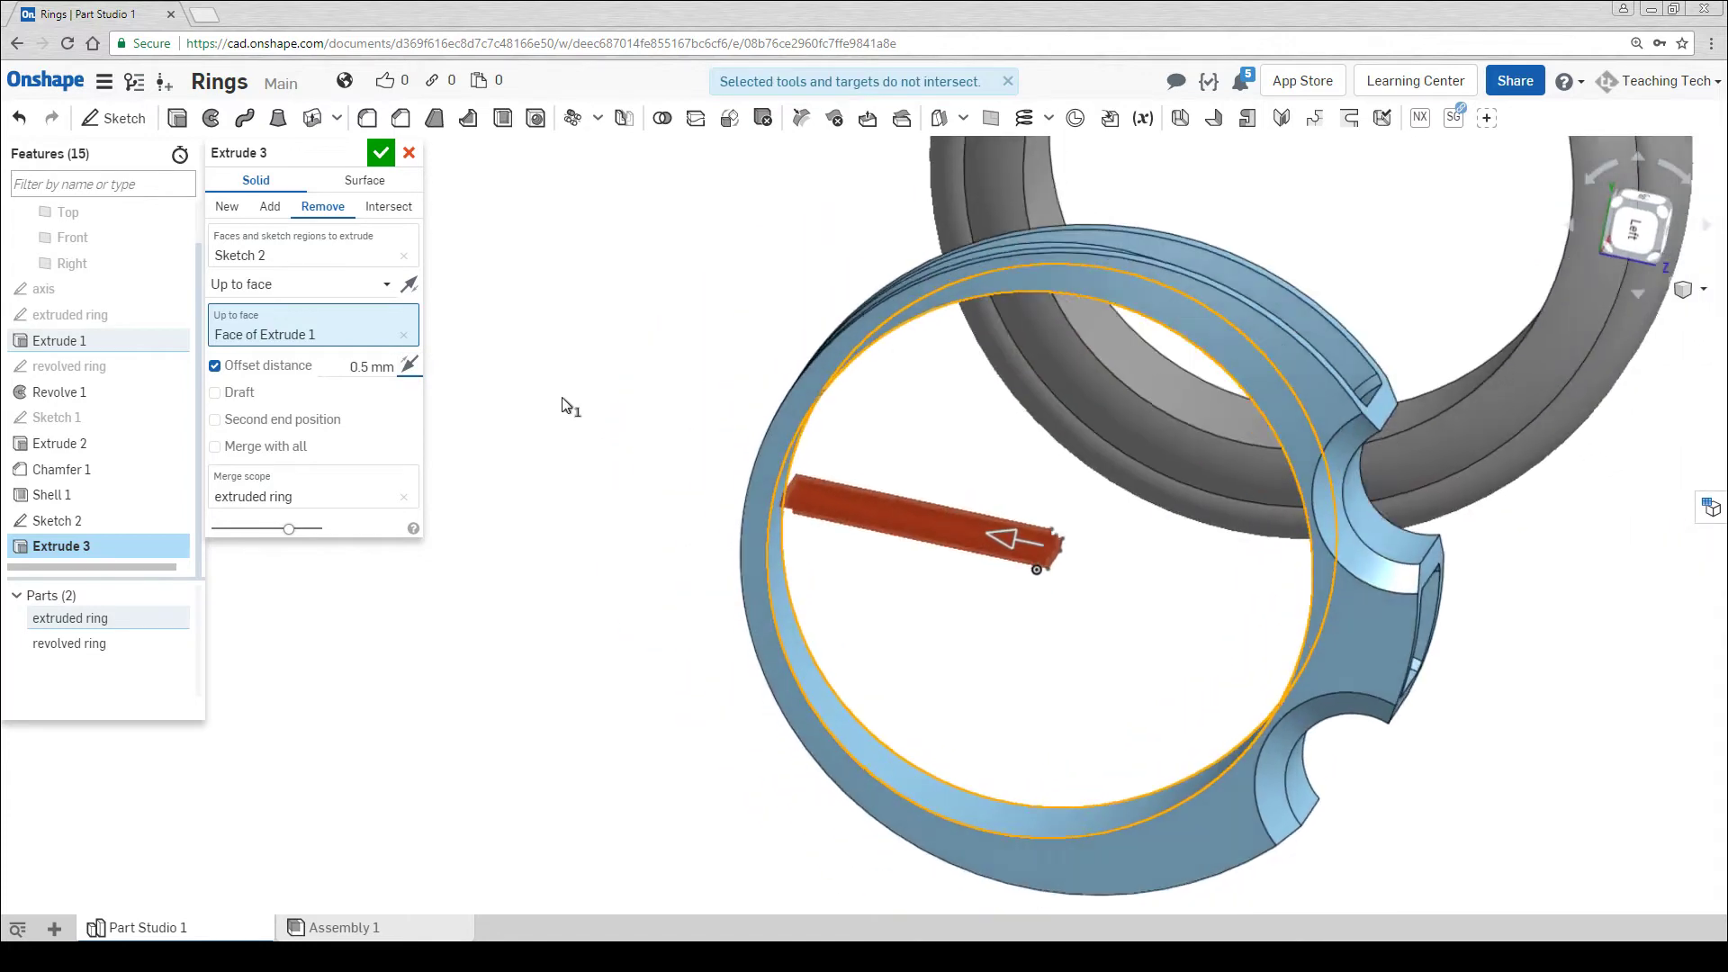
key(Up)
key(Up)
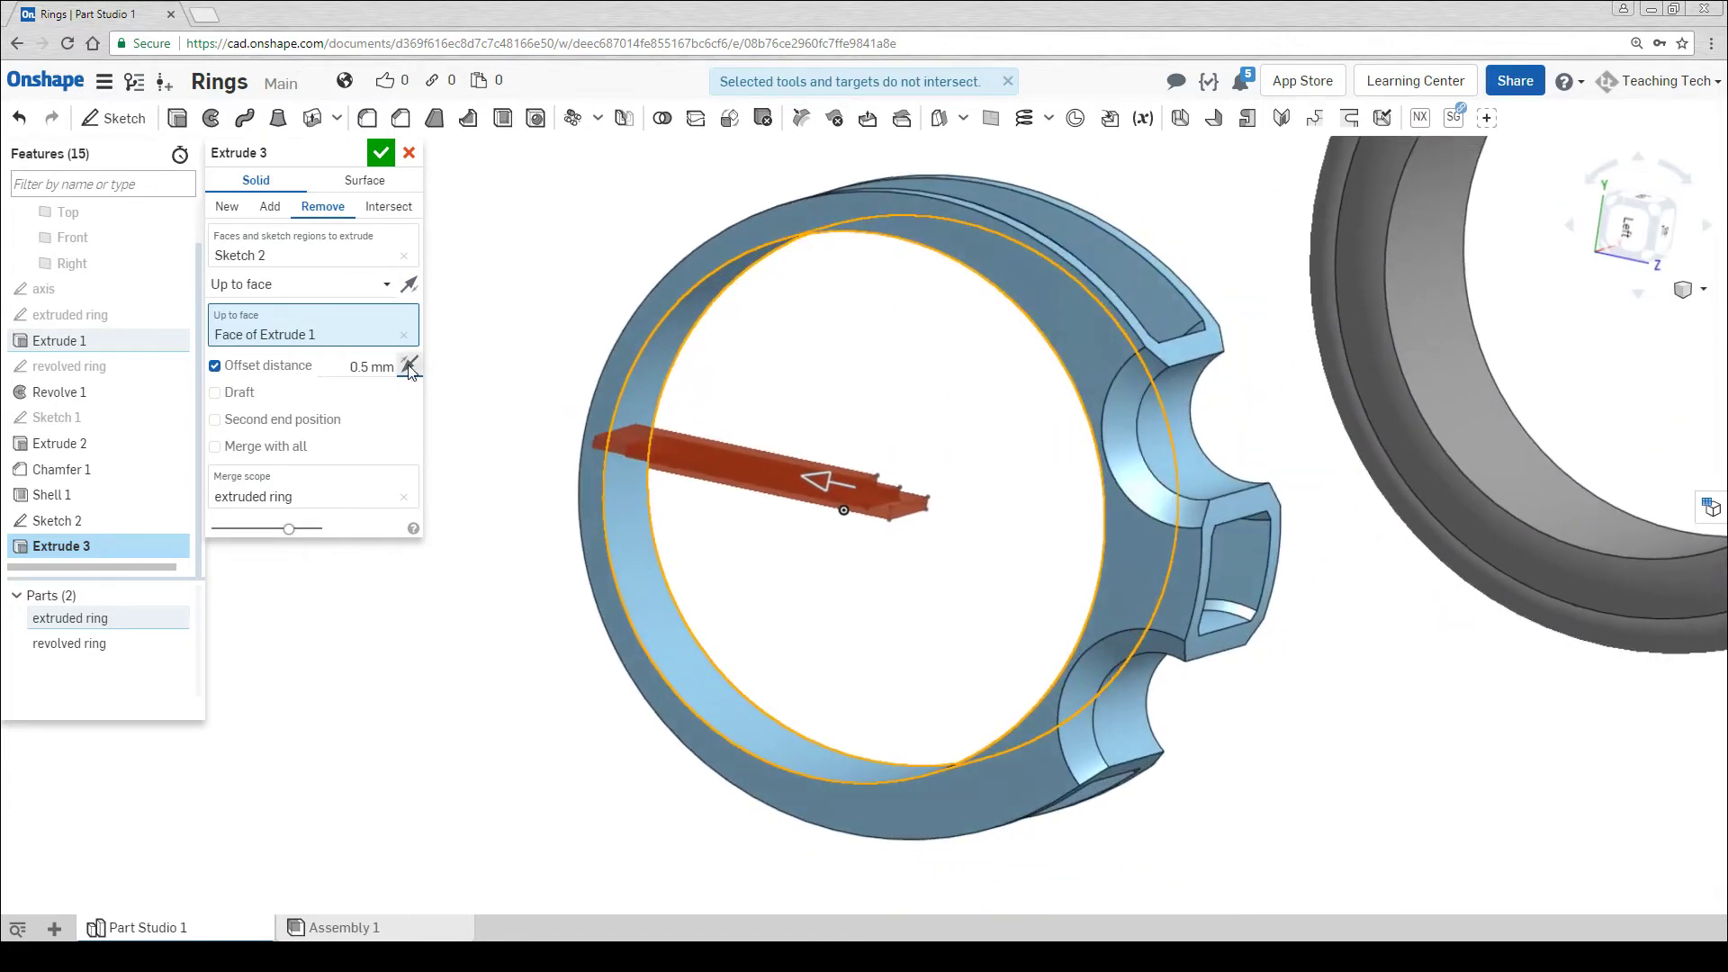
click(425, 367)
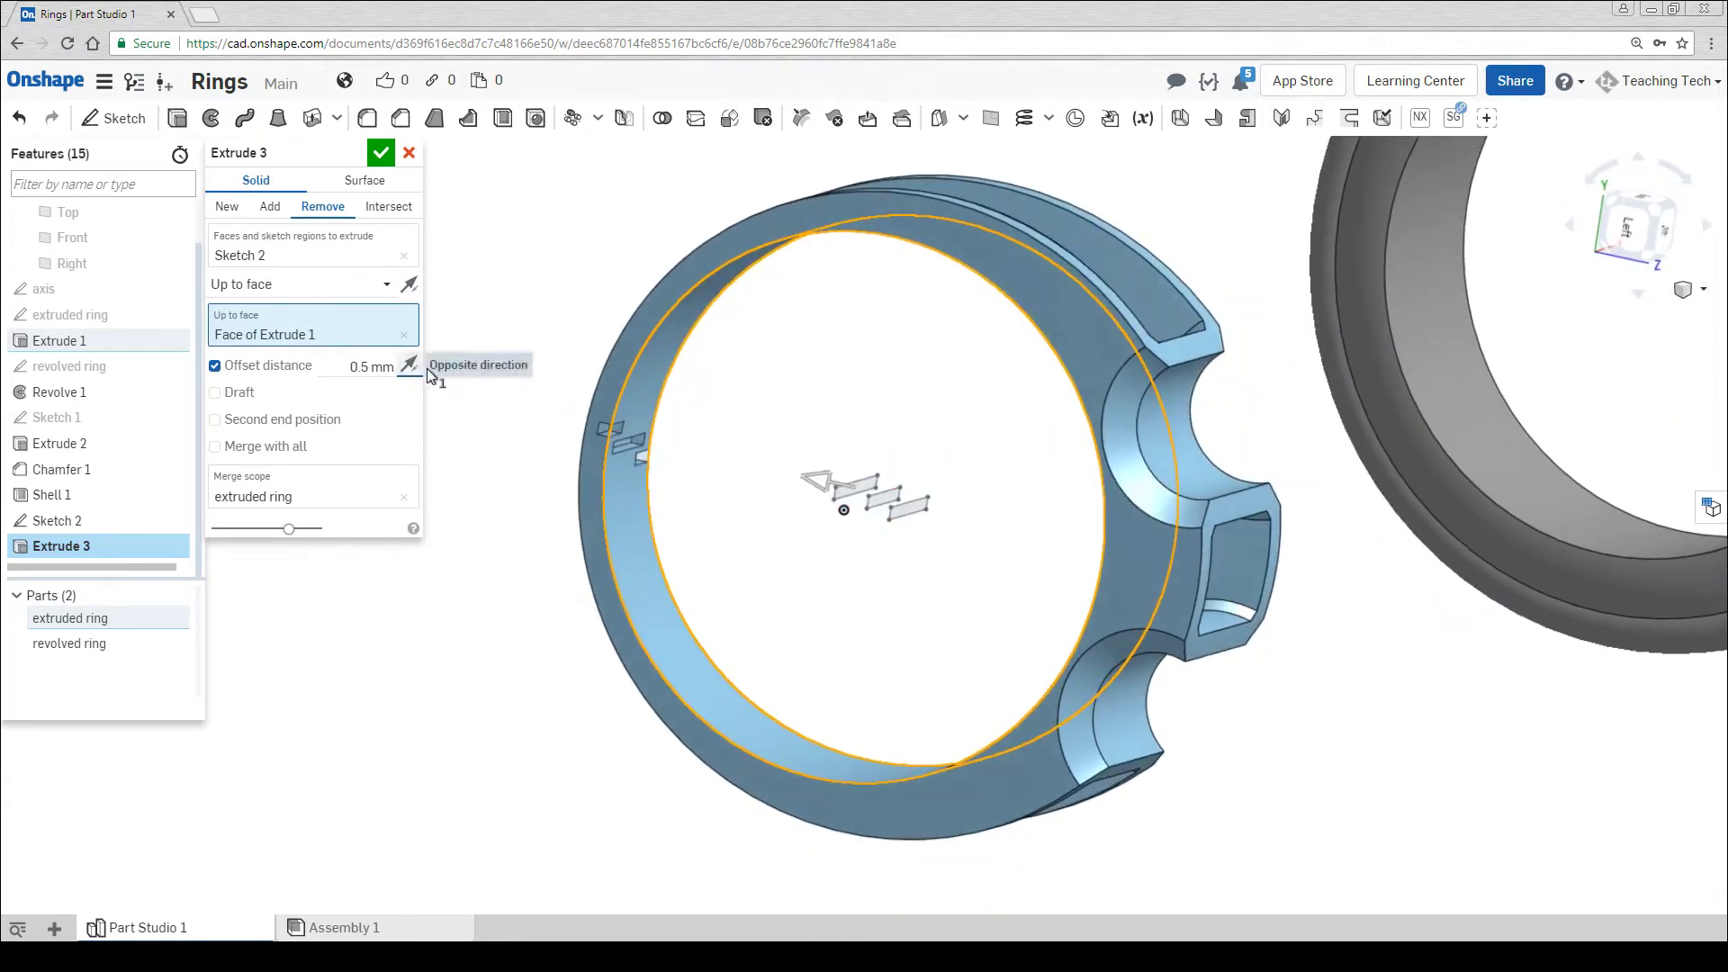
click(382, 154)
scroll(498, 367, up, 3)
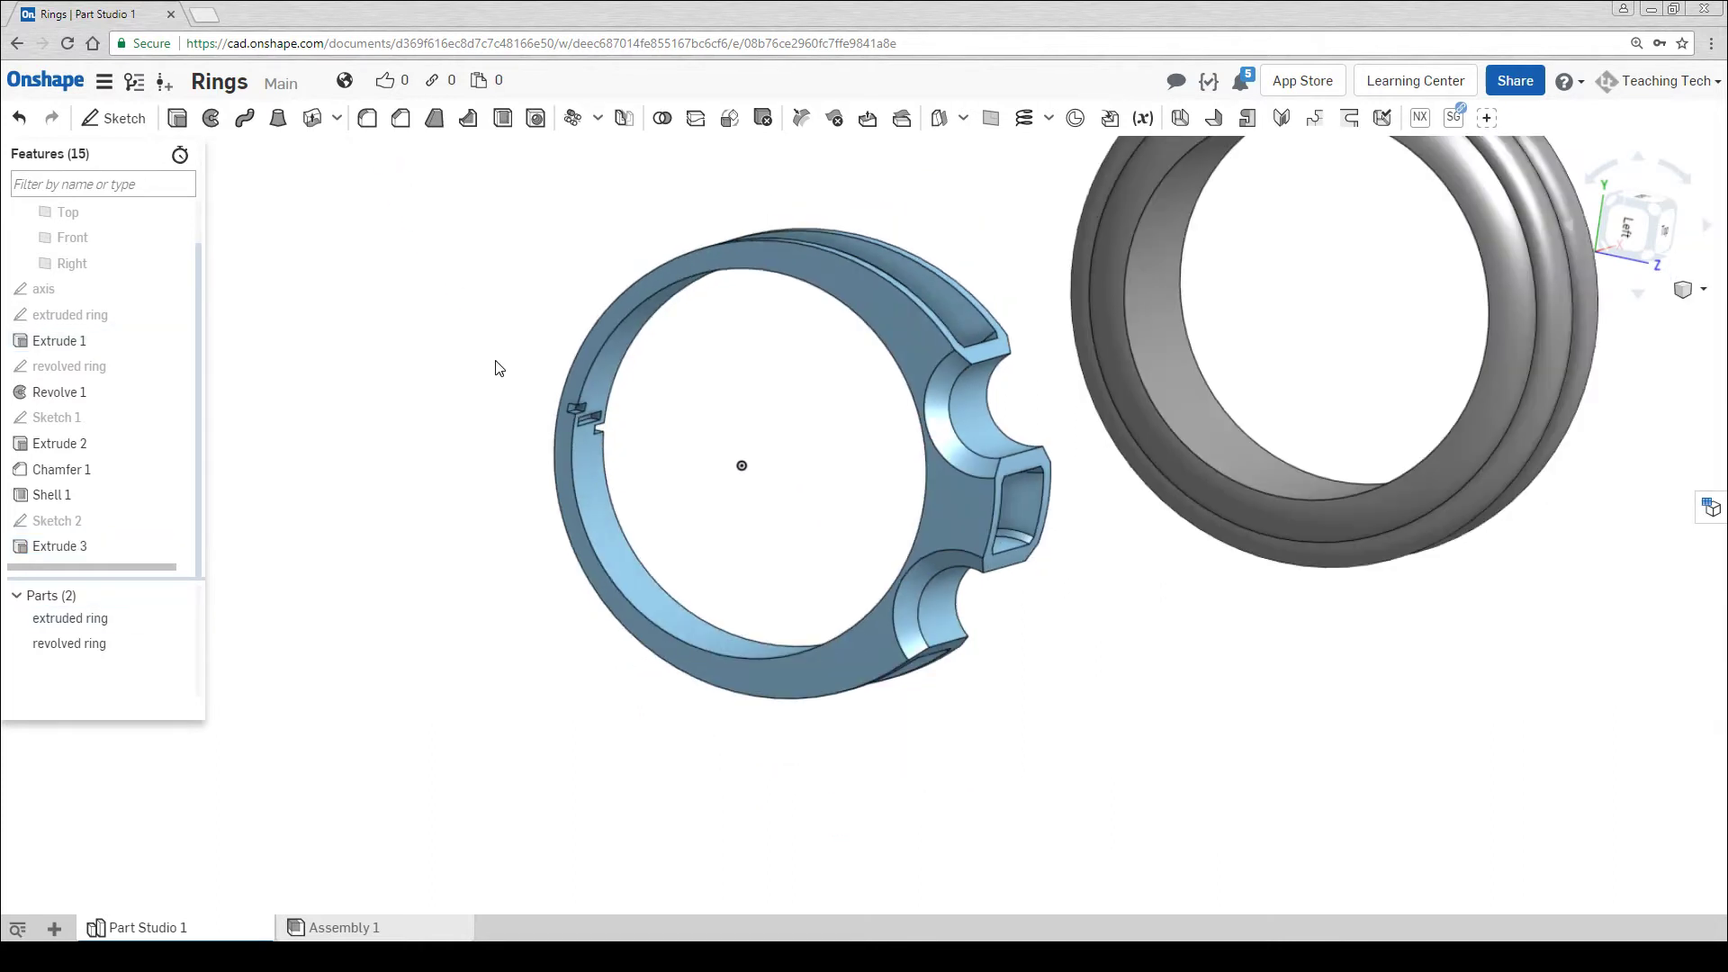
Set up a circular feature pattern of Extrude 3 around the dashed axis line
click(598, 118)
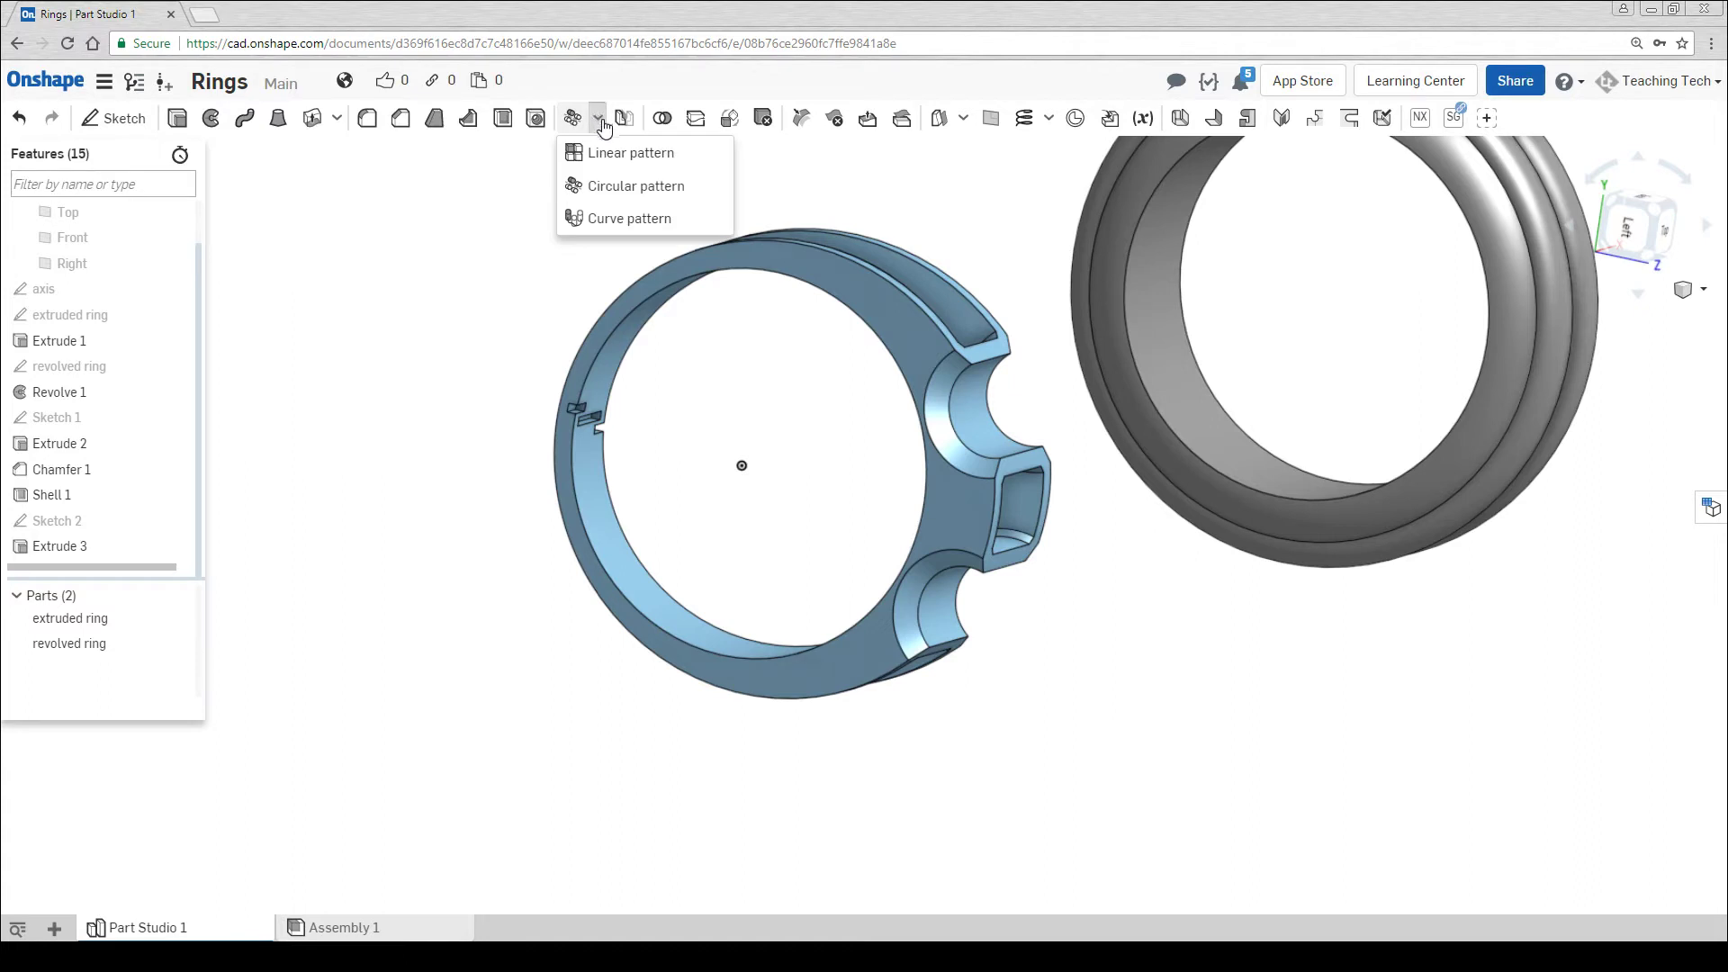
click(612, 185)
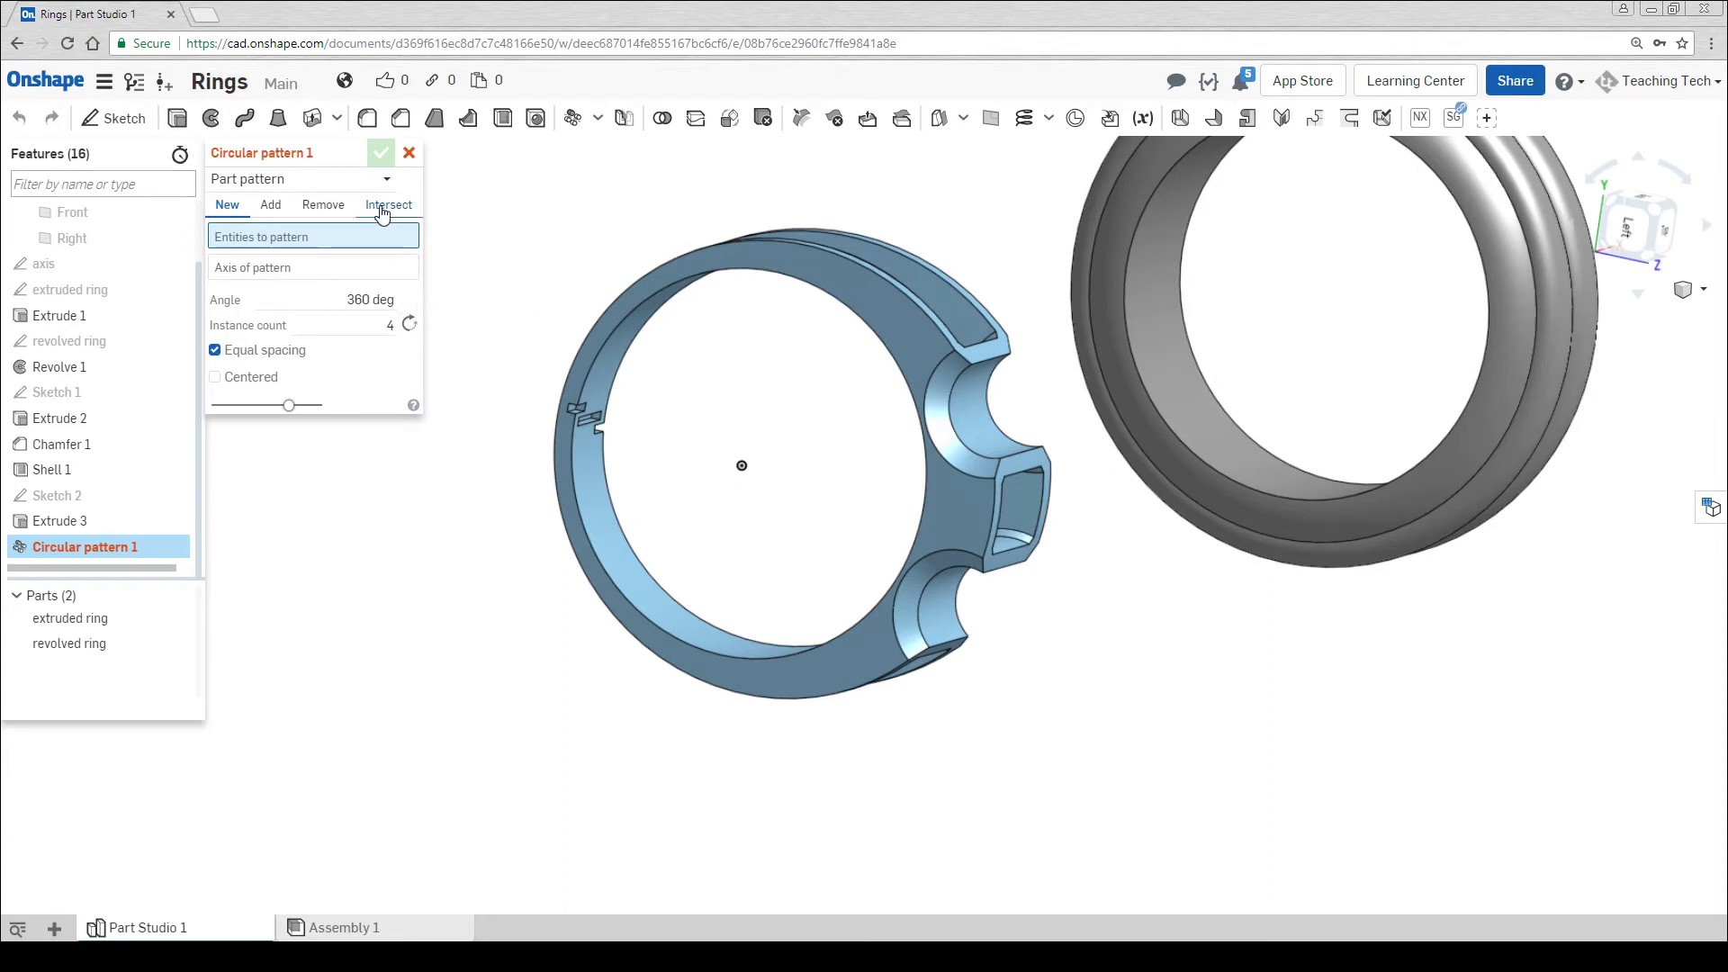
click(360, 179)
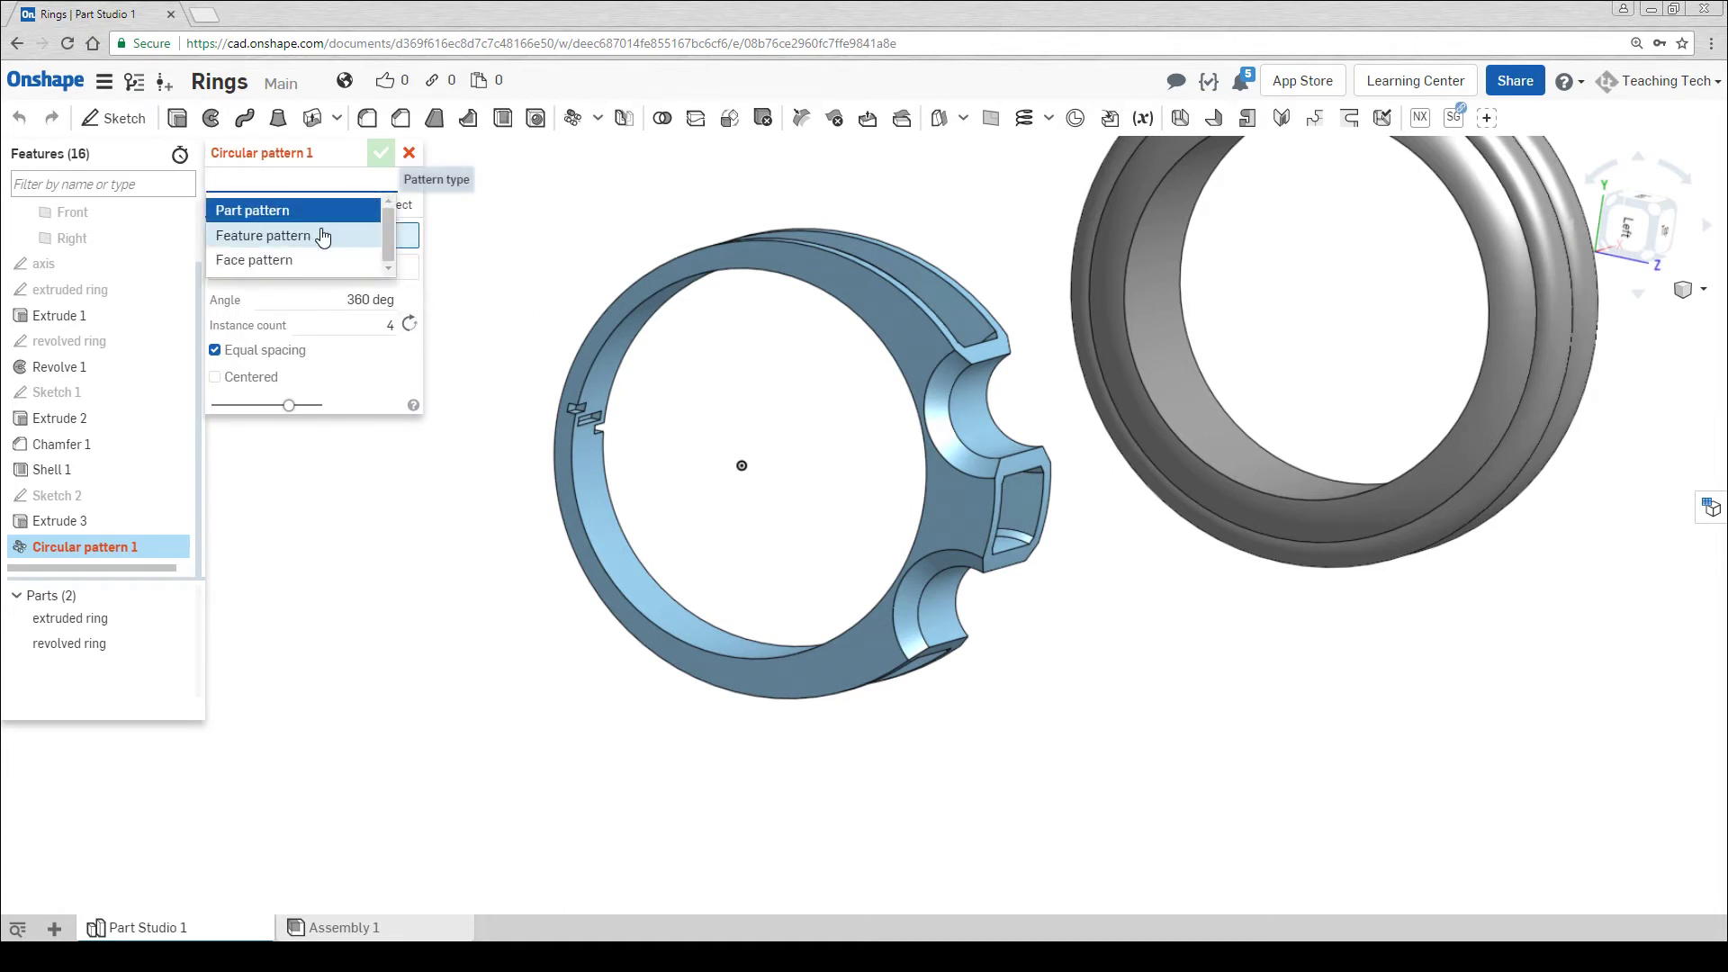
click(323, 236)
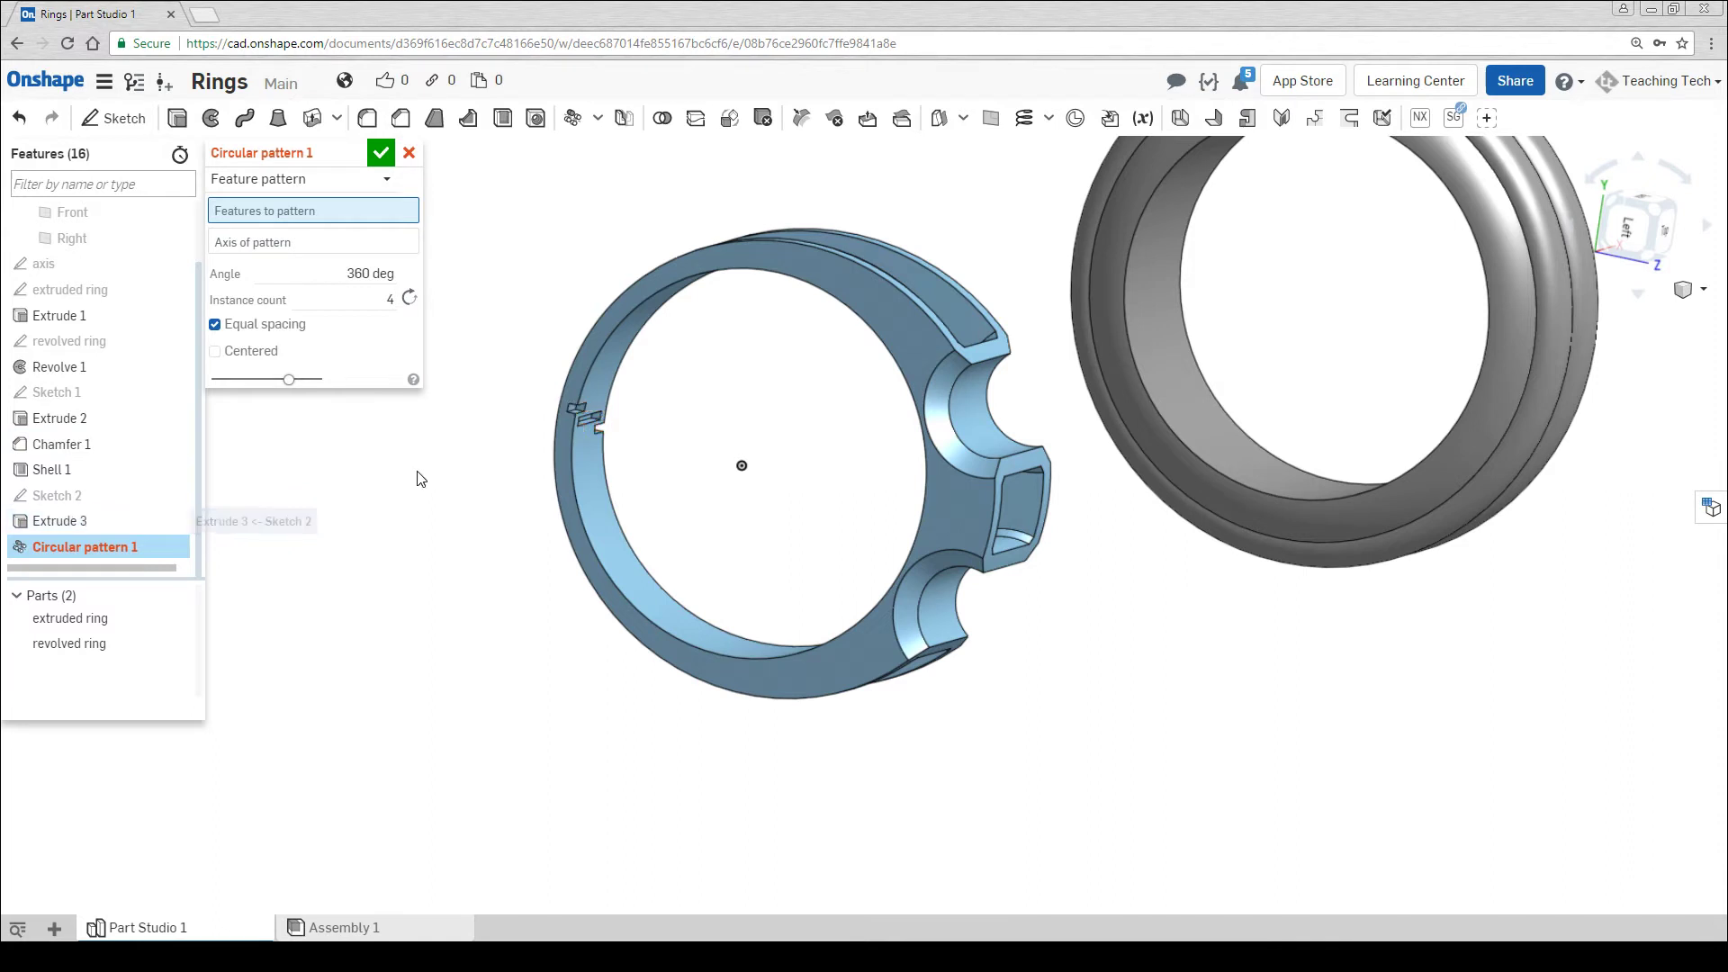
click(83, 518)
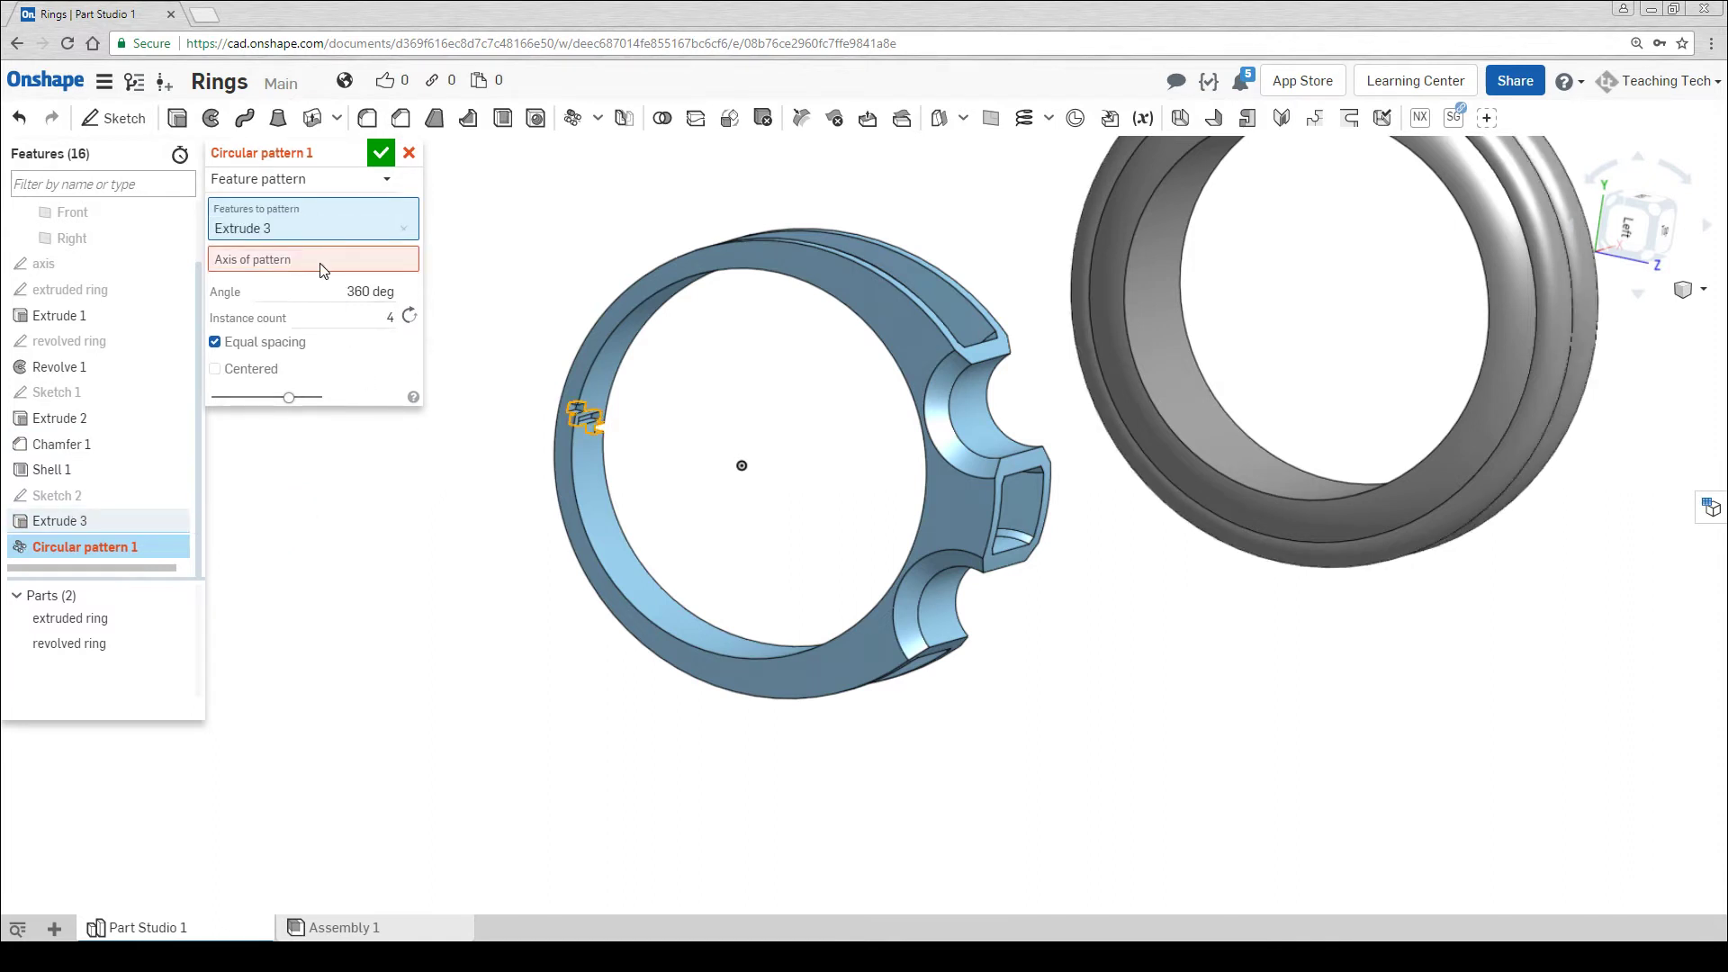
click(177, 263)
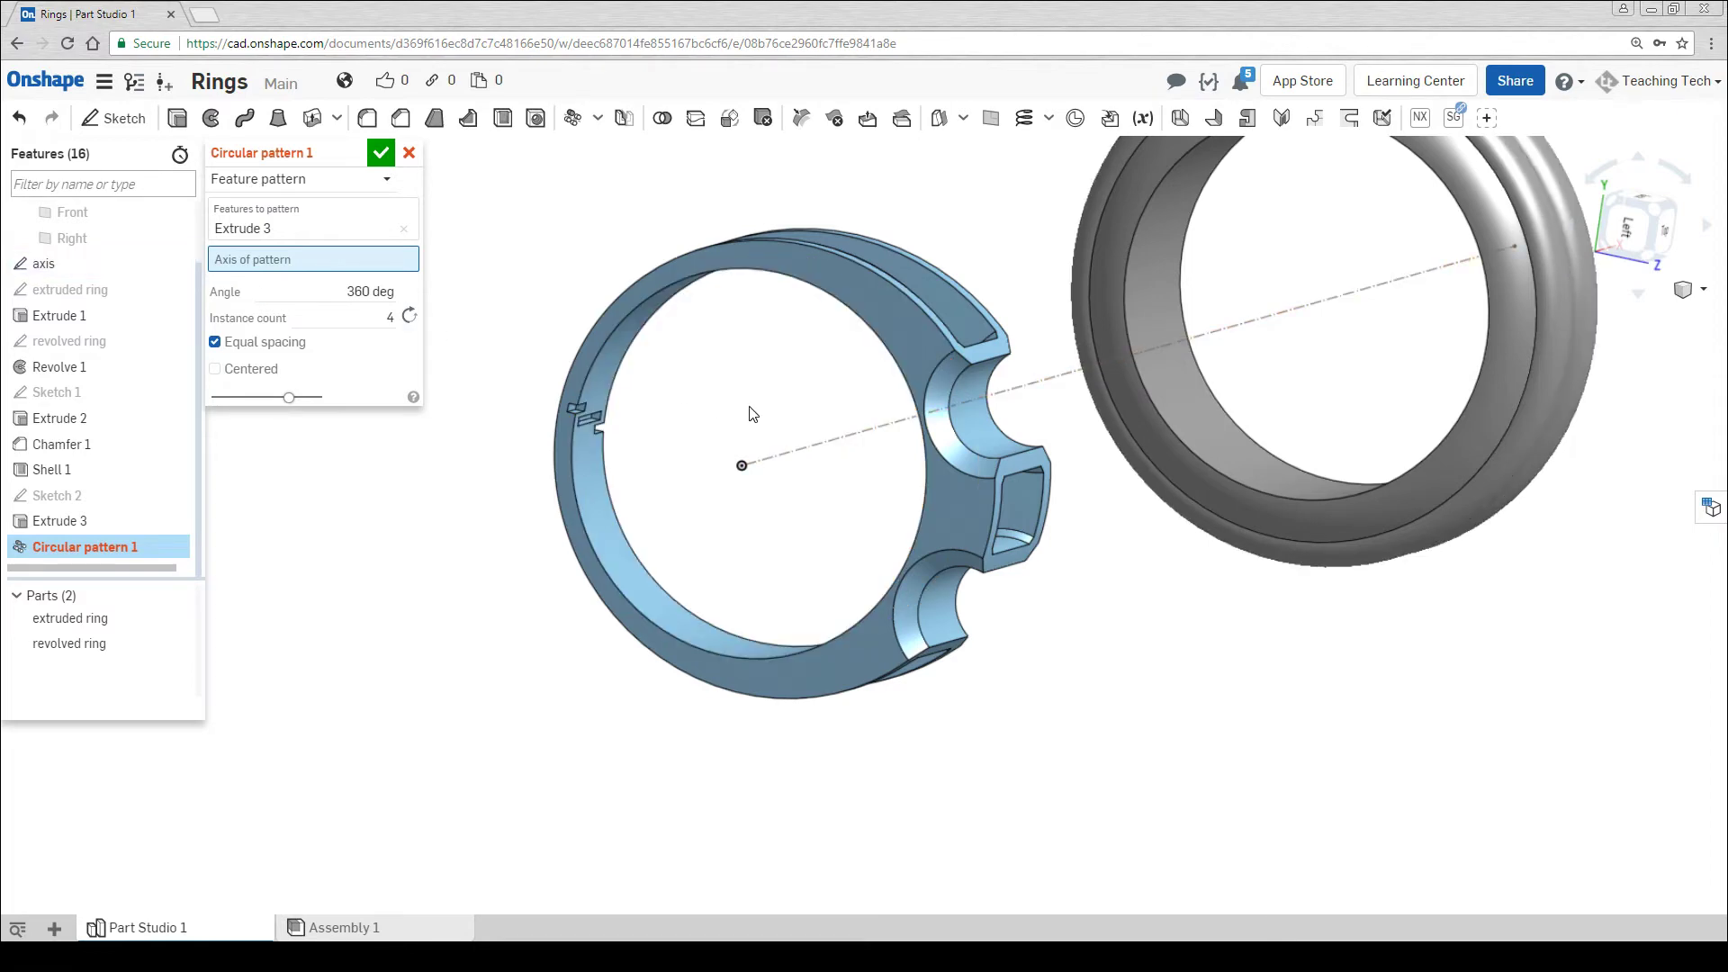
click(855, 439)
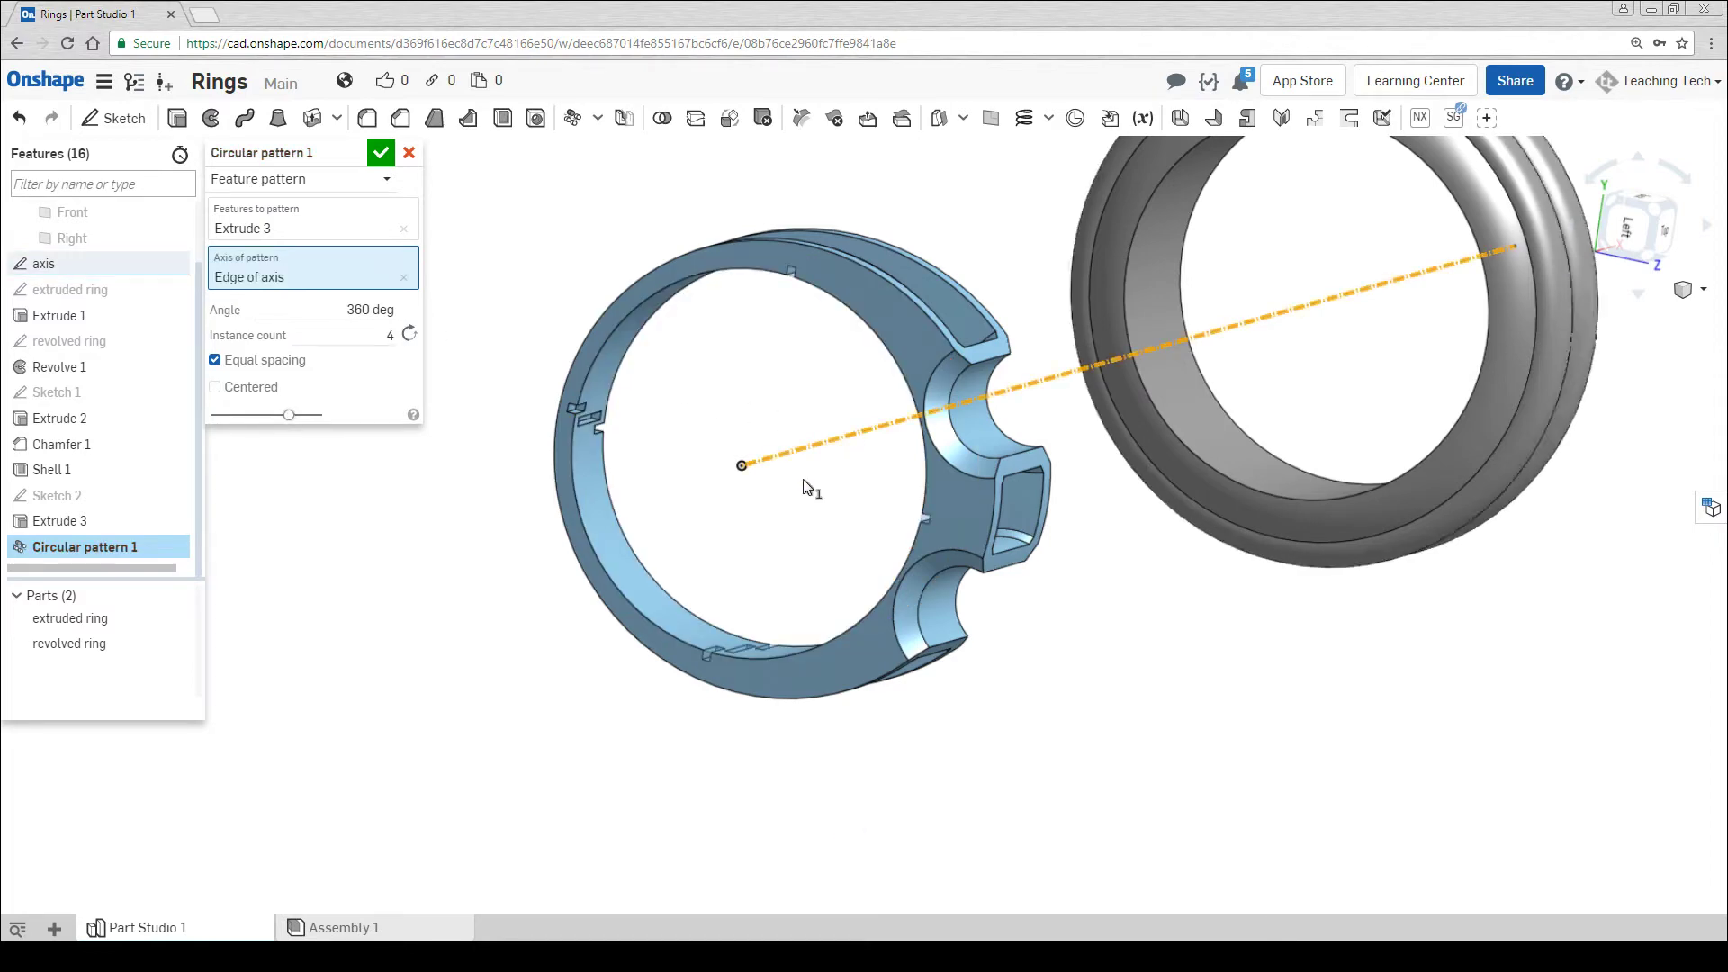
Set the pattern to 22 instances and confirm it
right_drag(797, 493, 749, 471)
click(387, 334)
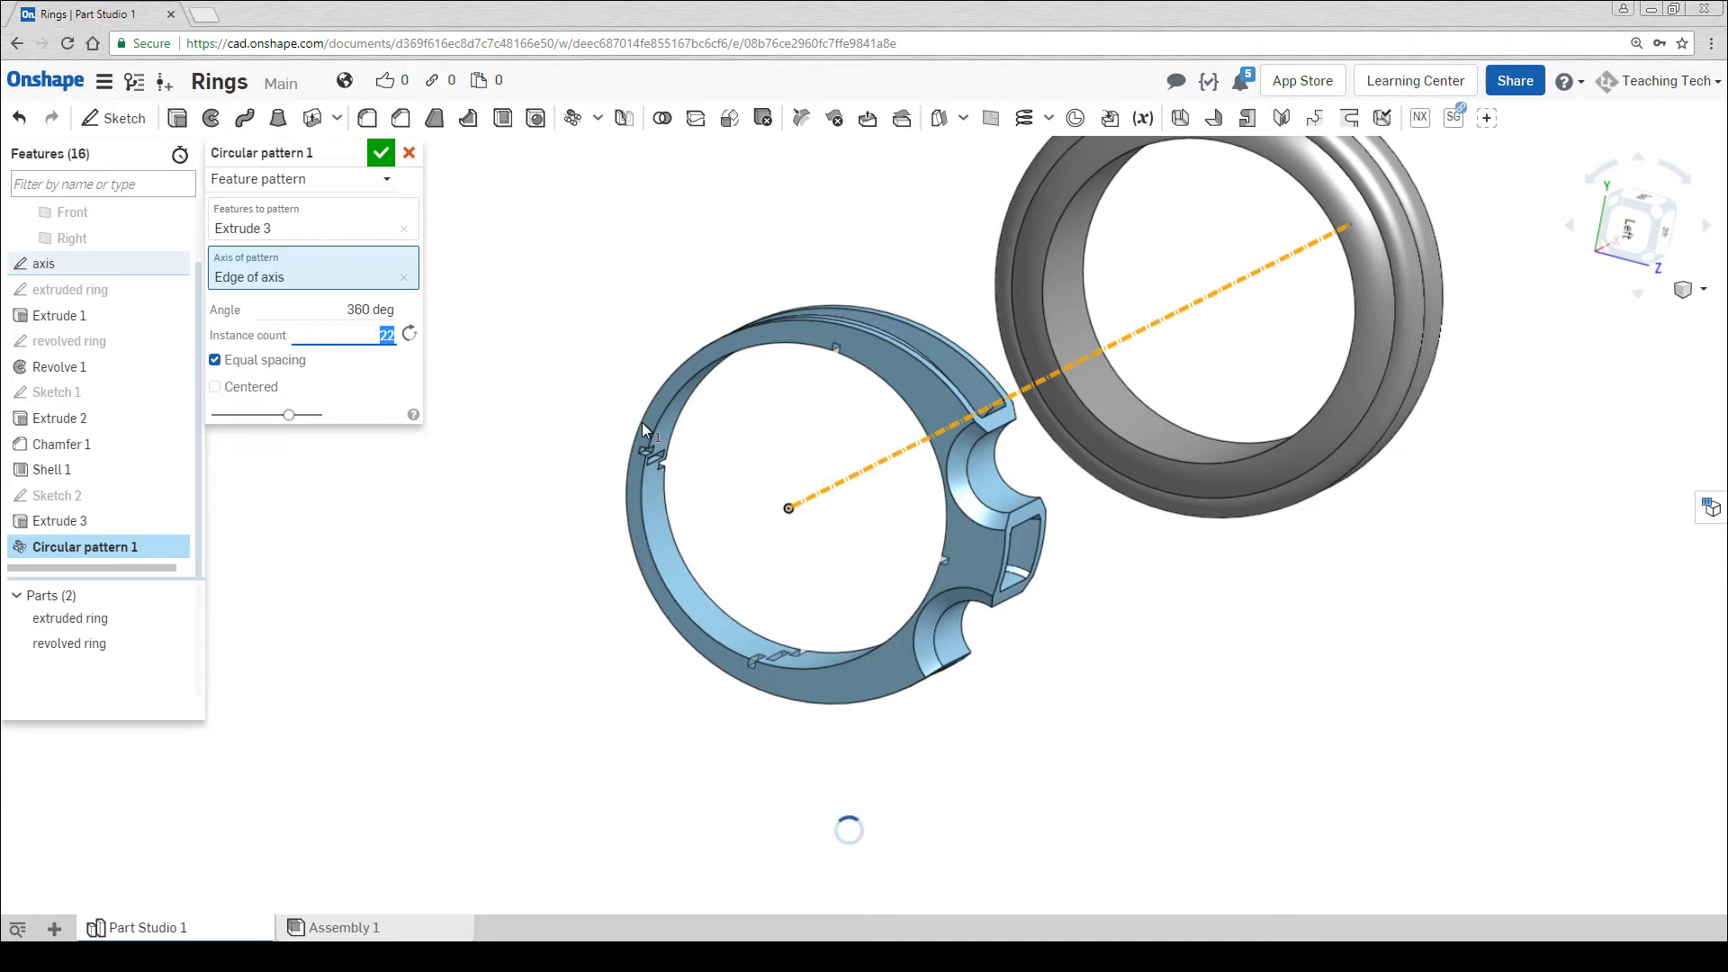
right_drag(641, 423, 540, 438)
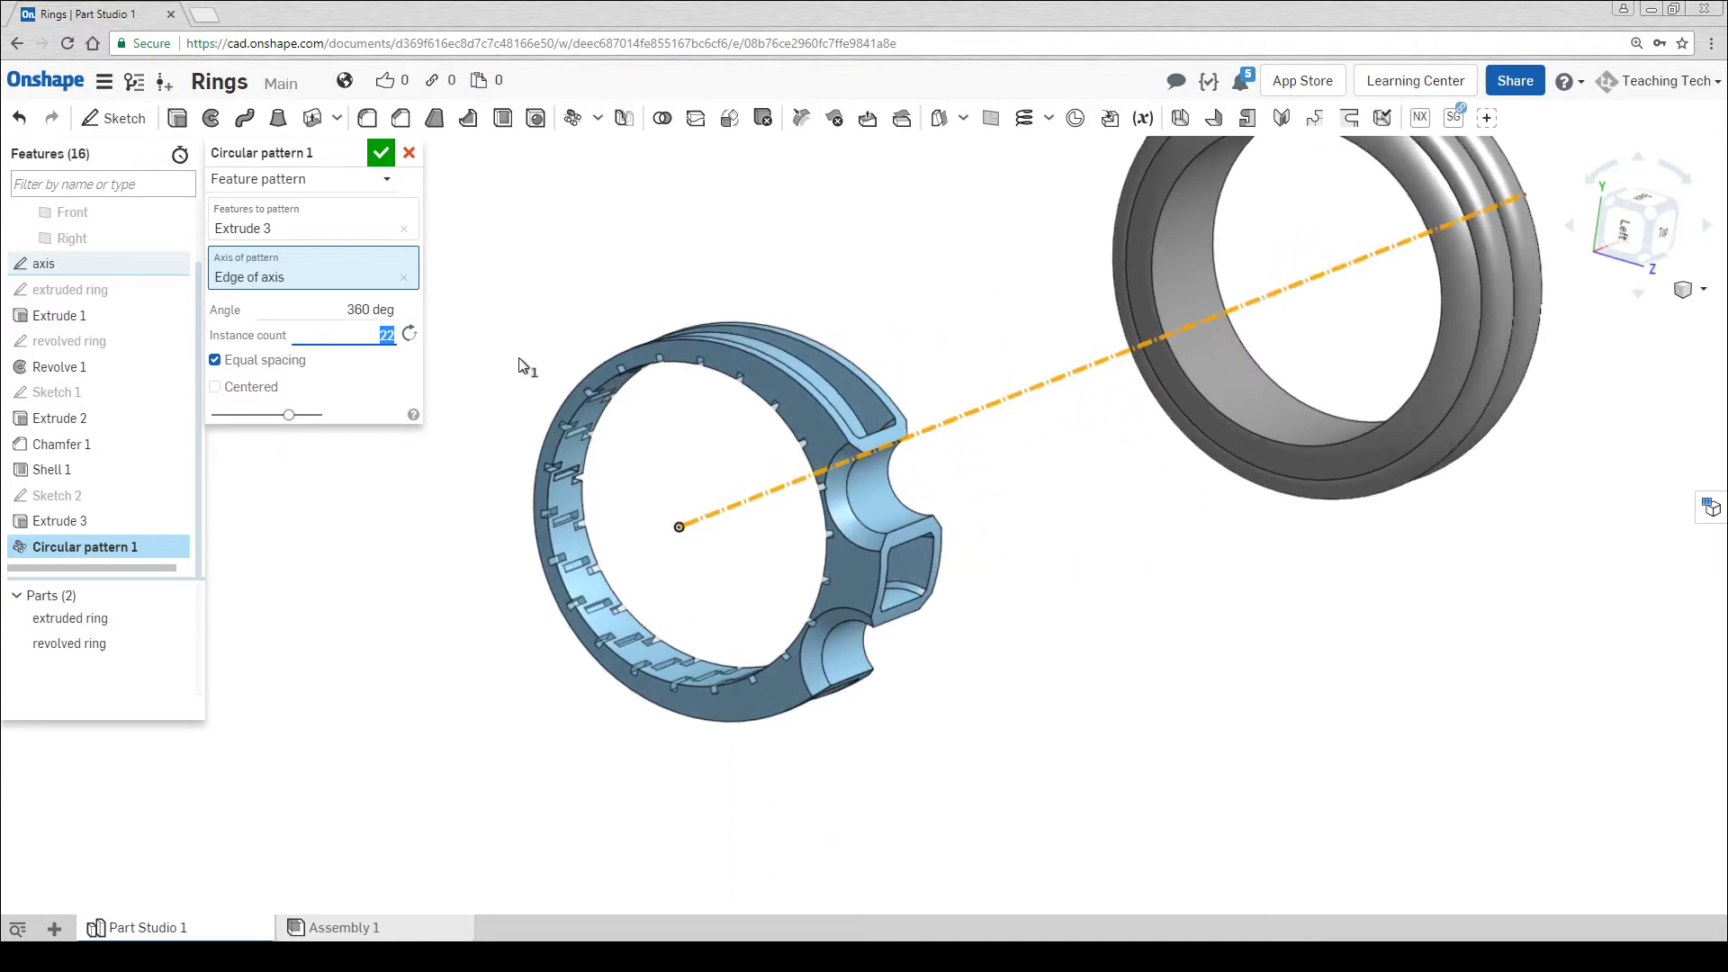
click(381, 153)
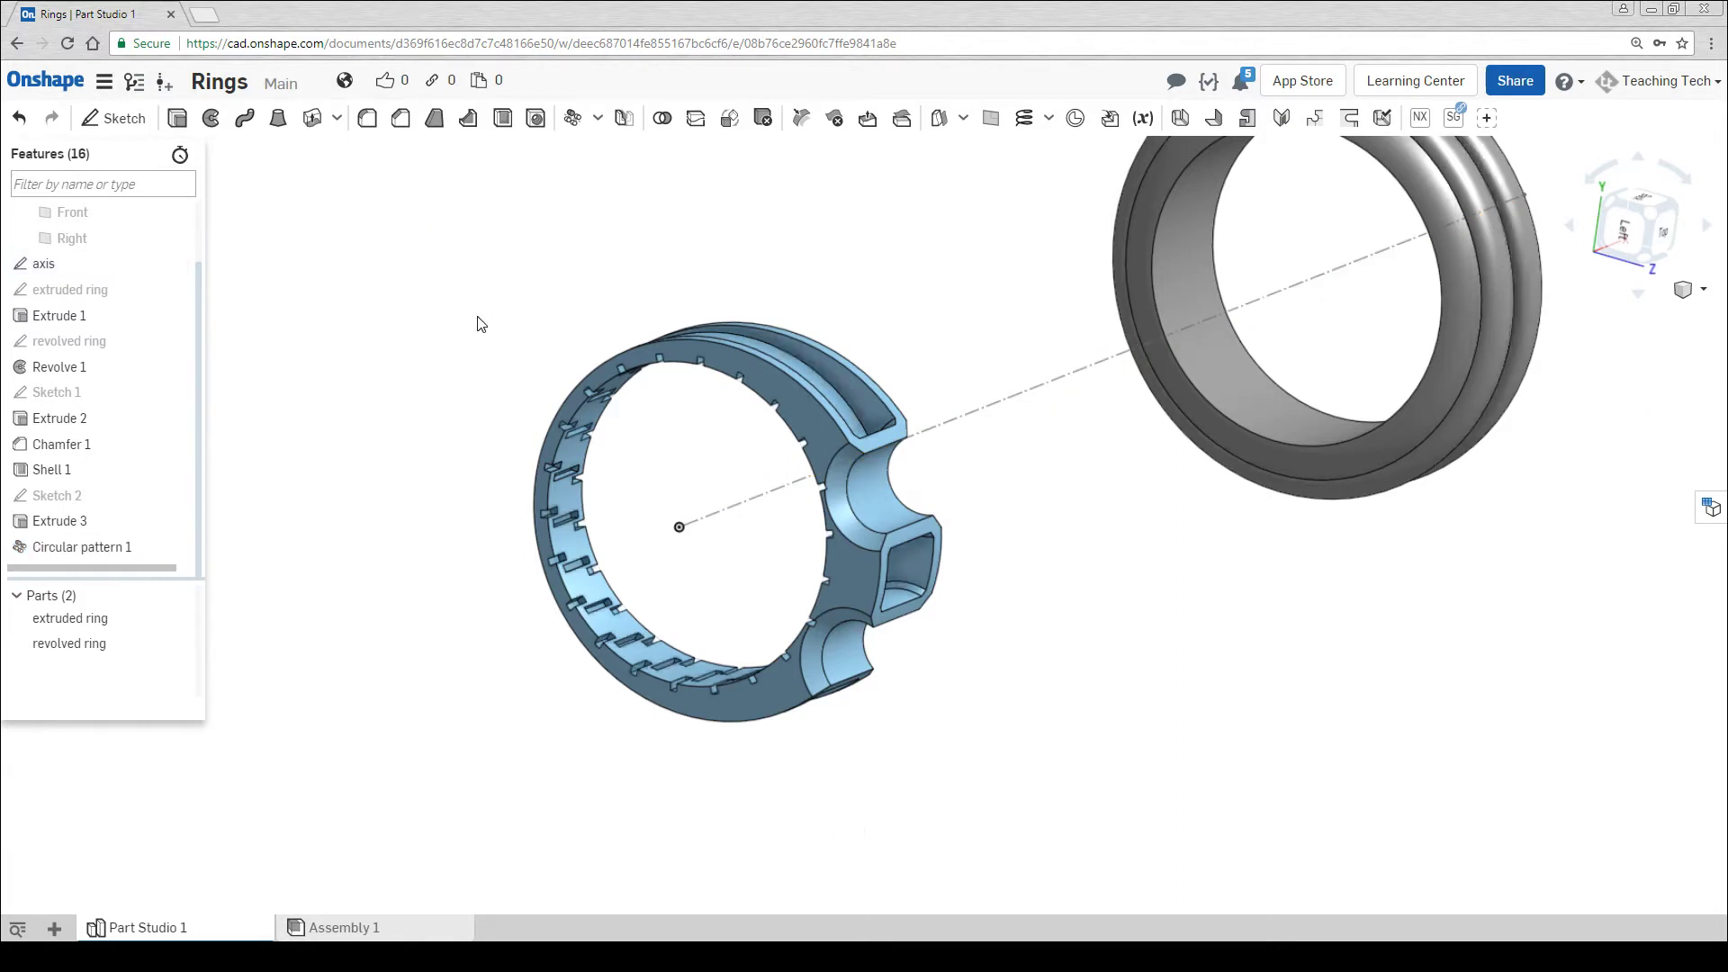
Frame both rings and display the Top, Front and Right reference planes
scroll(480, 324, down, 3)
middle_drag(819, 364, 745, 530)
scroll(756, 551, up, 1)
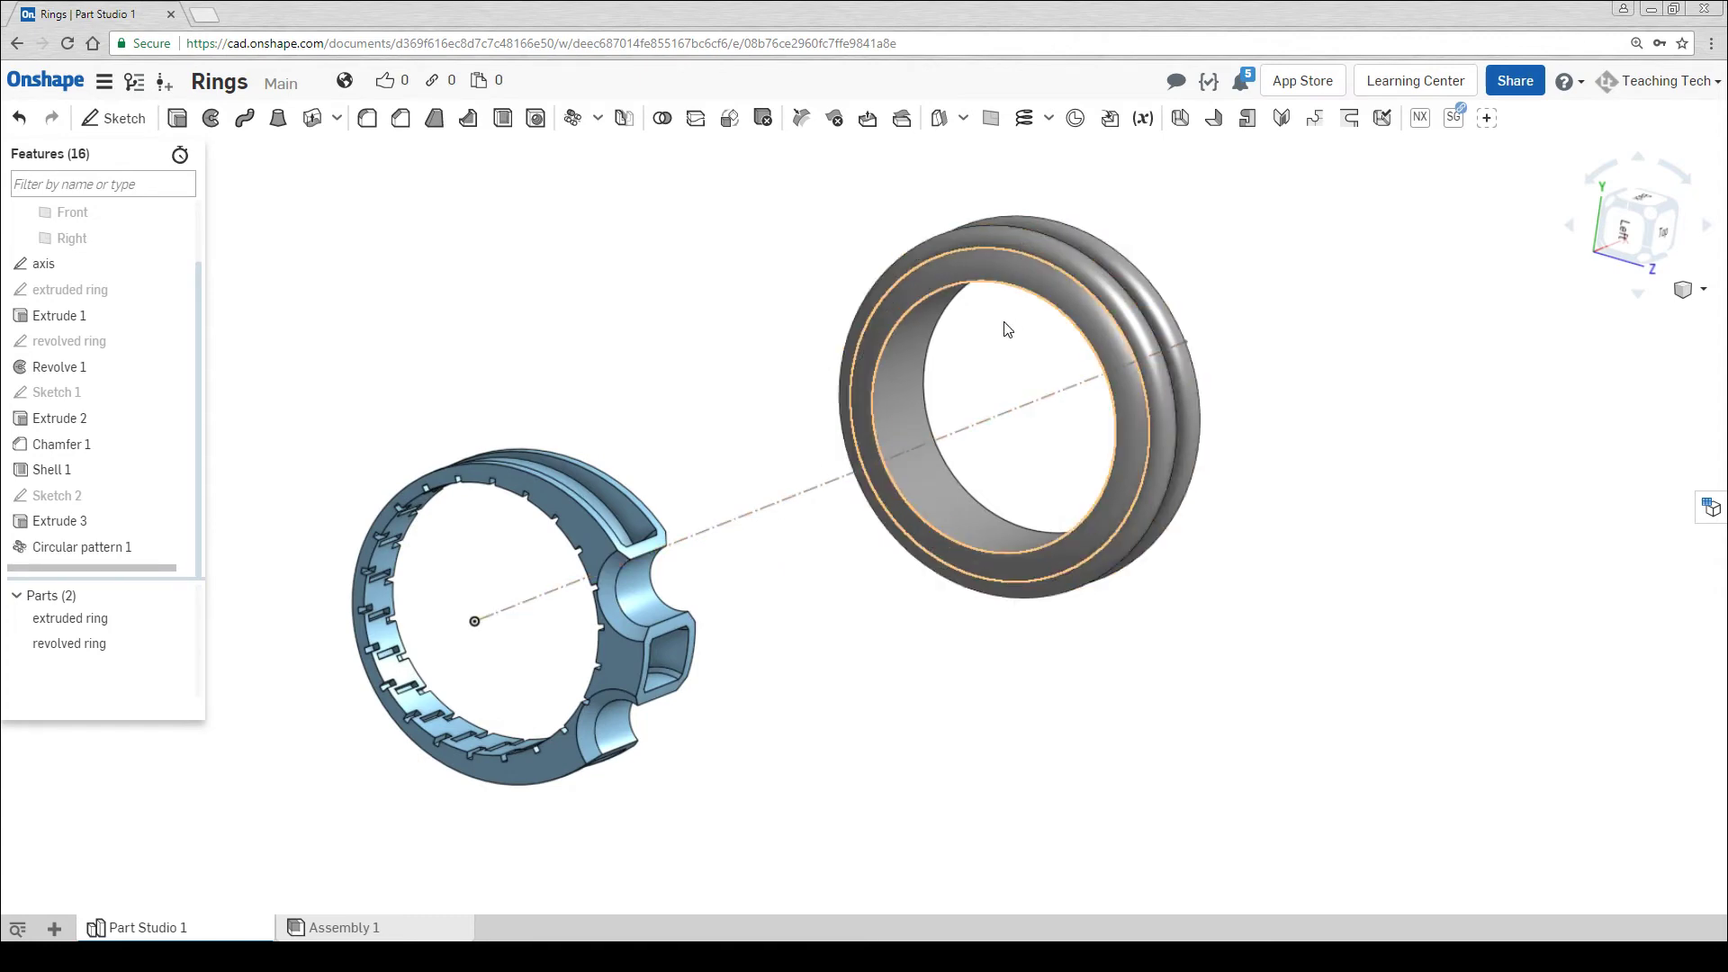
key(p)
scroll(1201, 445, down, 3)
right_drag(1260, 467, 1194, 454)
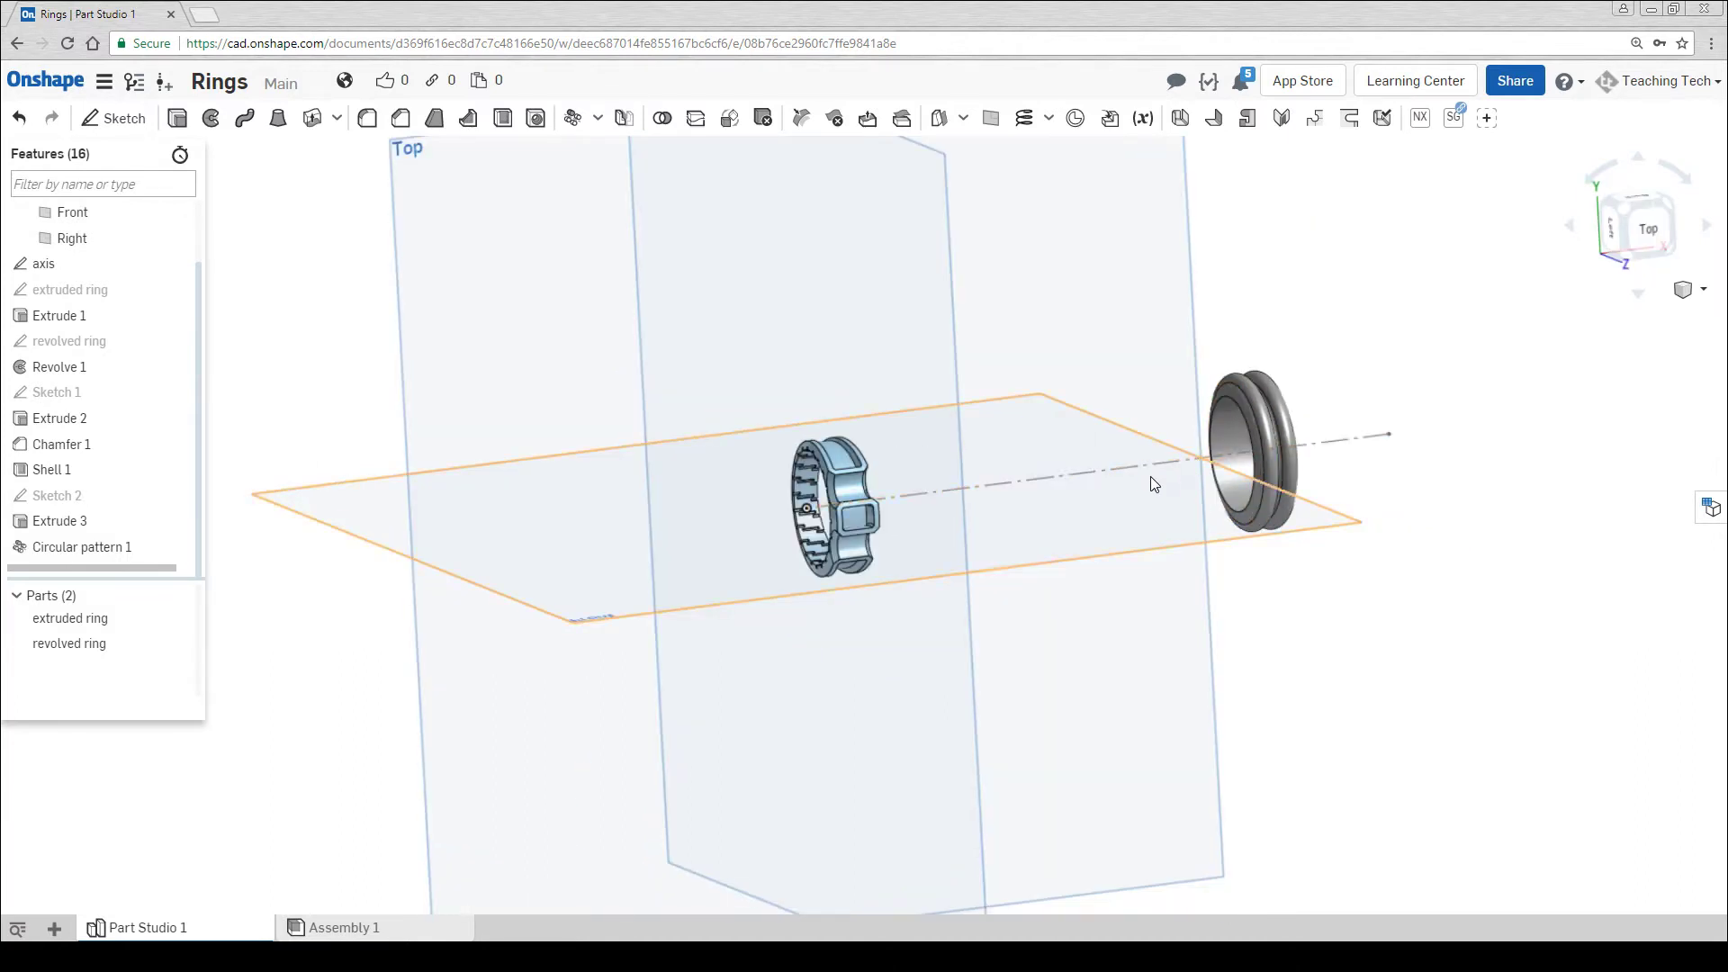
Create a new plane from the Front plane and drag it upward
click(991, 119)
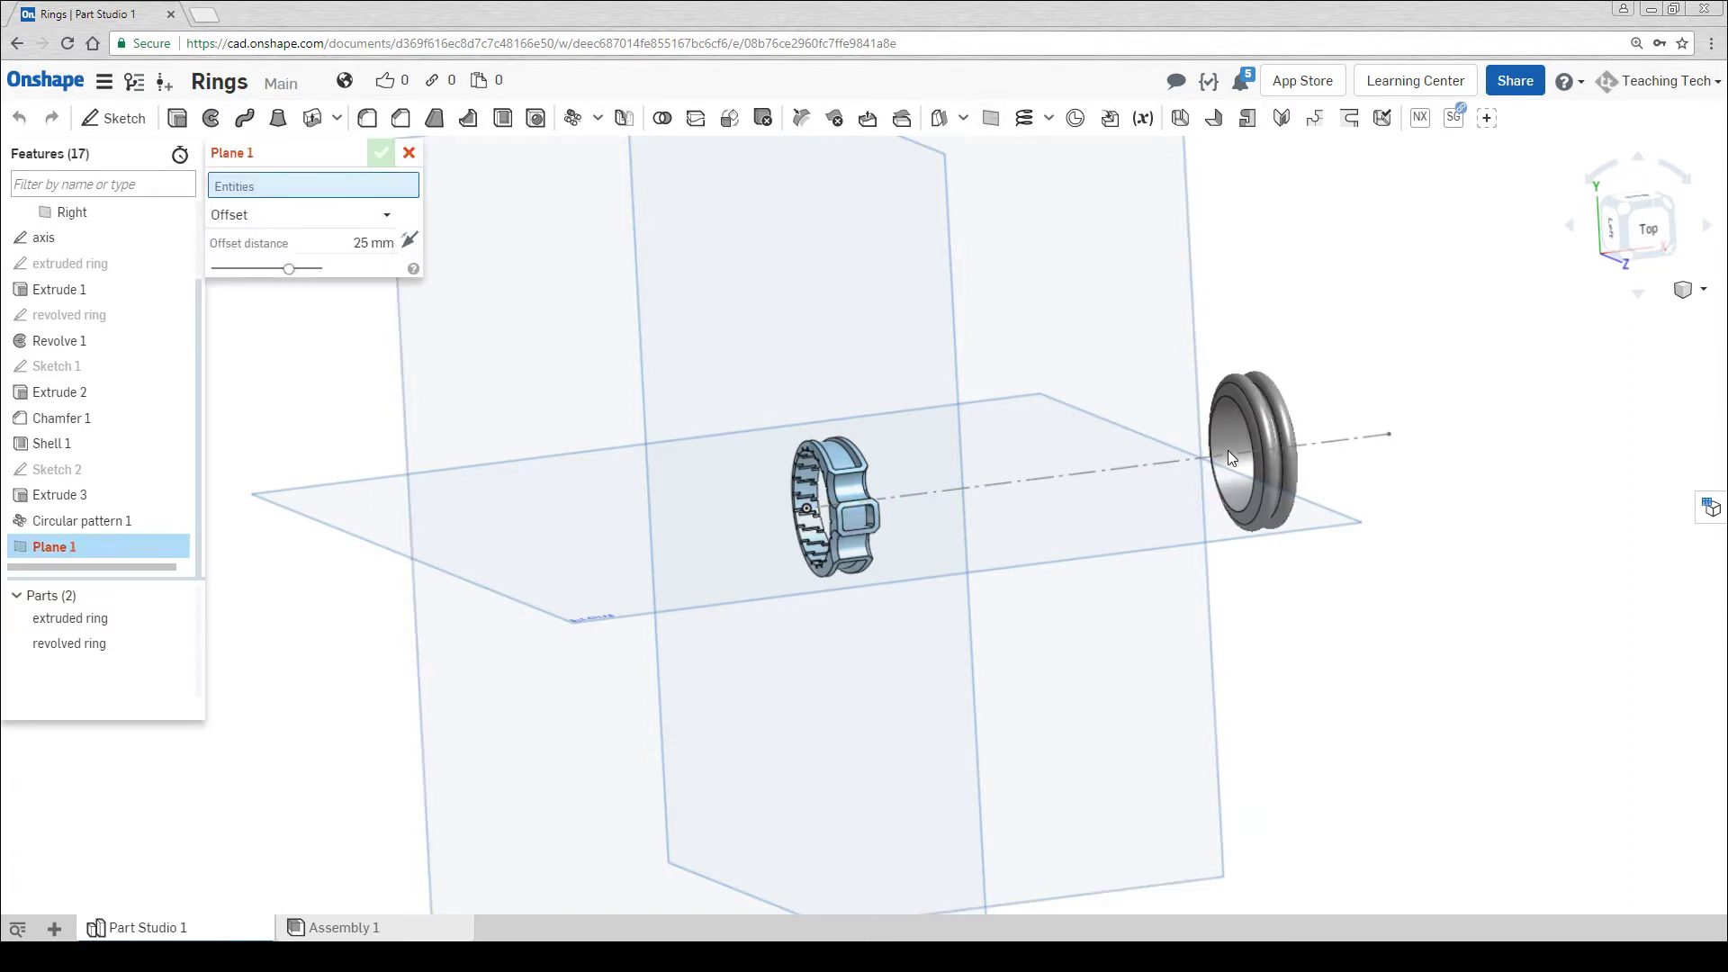
click(1217, 519)
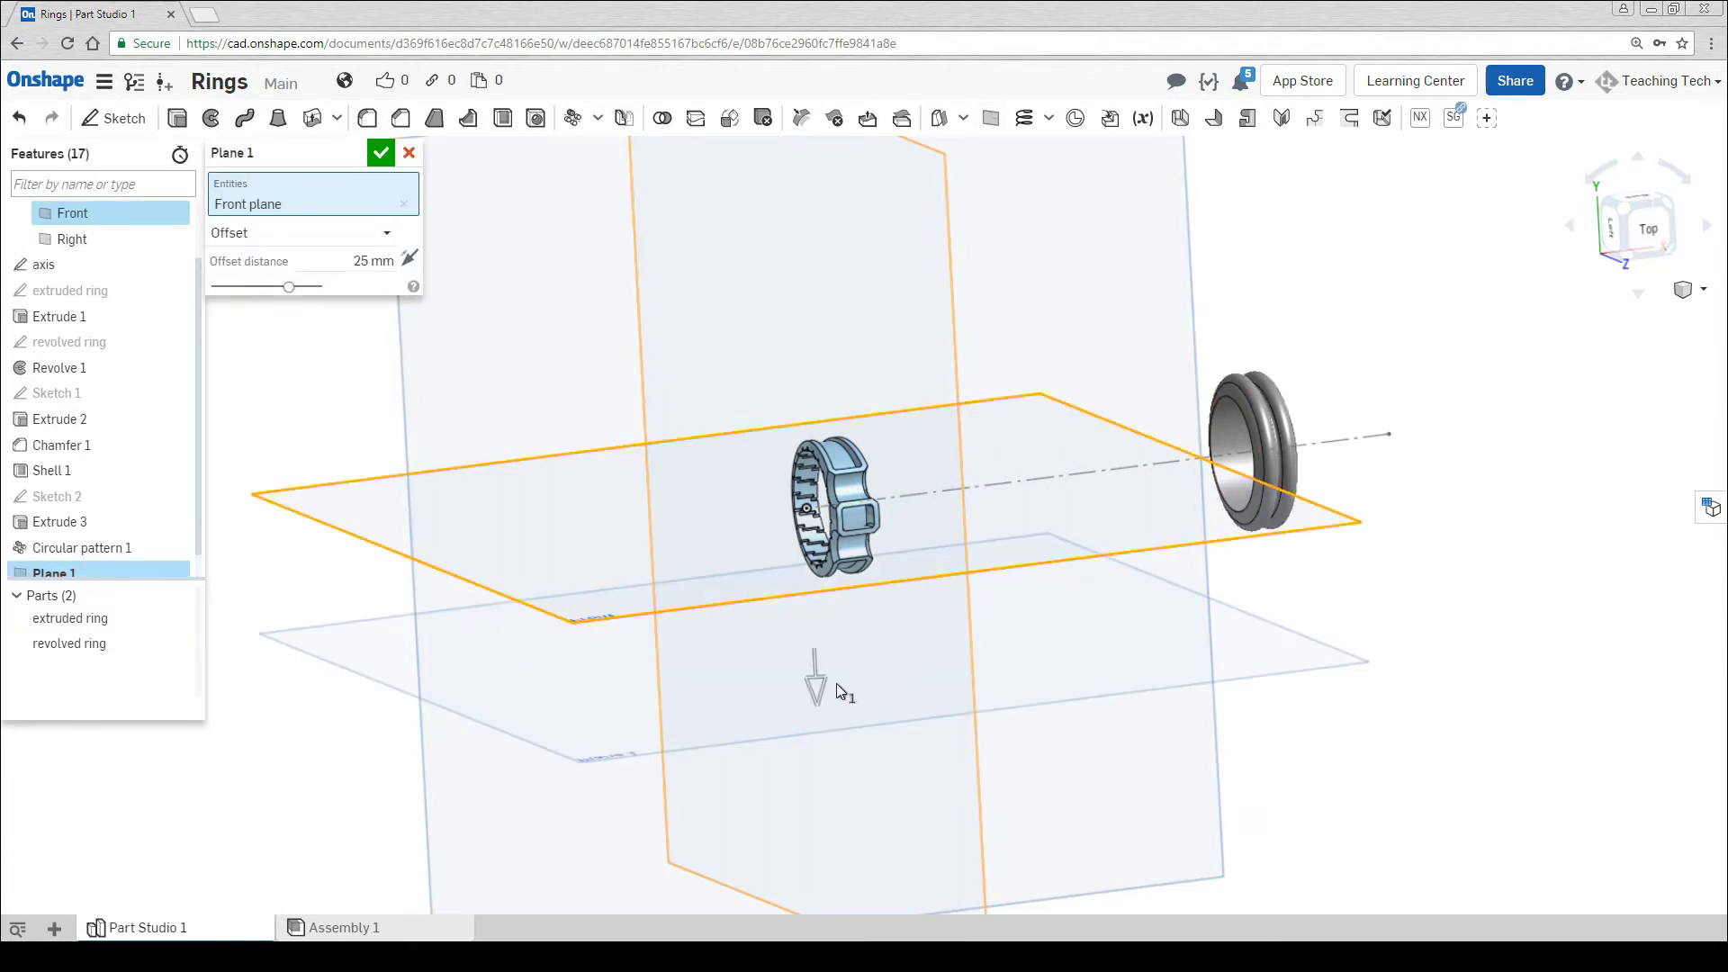
drag(819, 678, 823, 470)
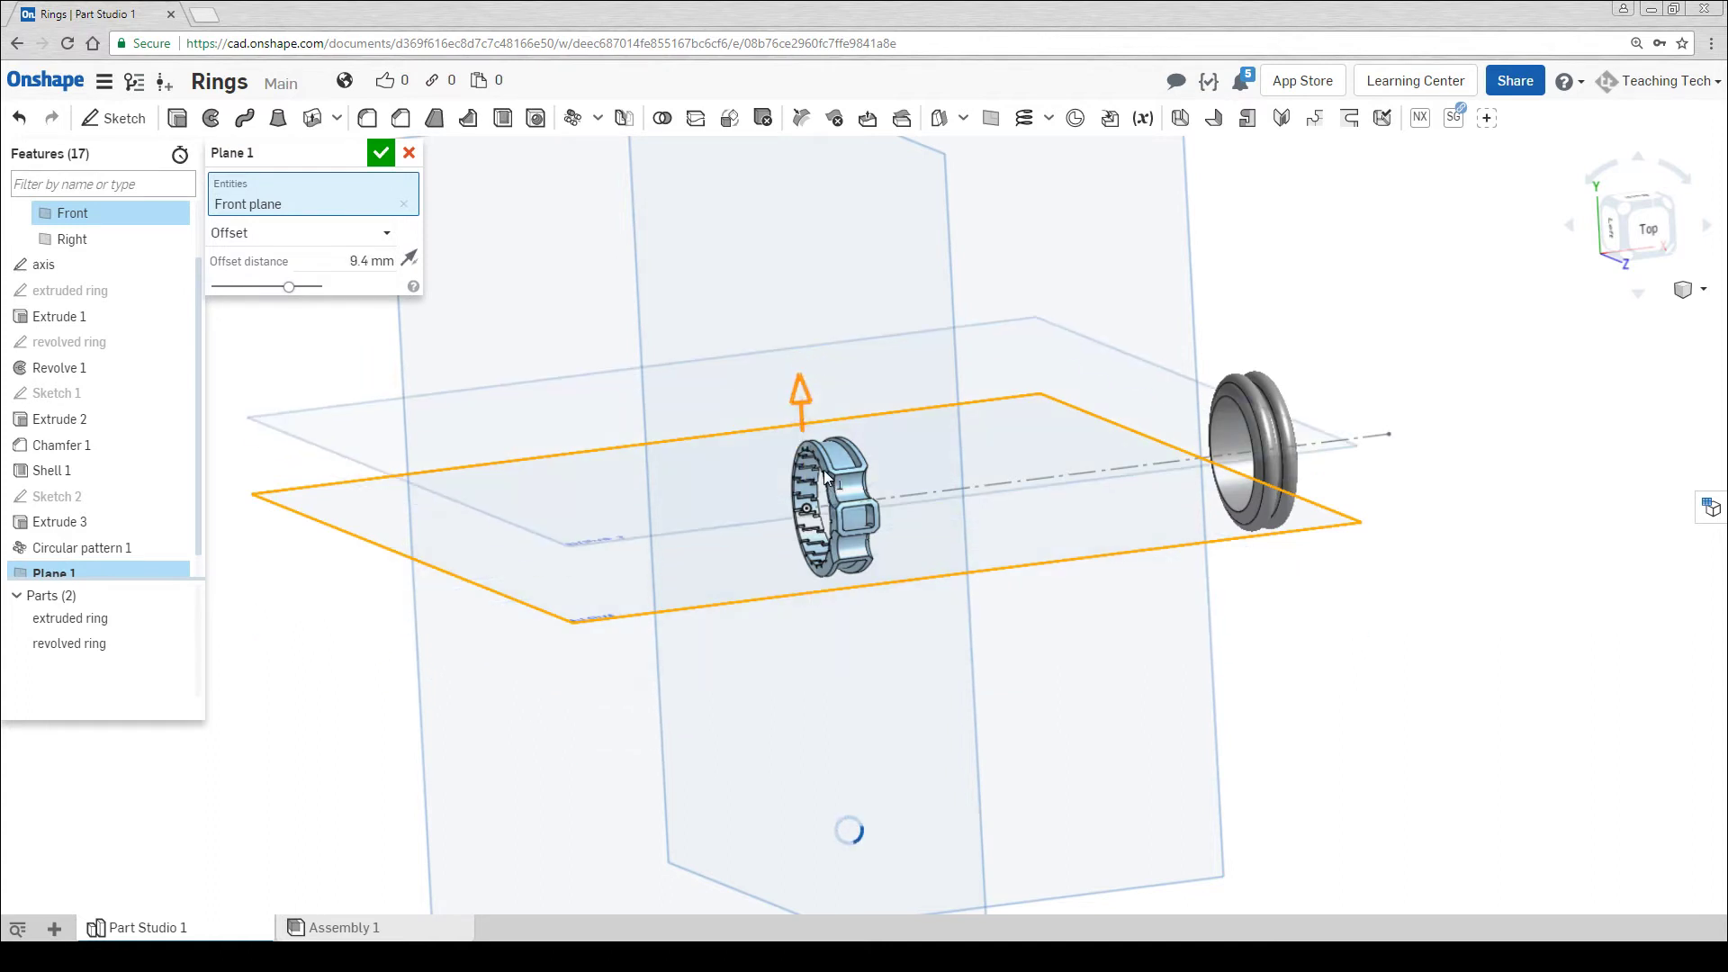
right_drag(1593, 369, 1472, 319)
click(1639, 235)
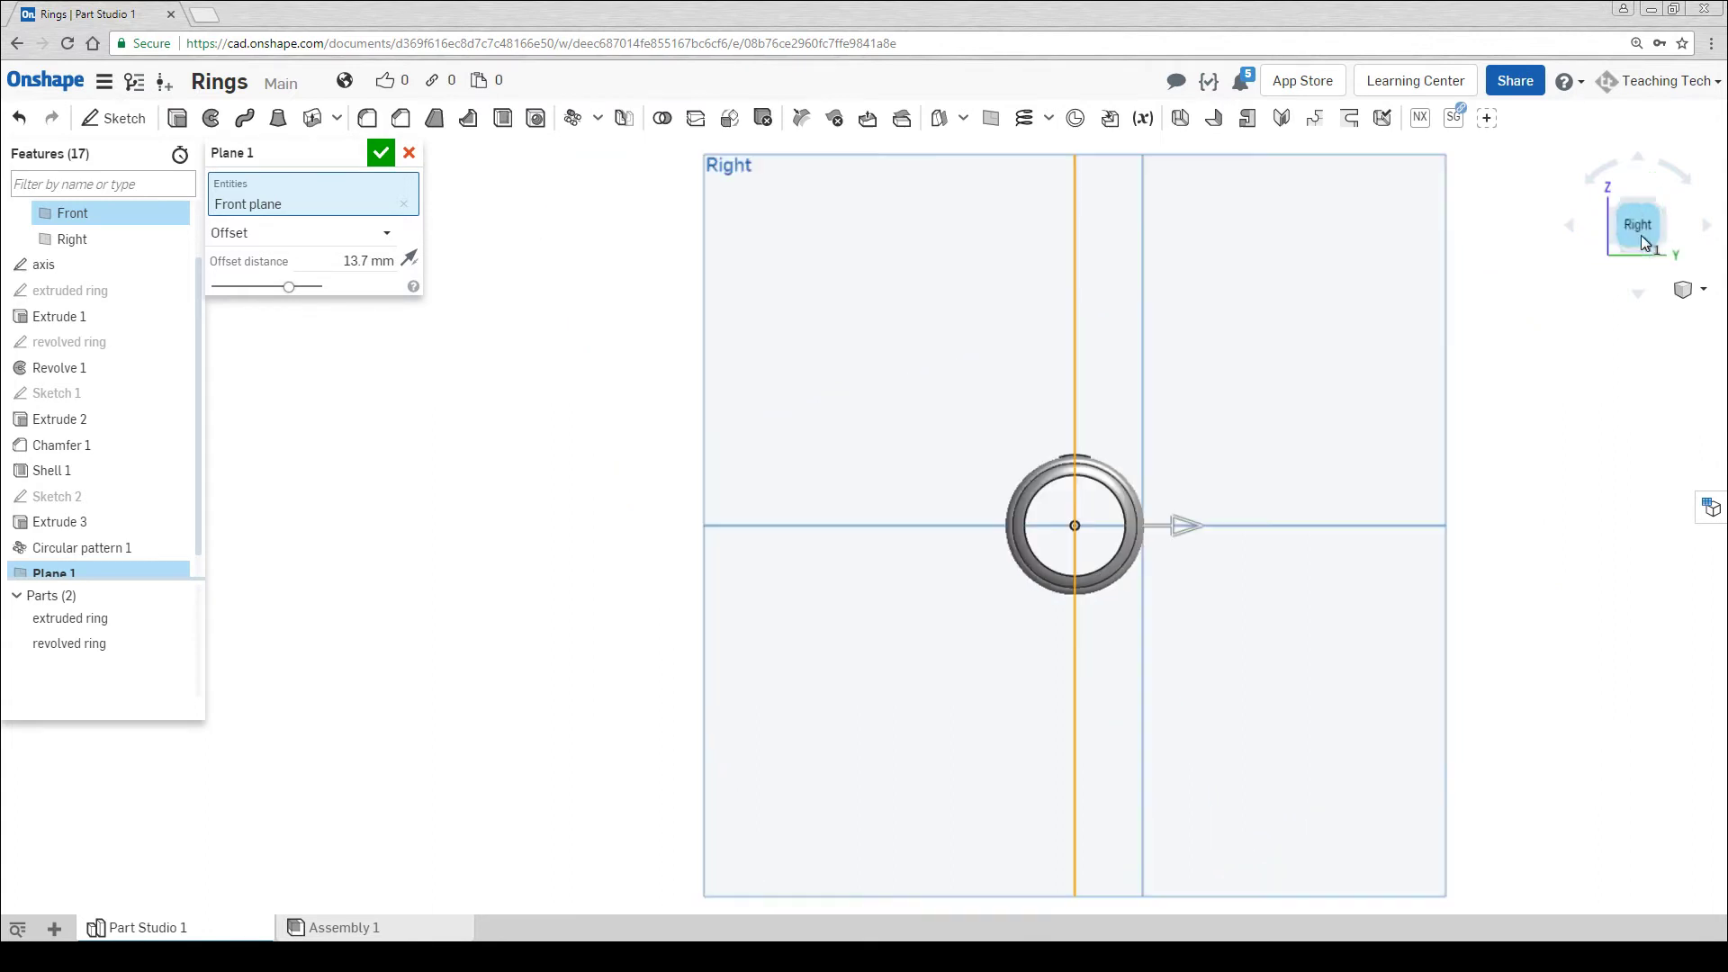
scroll(1206, 468, up, 5)
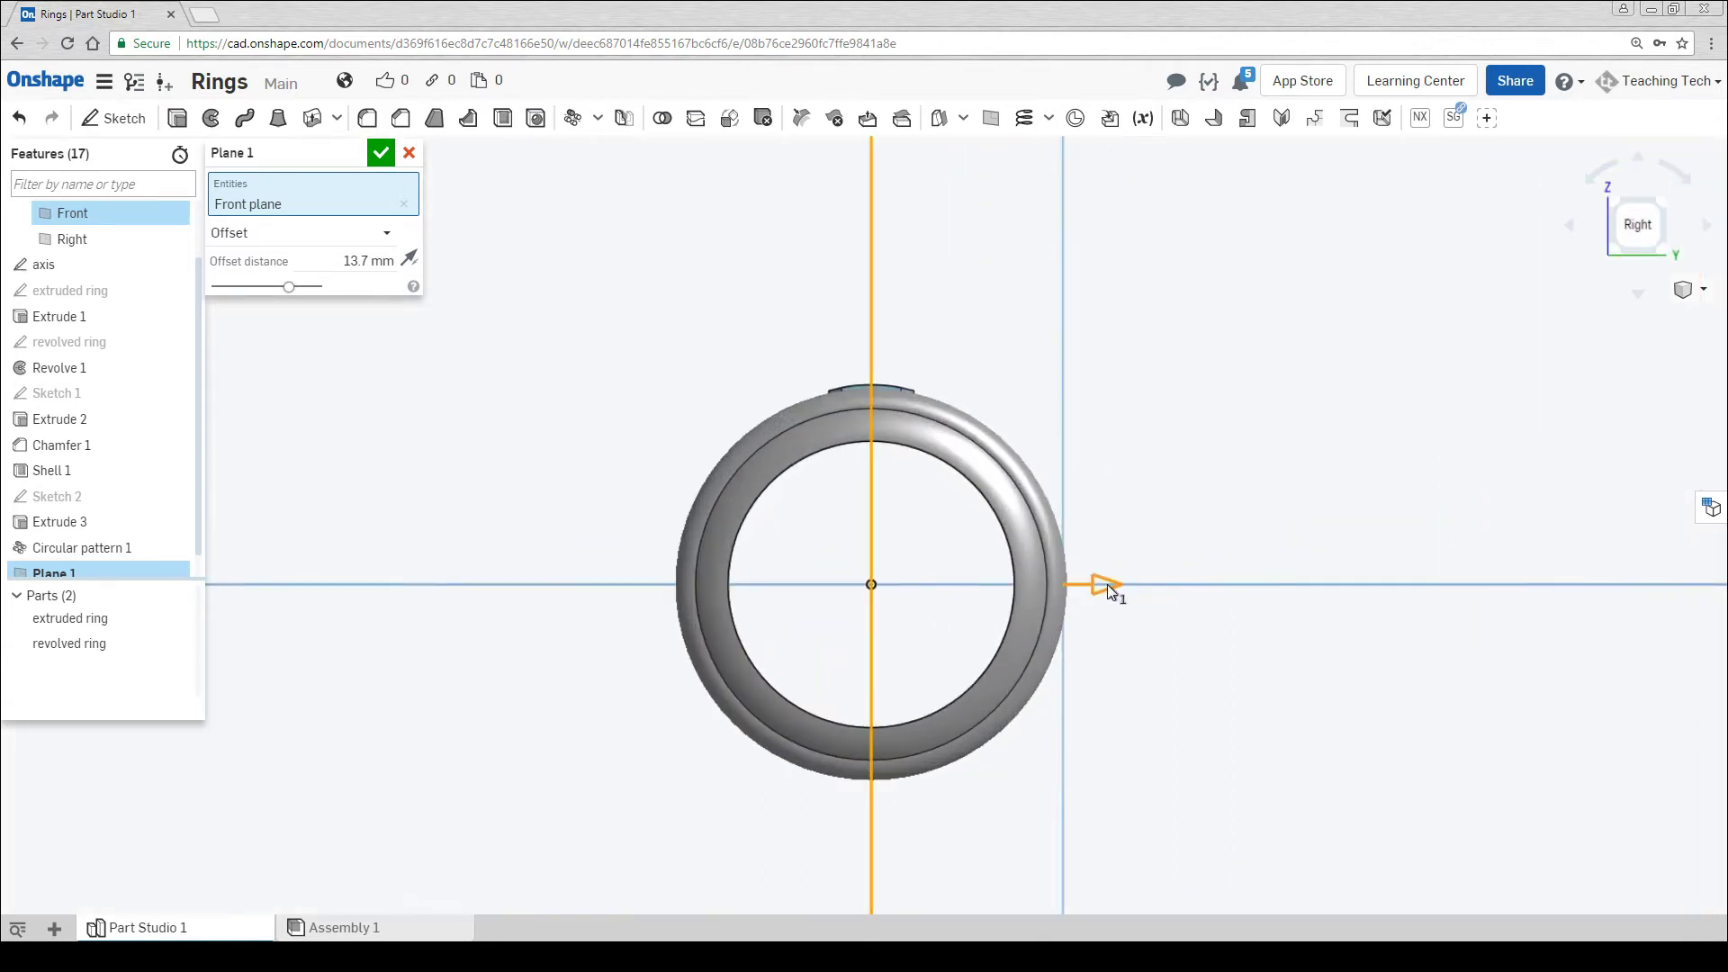
Adjust the plane's offset to 10.4 mm in the right view and confirm
drag(1107, 585, 1076, 589)
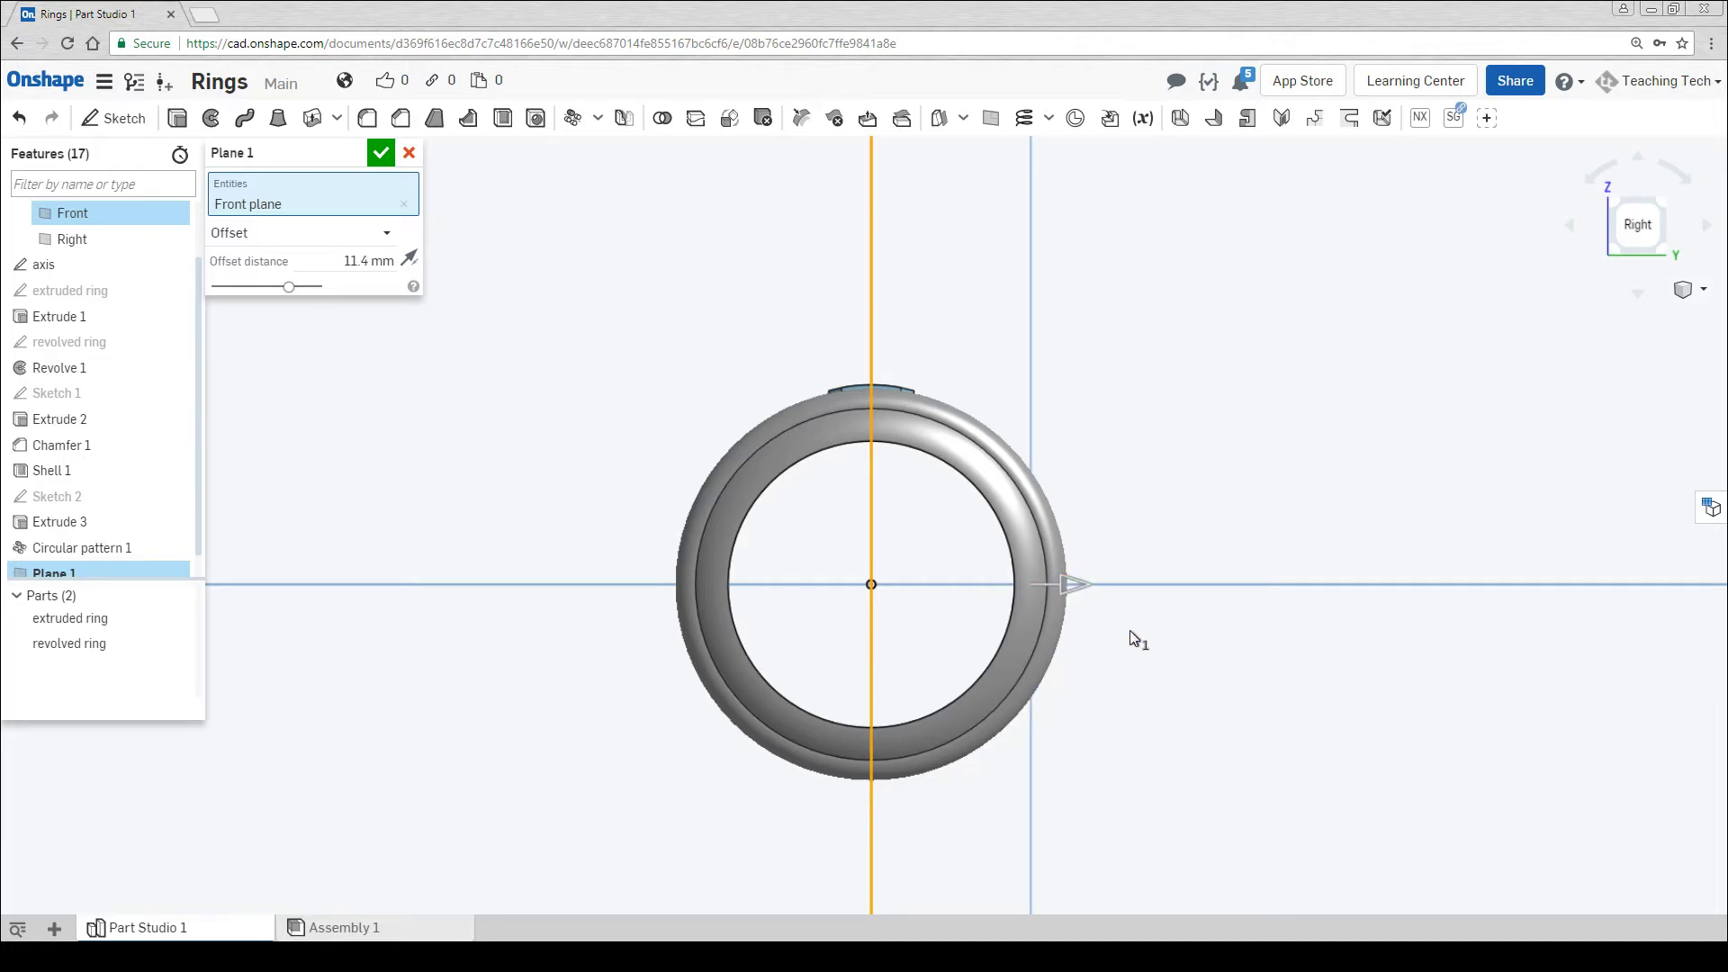
right_drag(1130, 630, 1117, 579)
key(shift+4)
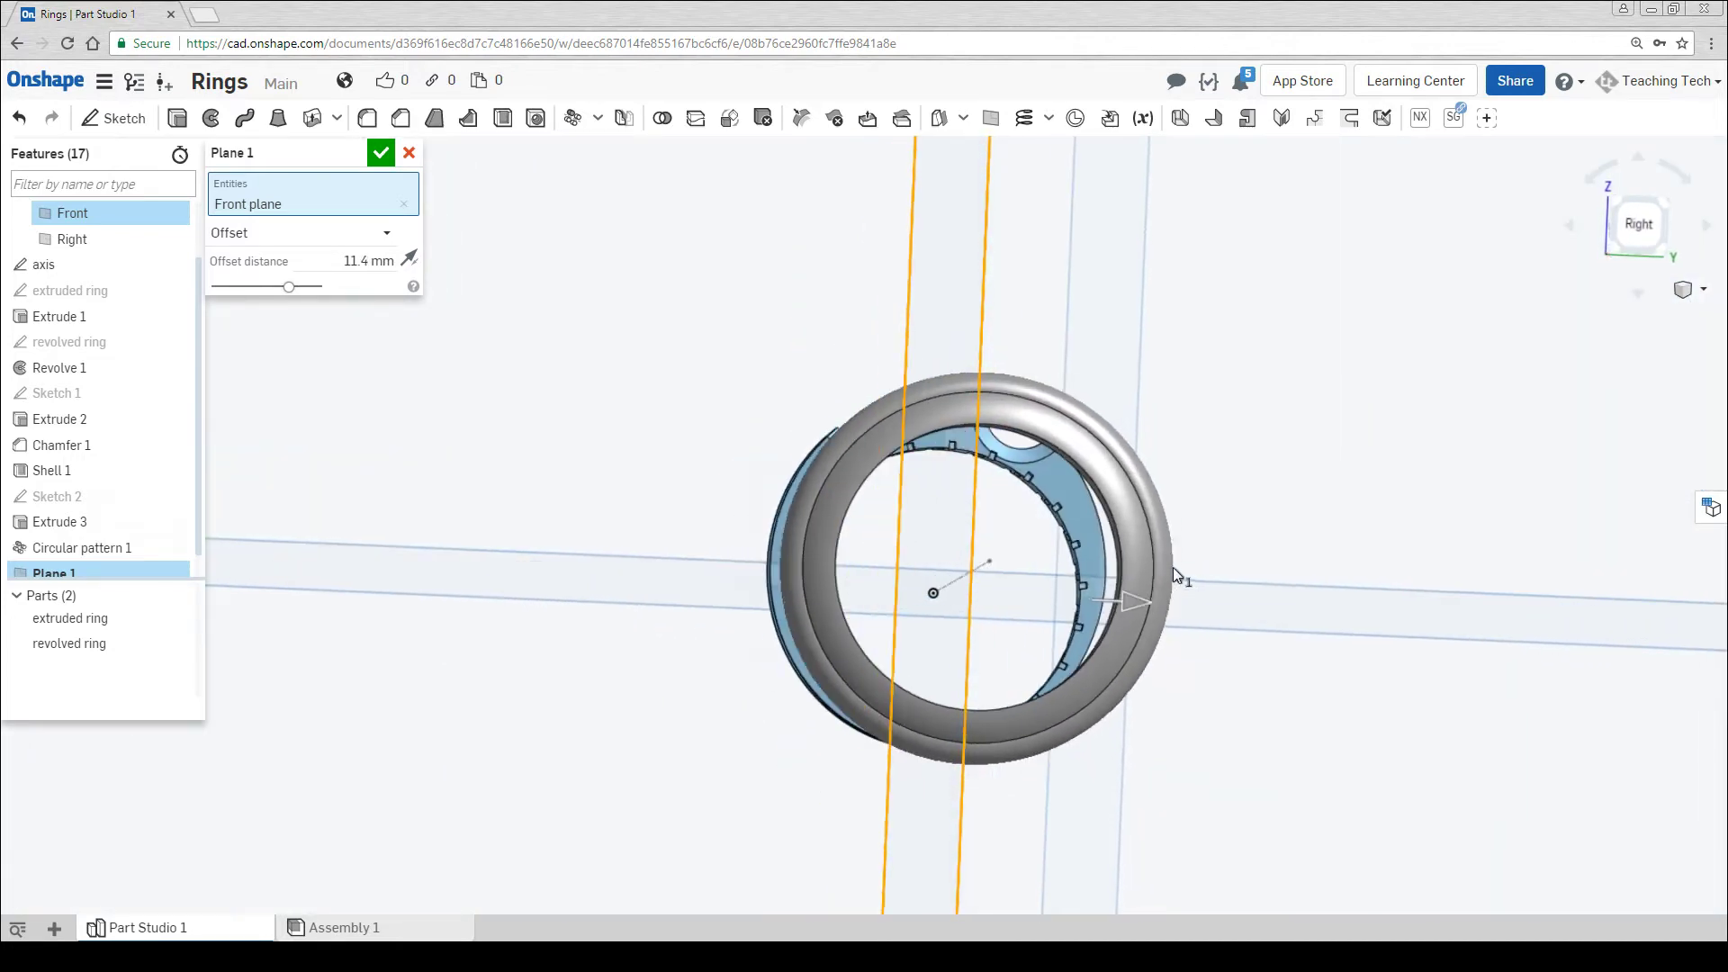
click(1634, 226)
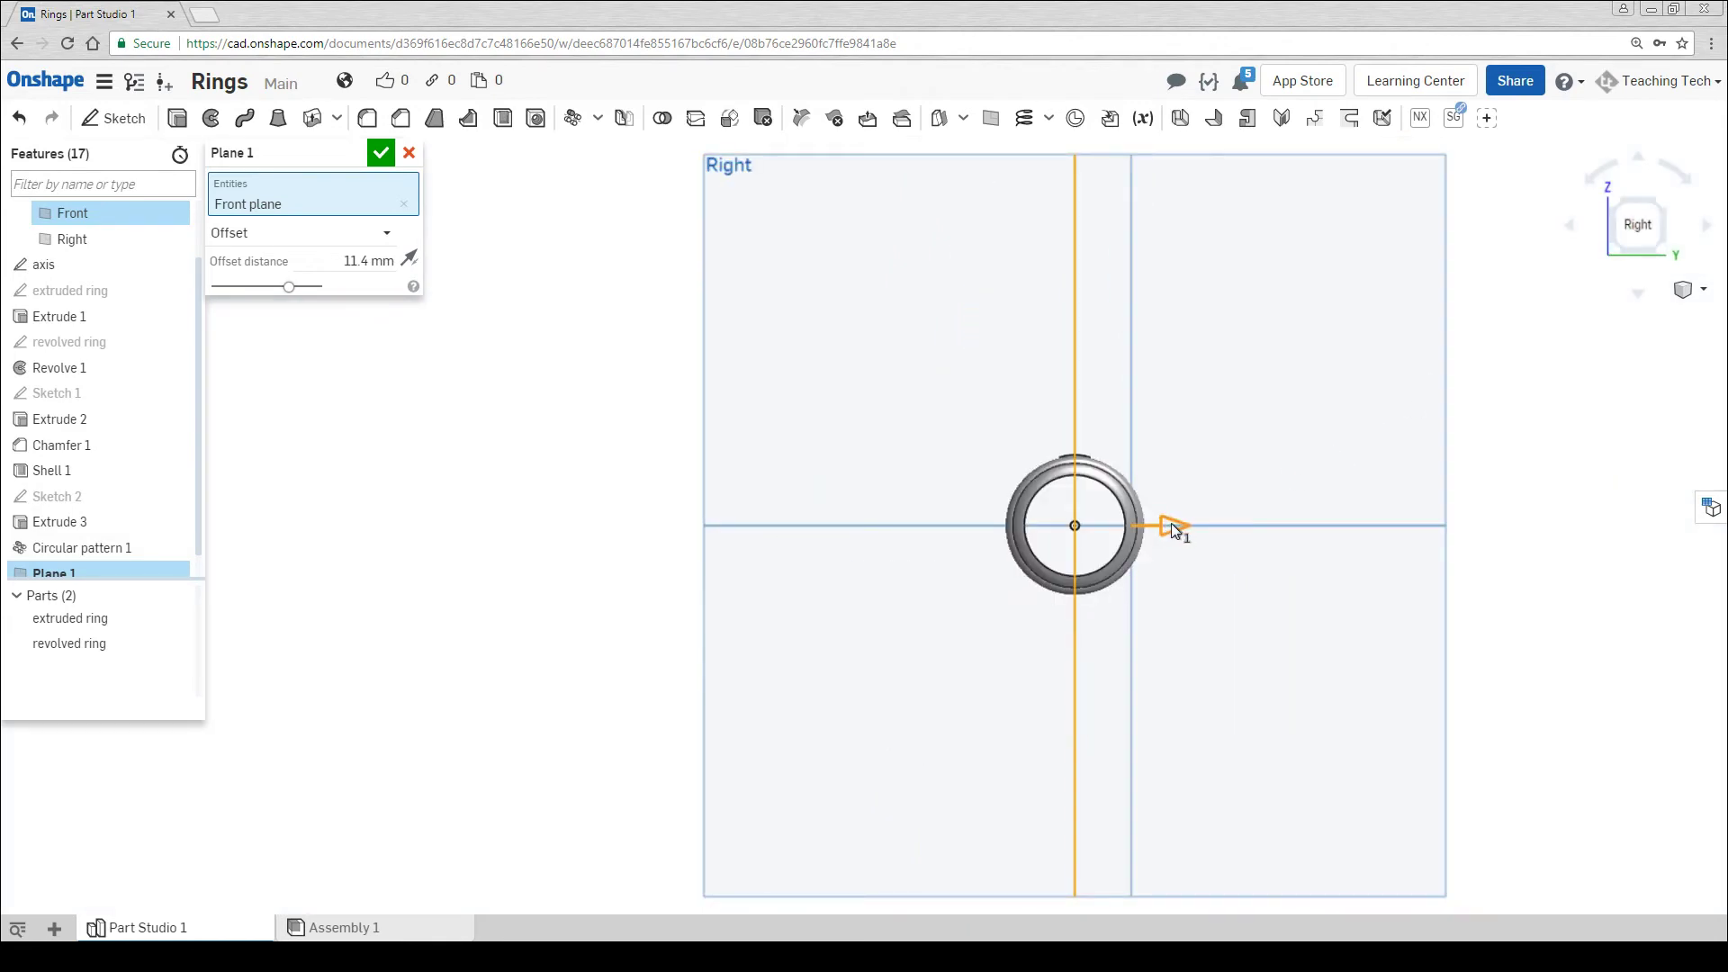
drag(1170, 522, 1166, 522)
scroll(1161, 522, up, 2)
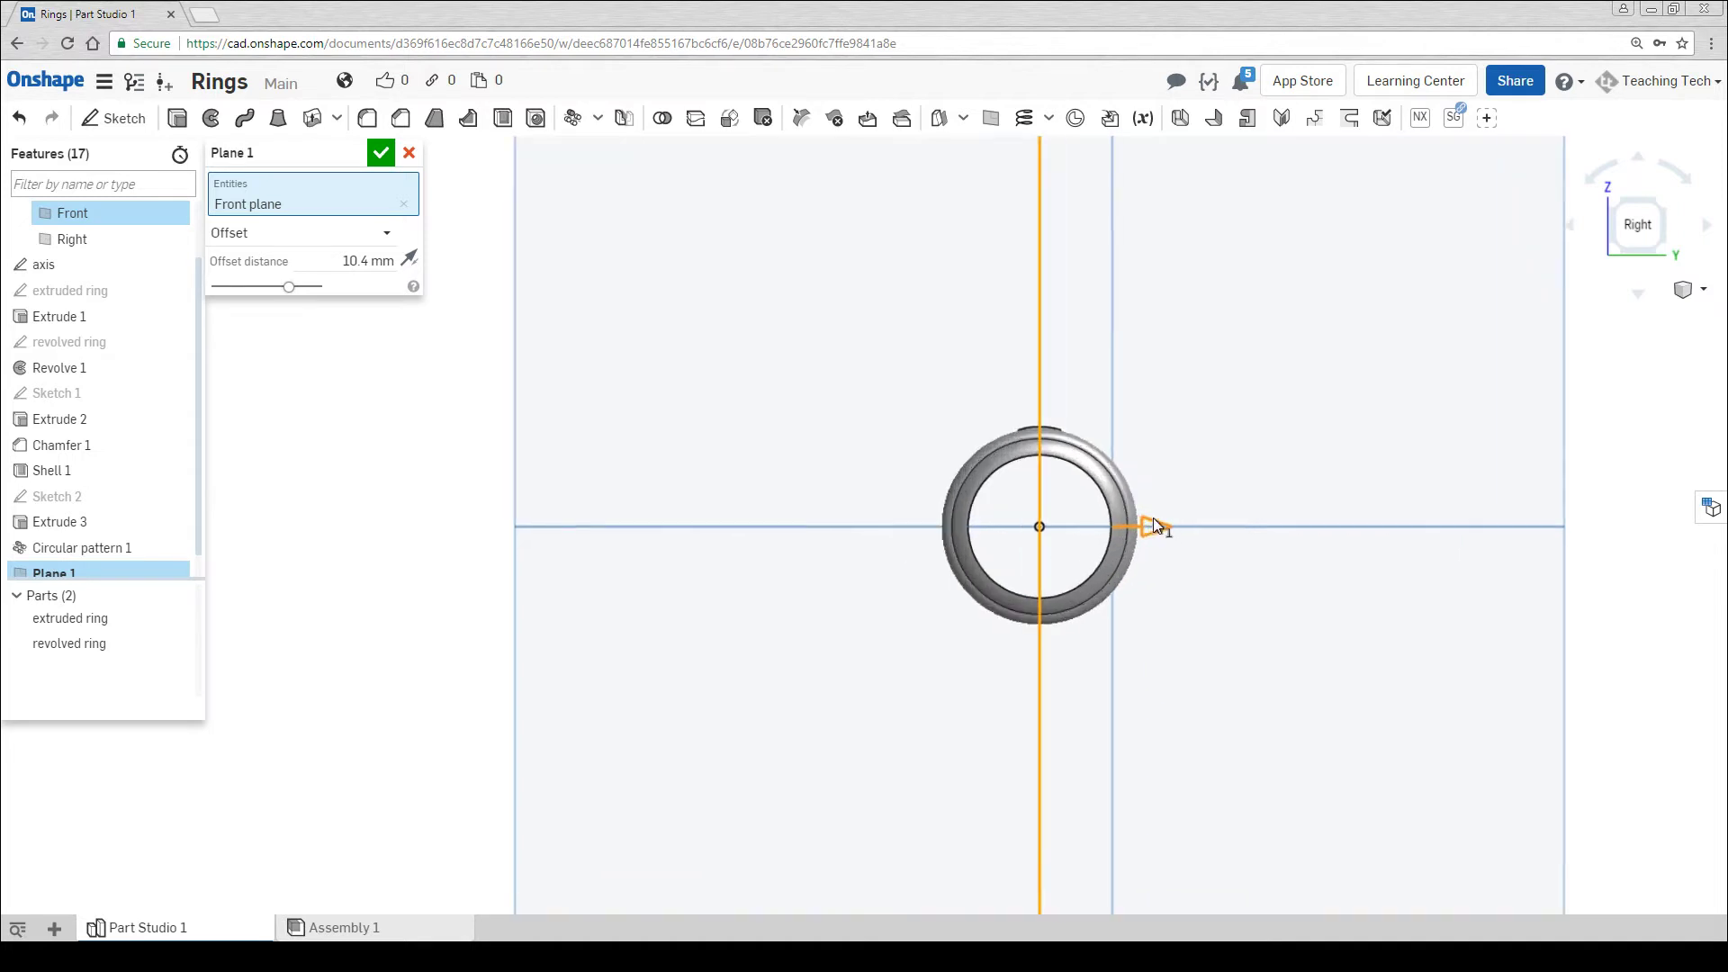
scroll(1154, 526, up, 3)
key(Left)
key(Left)
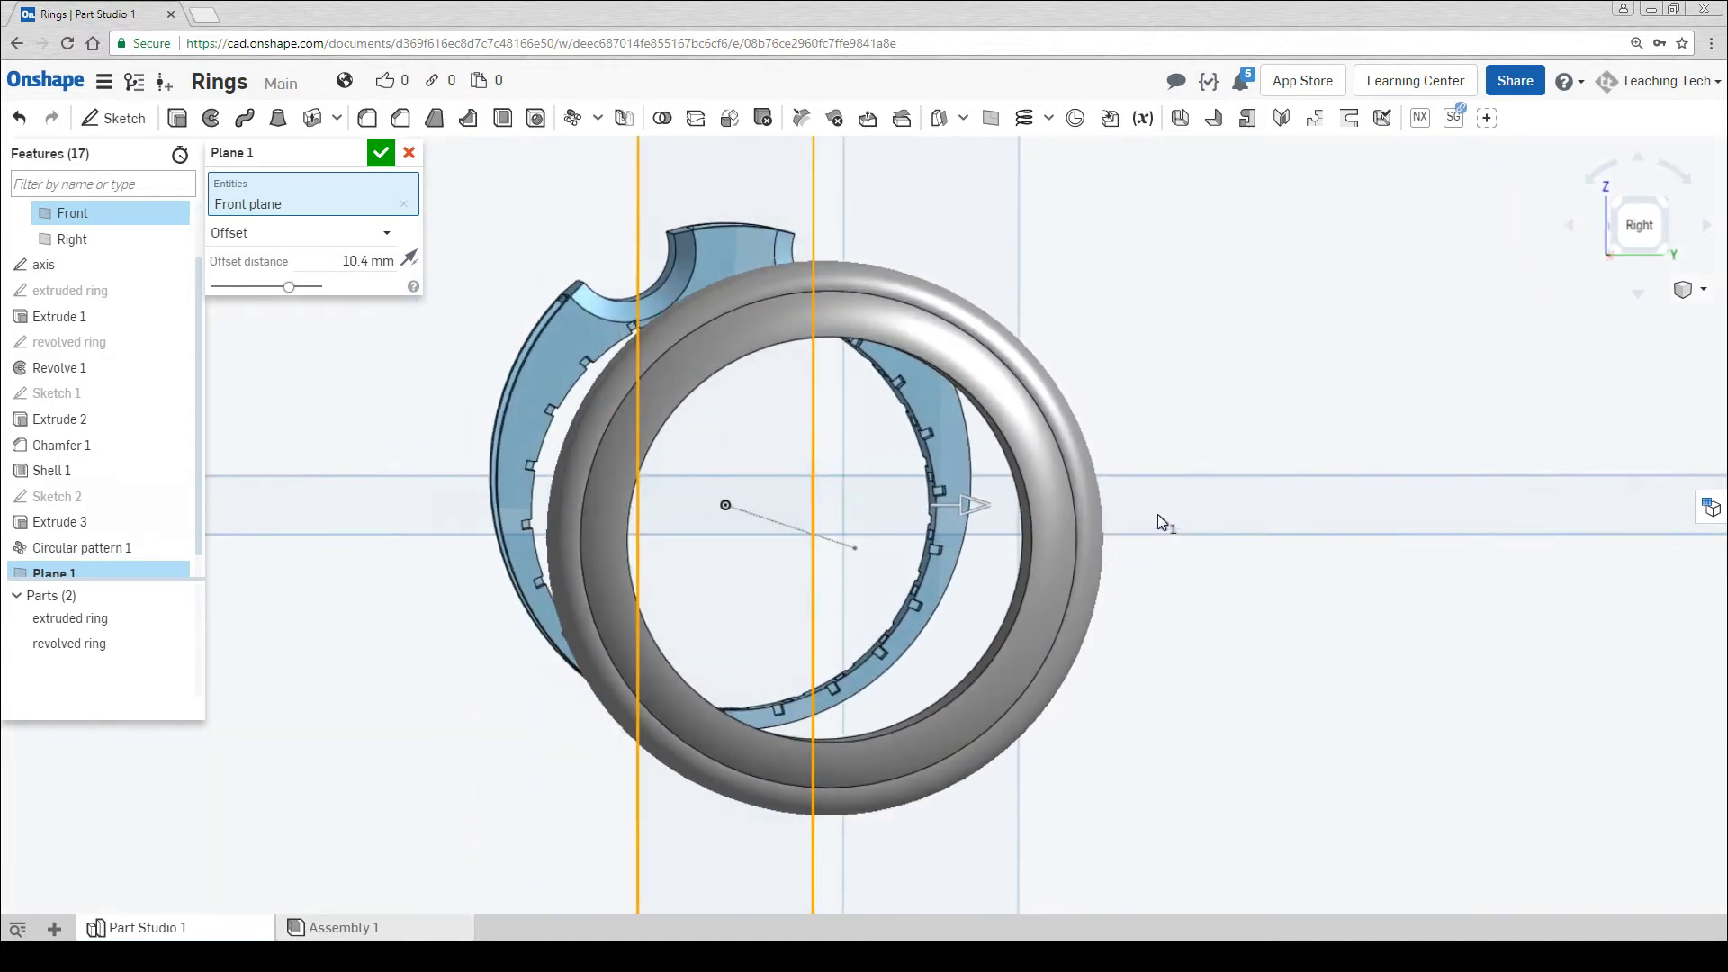
click(384, 154)
key(shift+7)
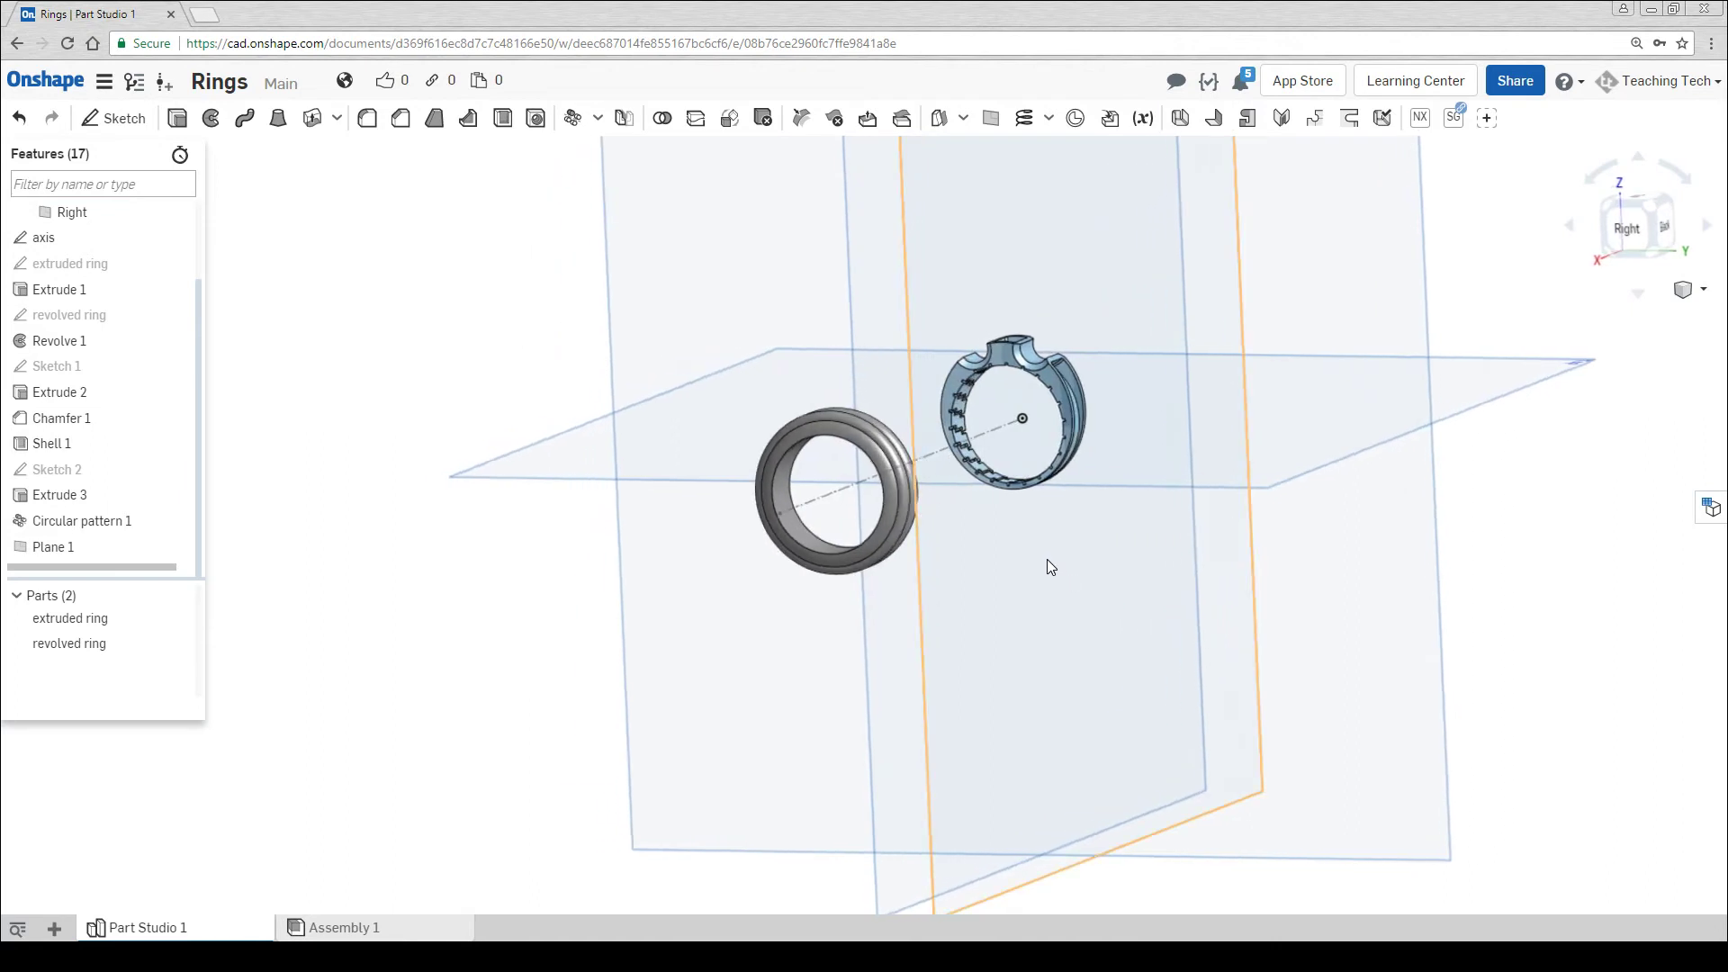
Hide the planes and start a sketch on Plane 1, viewed normal
key(p)
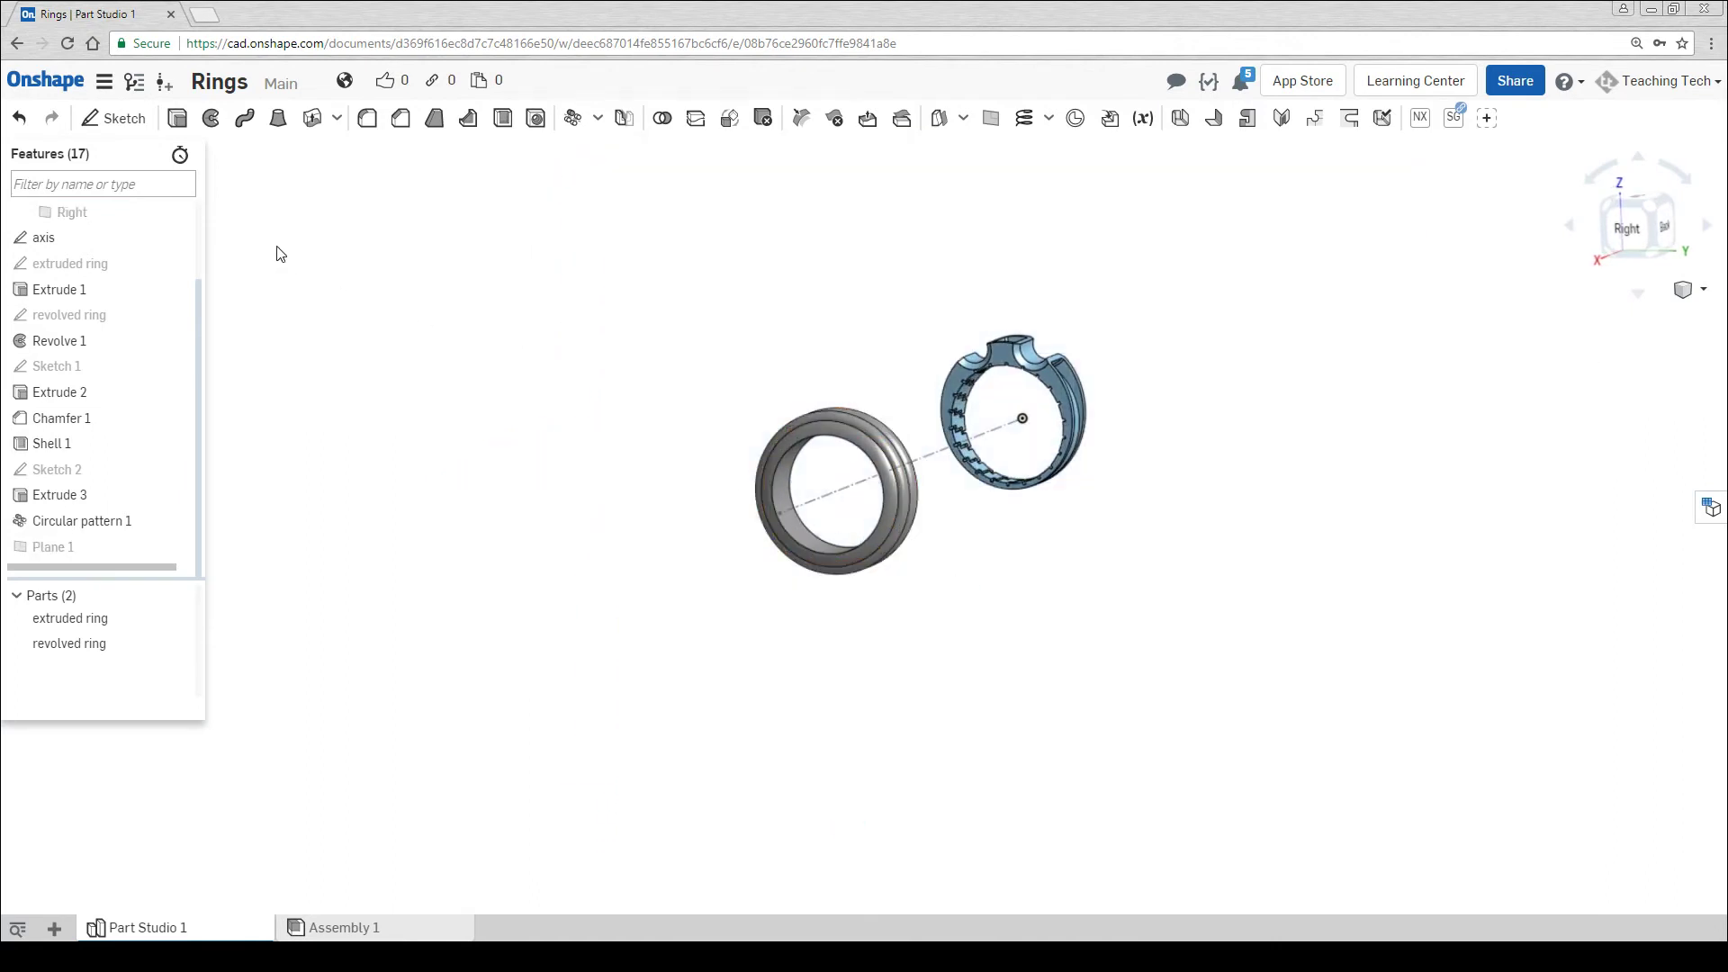
click(130, 131)
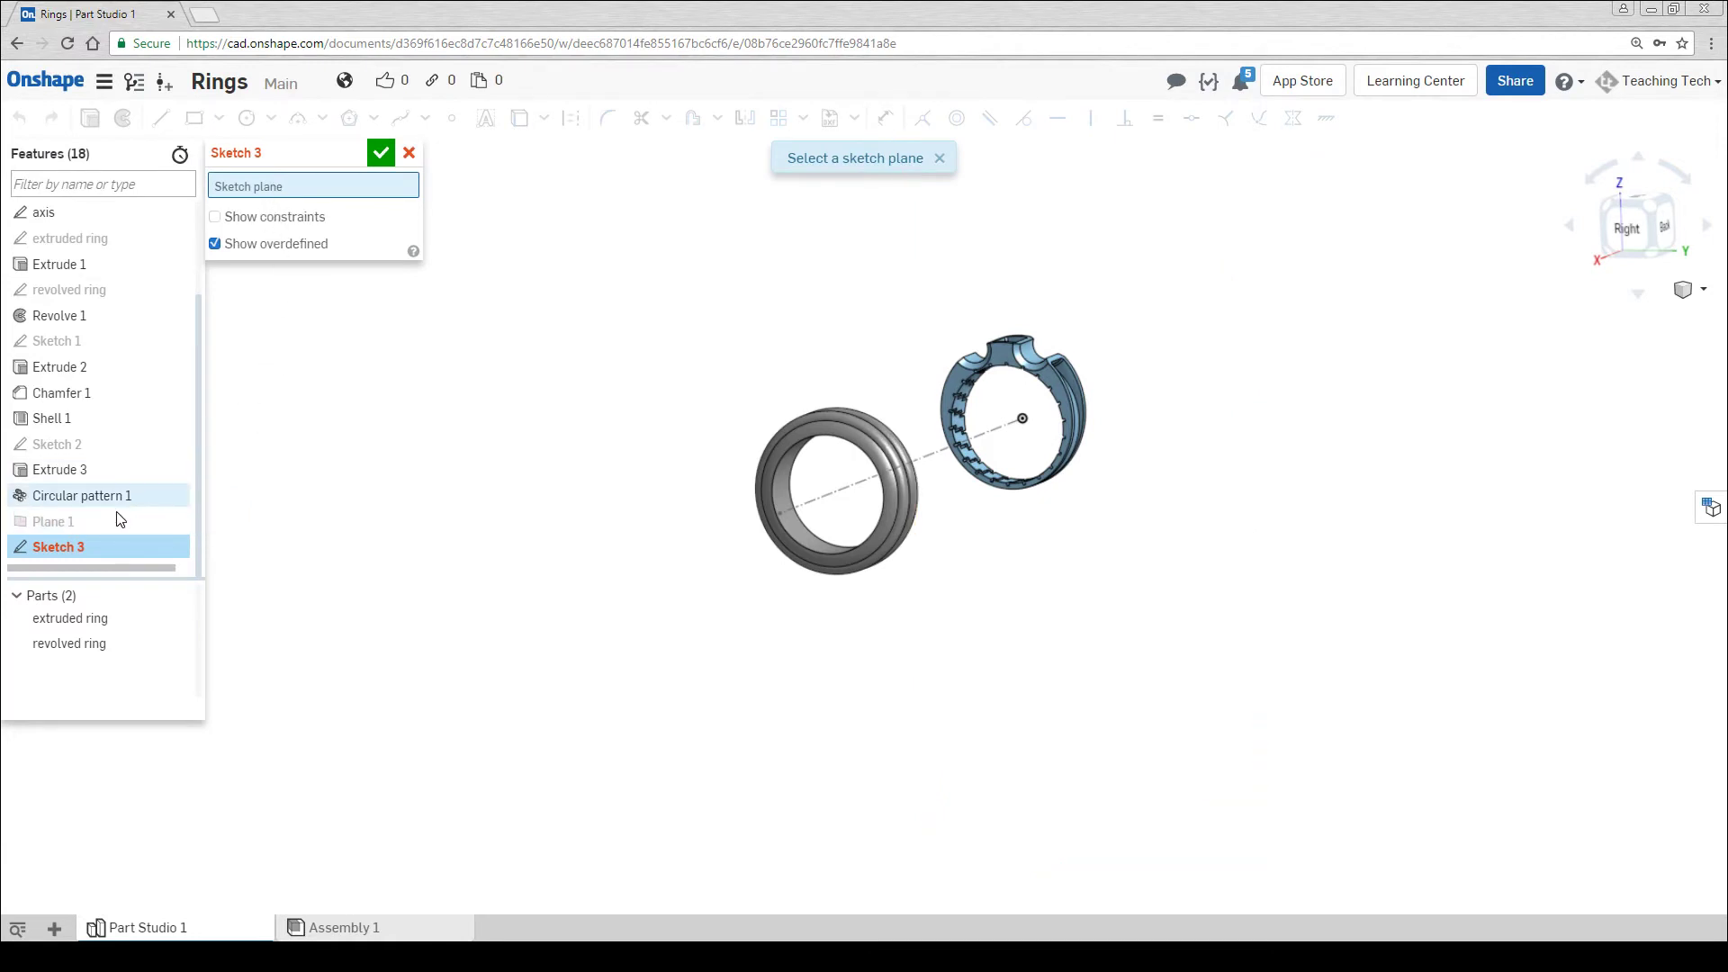
click(83, 522)
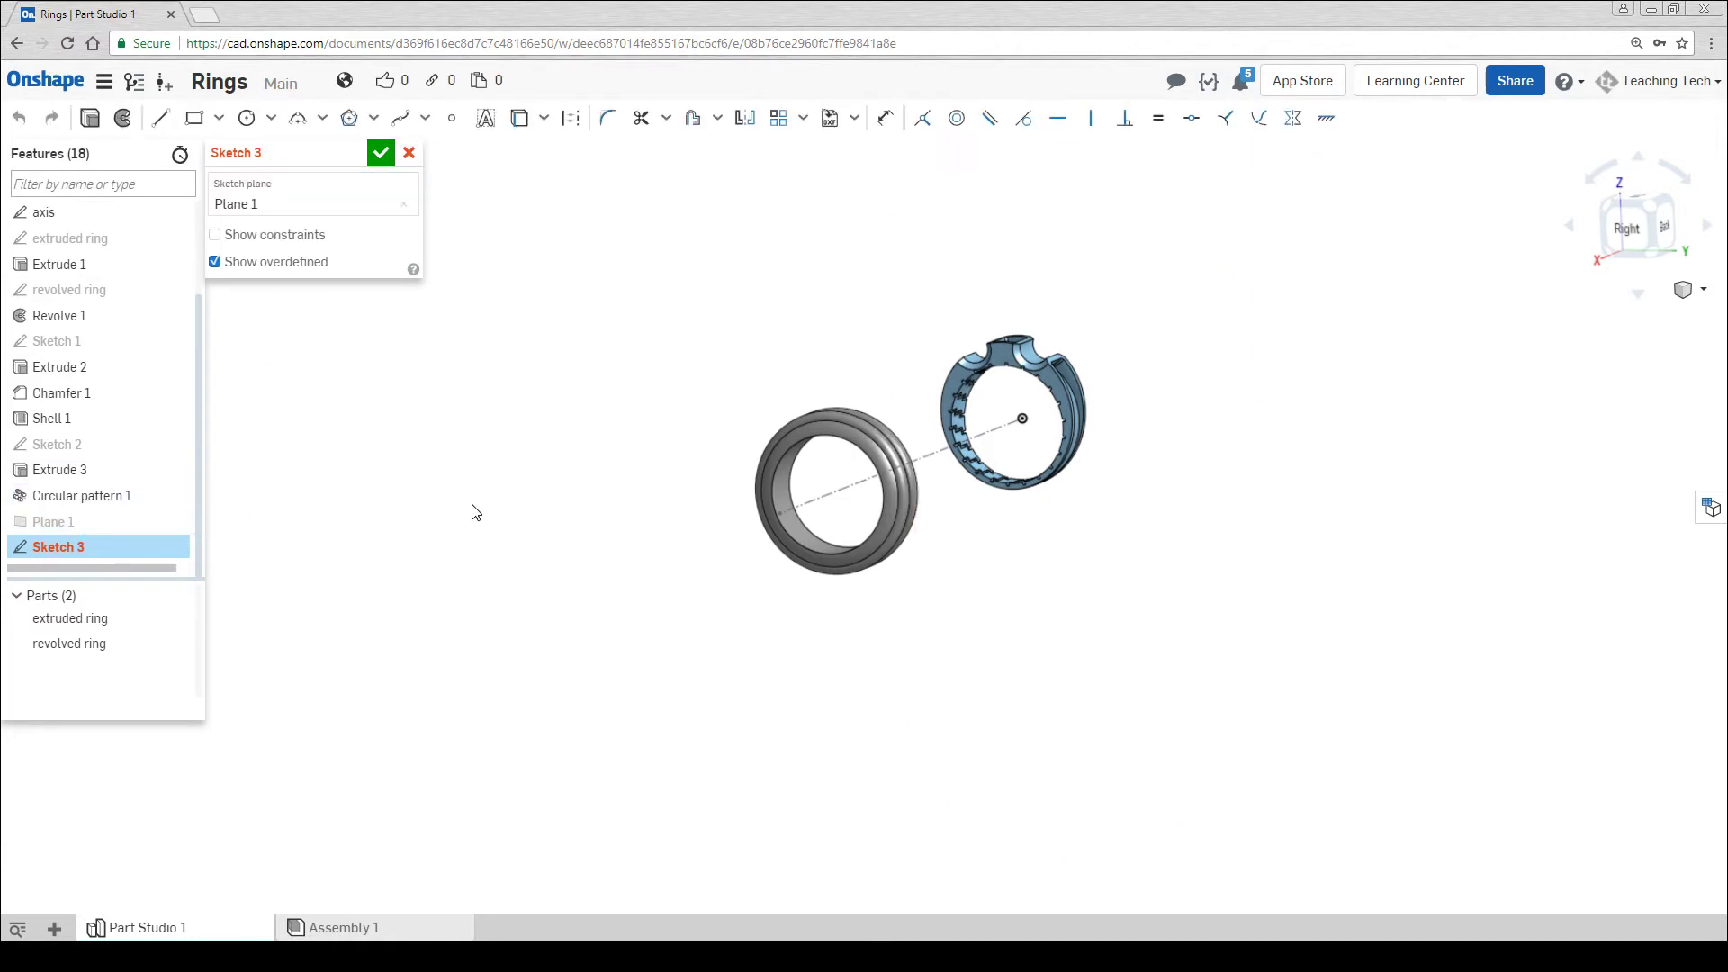
right_drag(1110, 447, 969, 494)
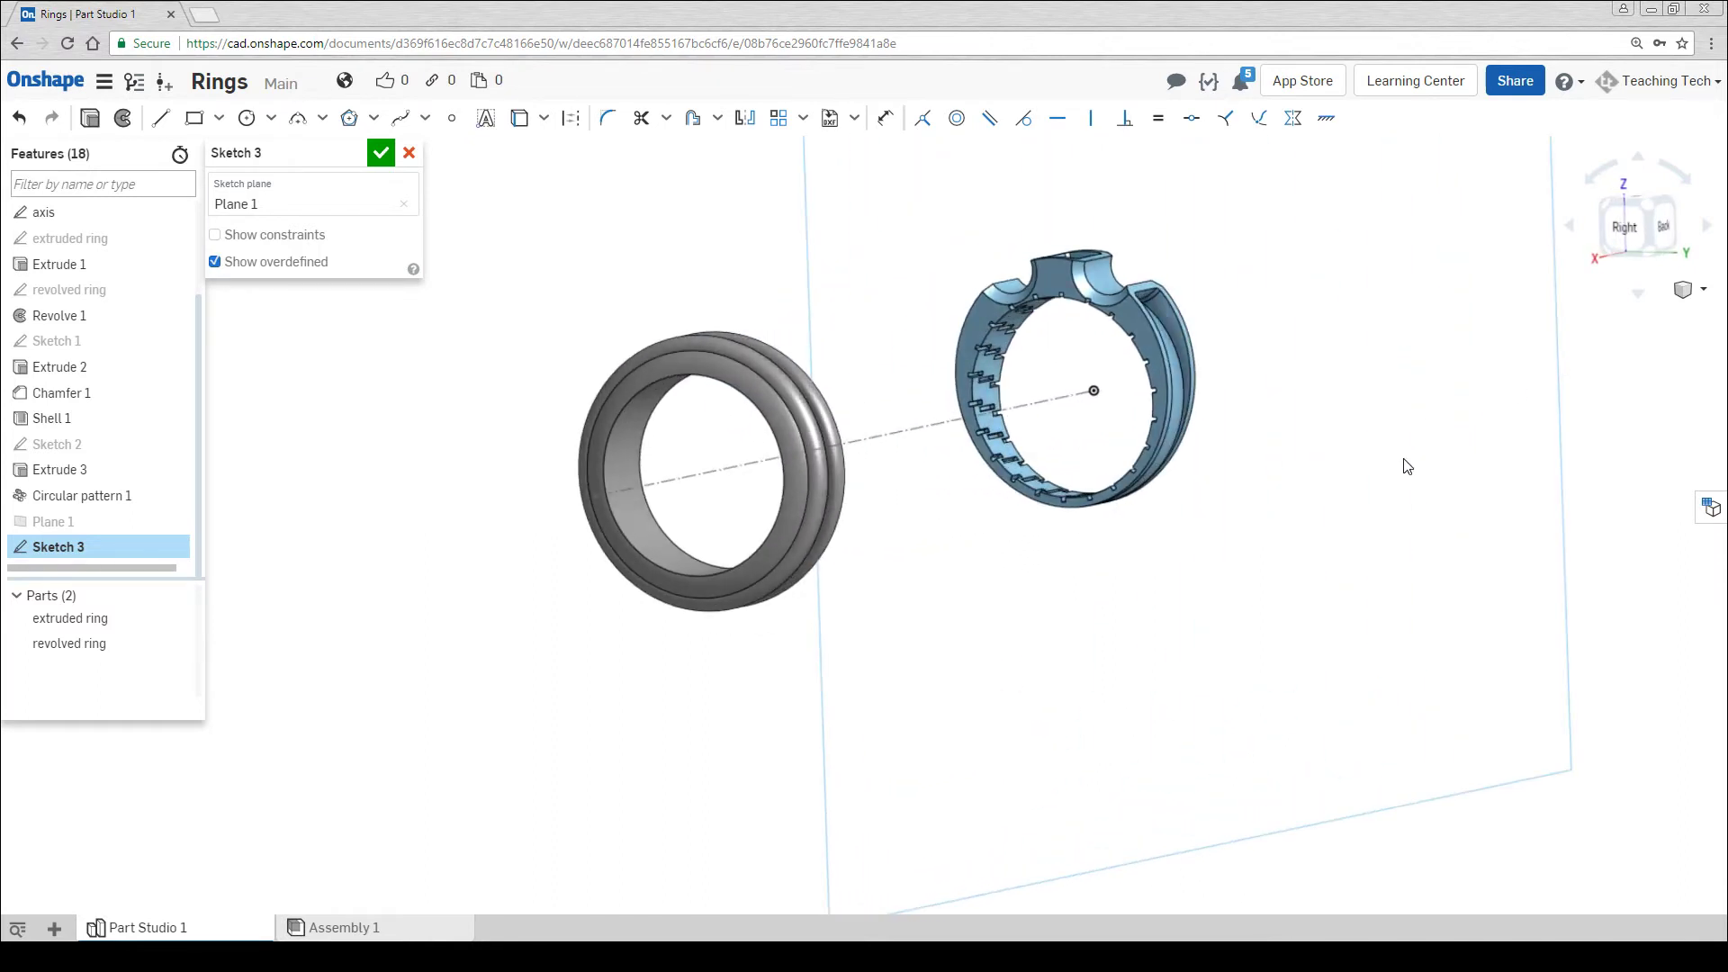
key(n)
scroll(540, 425, up, 5)
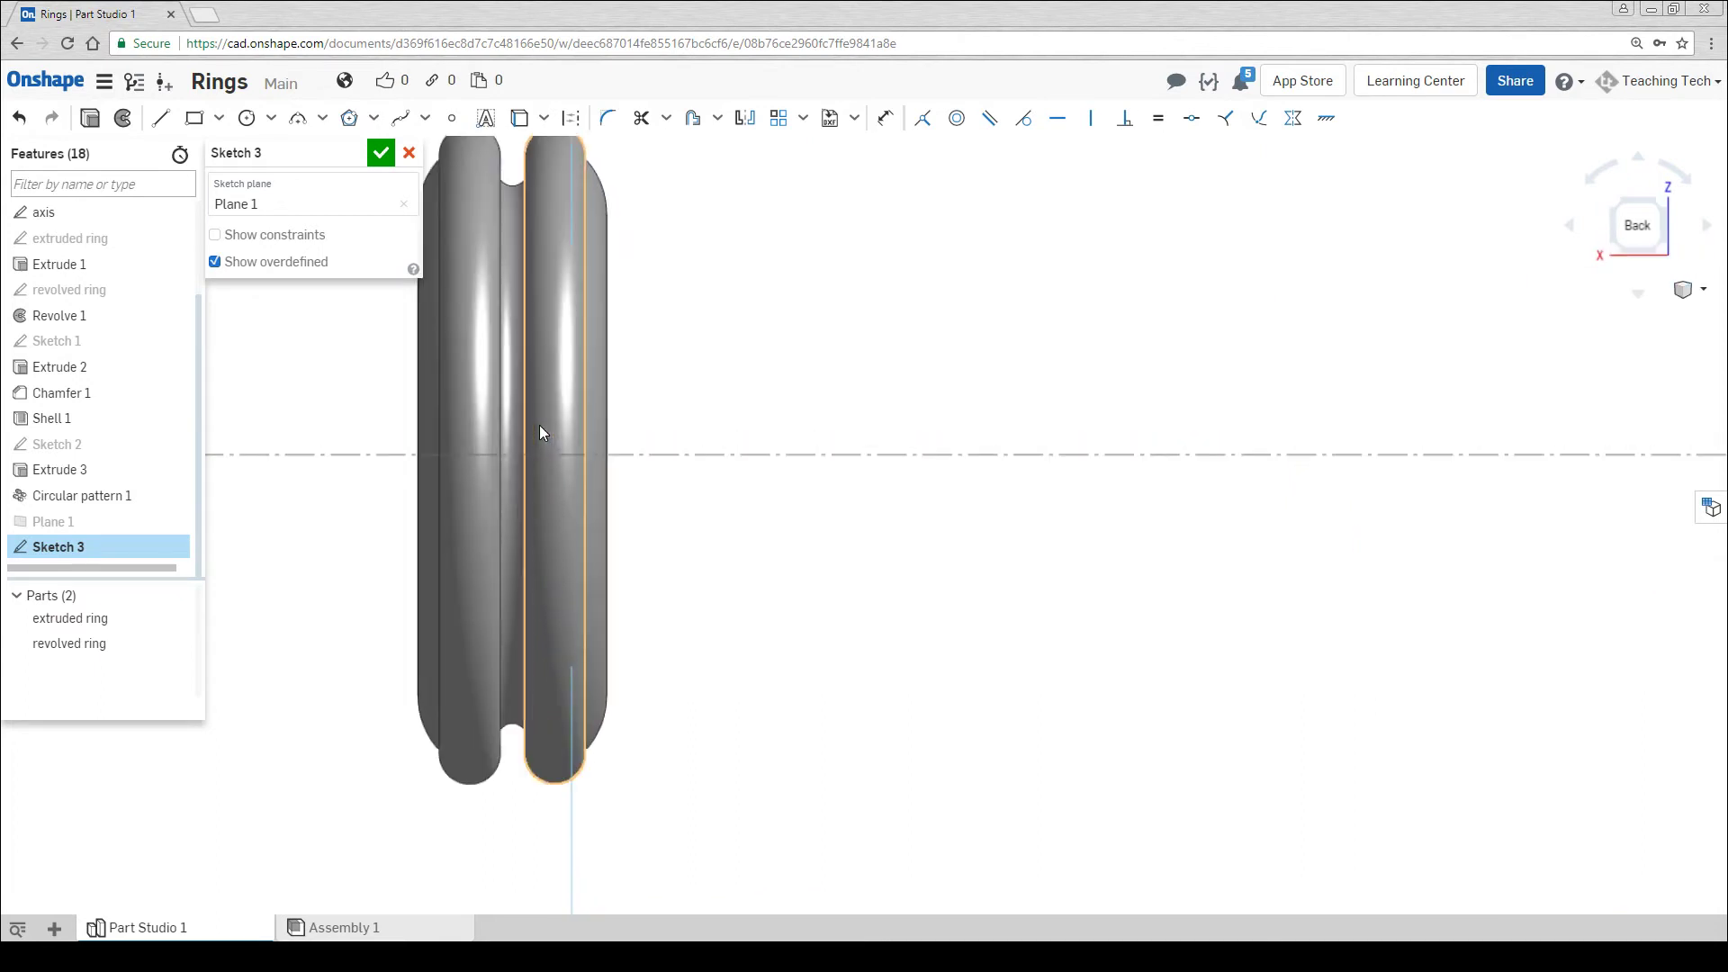
Draw a closed four-line diamond starting on the ring's axis
click(162, 120)
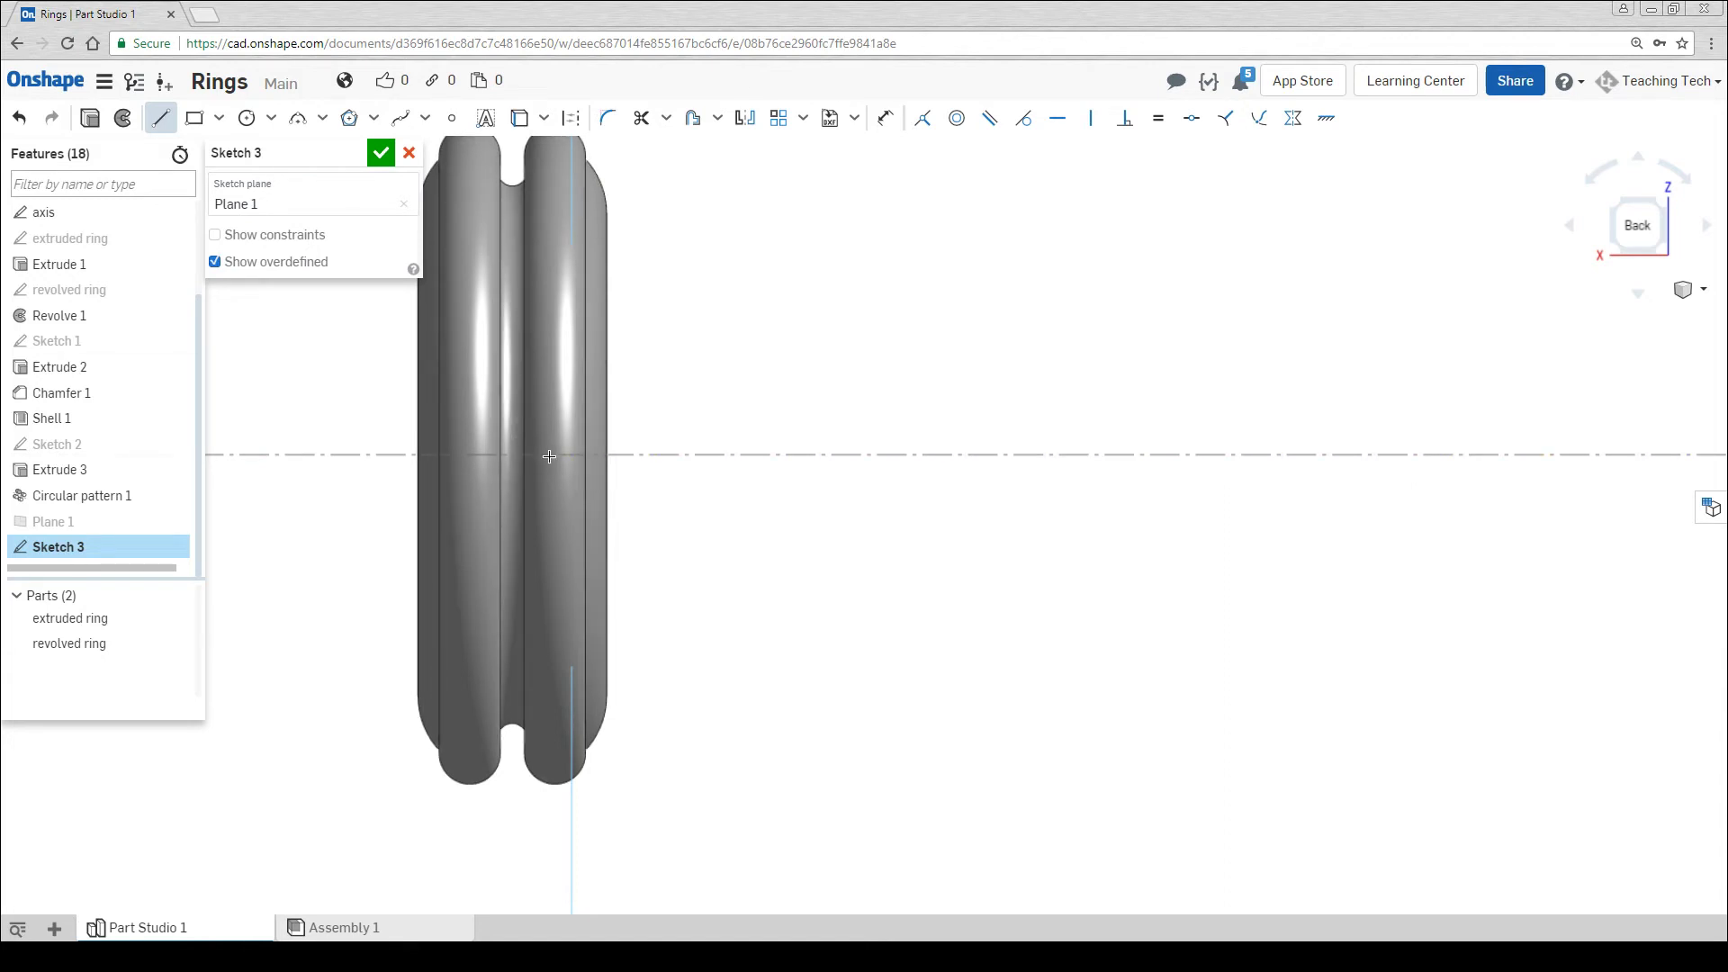
click(492, 456)
click(513, 489)
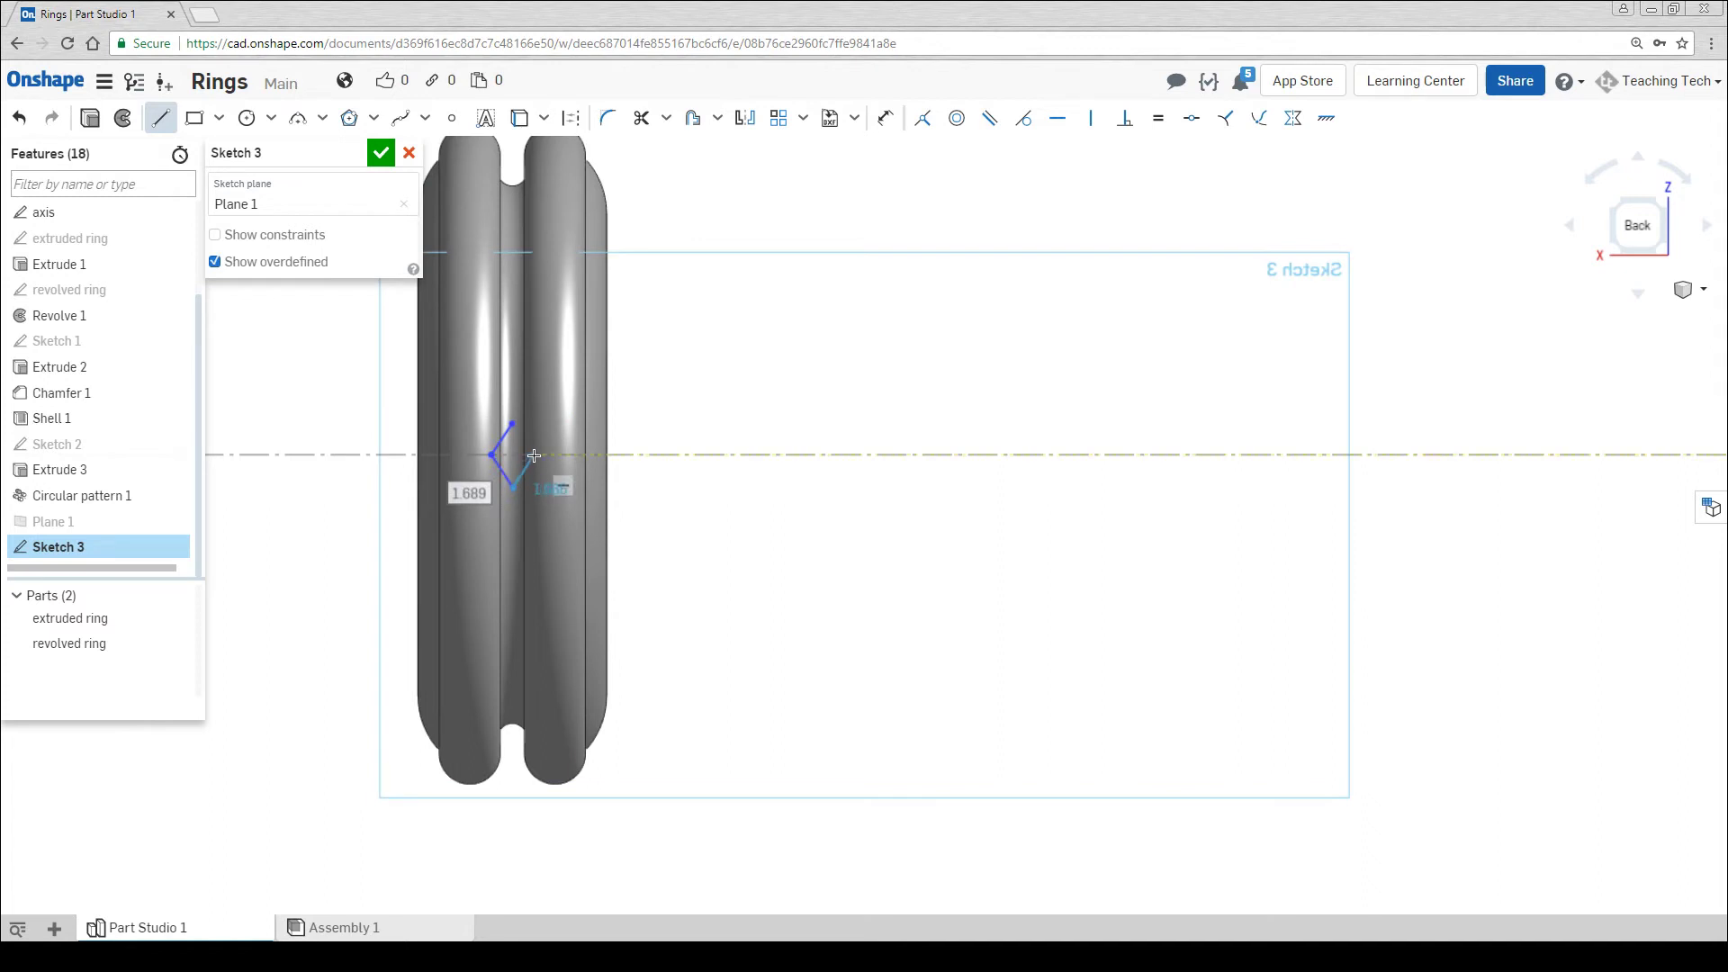
click(535, 455)
click(512, 423)
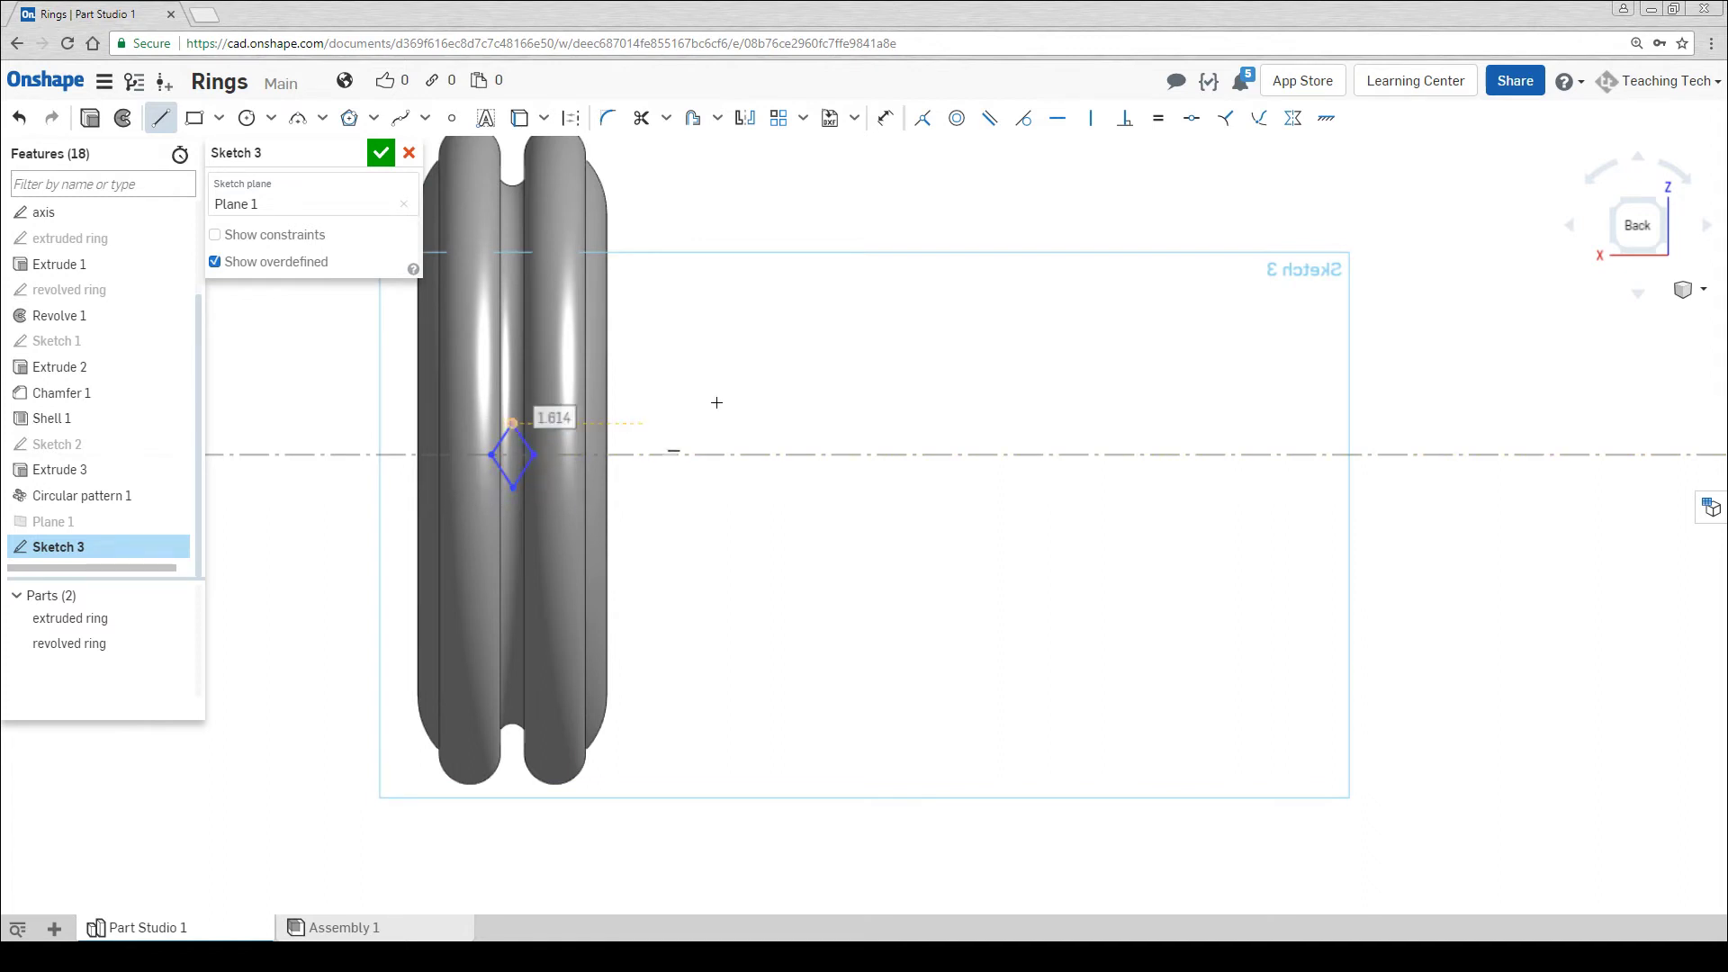
key(Escape)
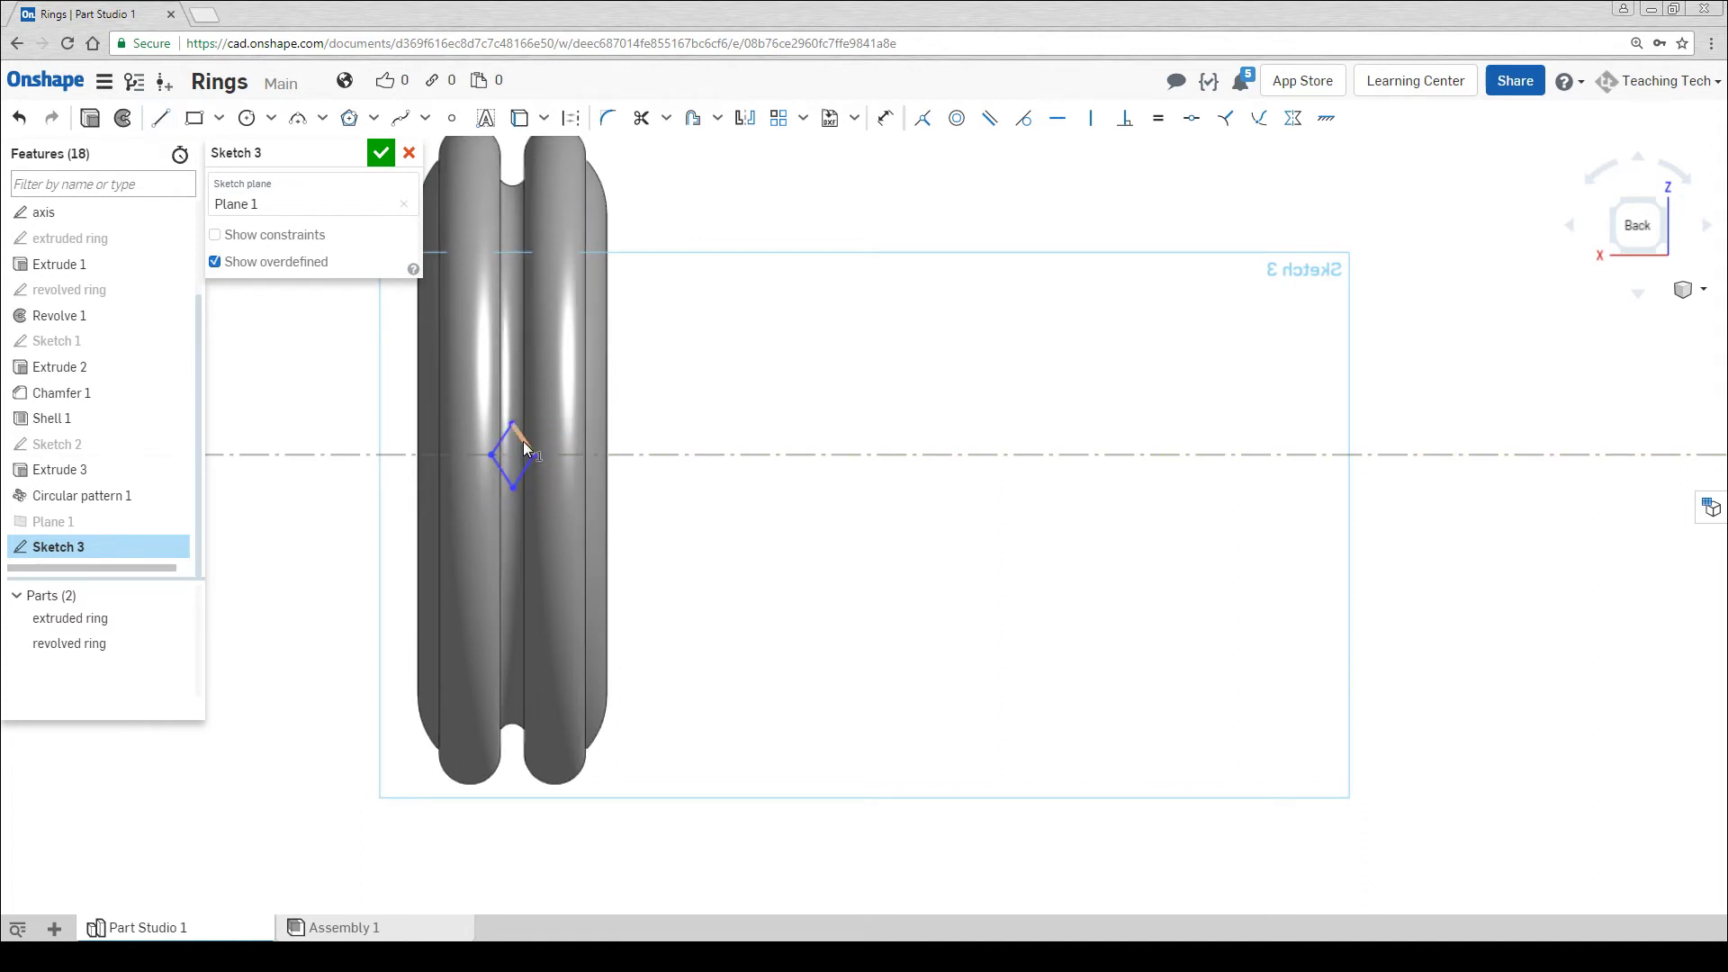
Make all four diamond sides equal and finish Sketch 3
click(527, 447)
click(506, 439)
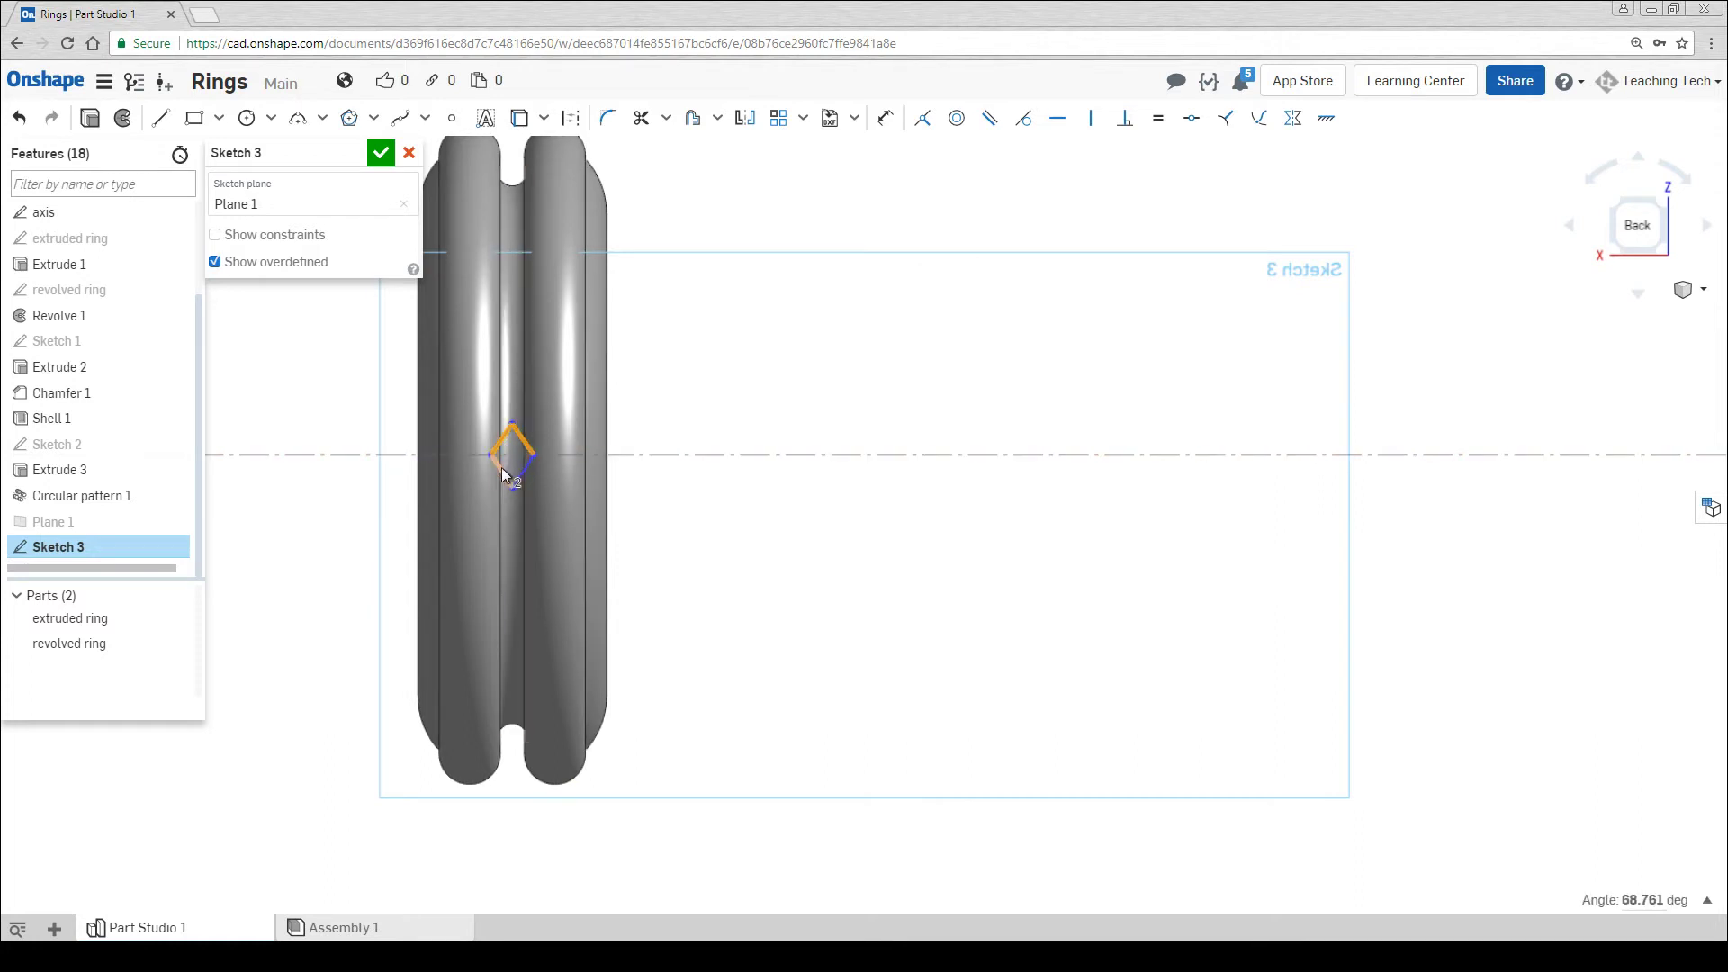
click(502, 472)
click(524, 472)
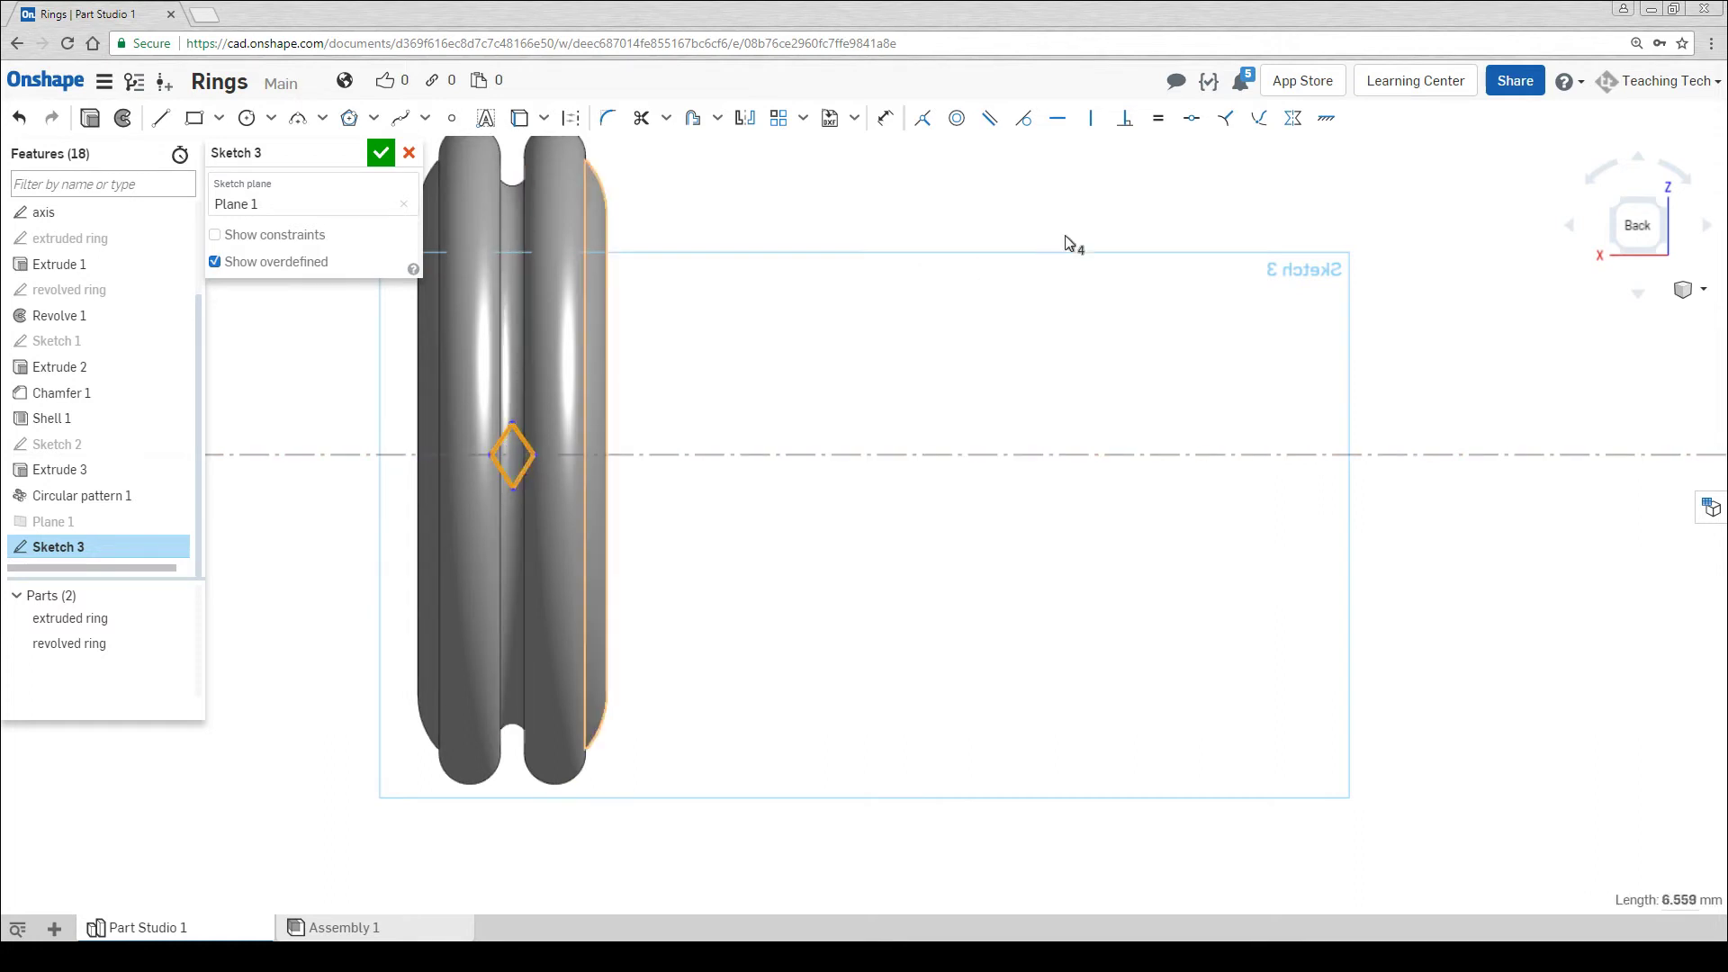
click(1159, 124)
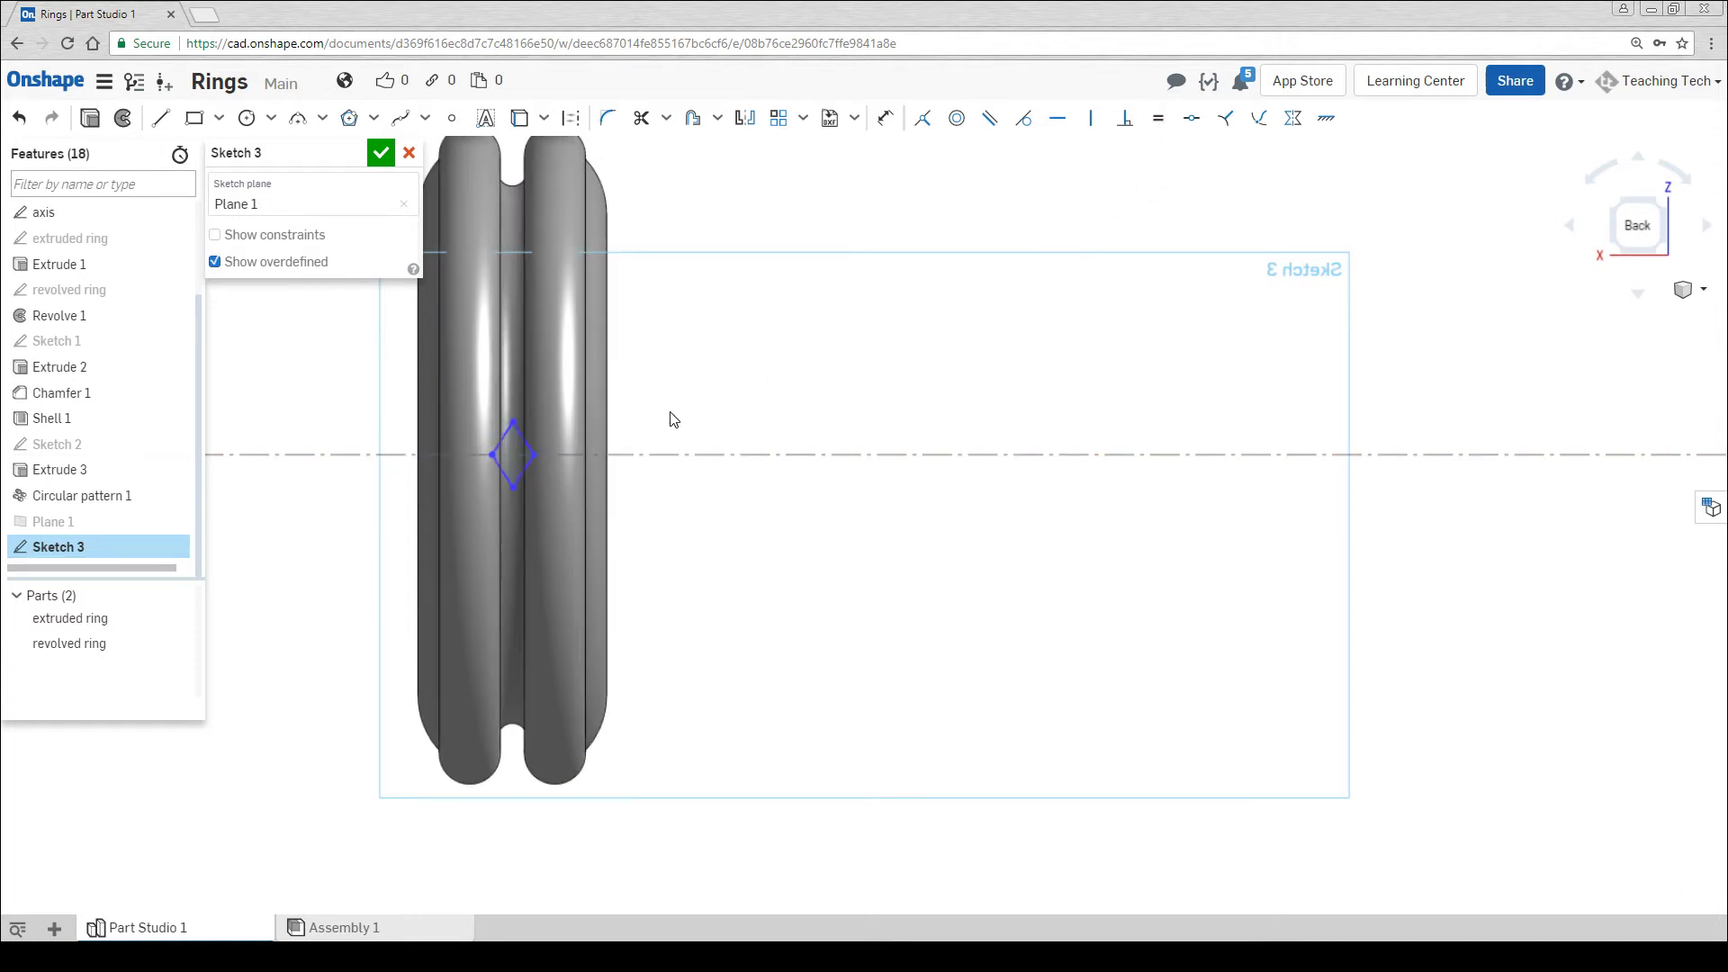
scroll(510, 456, up, 5)
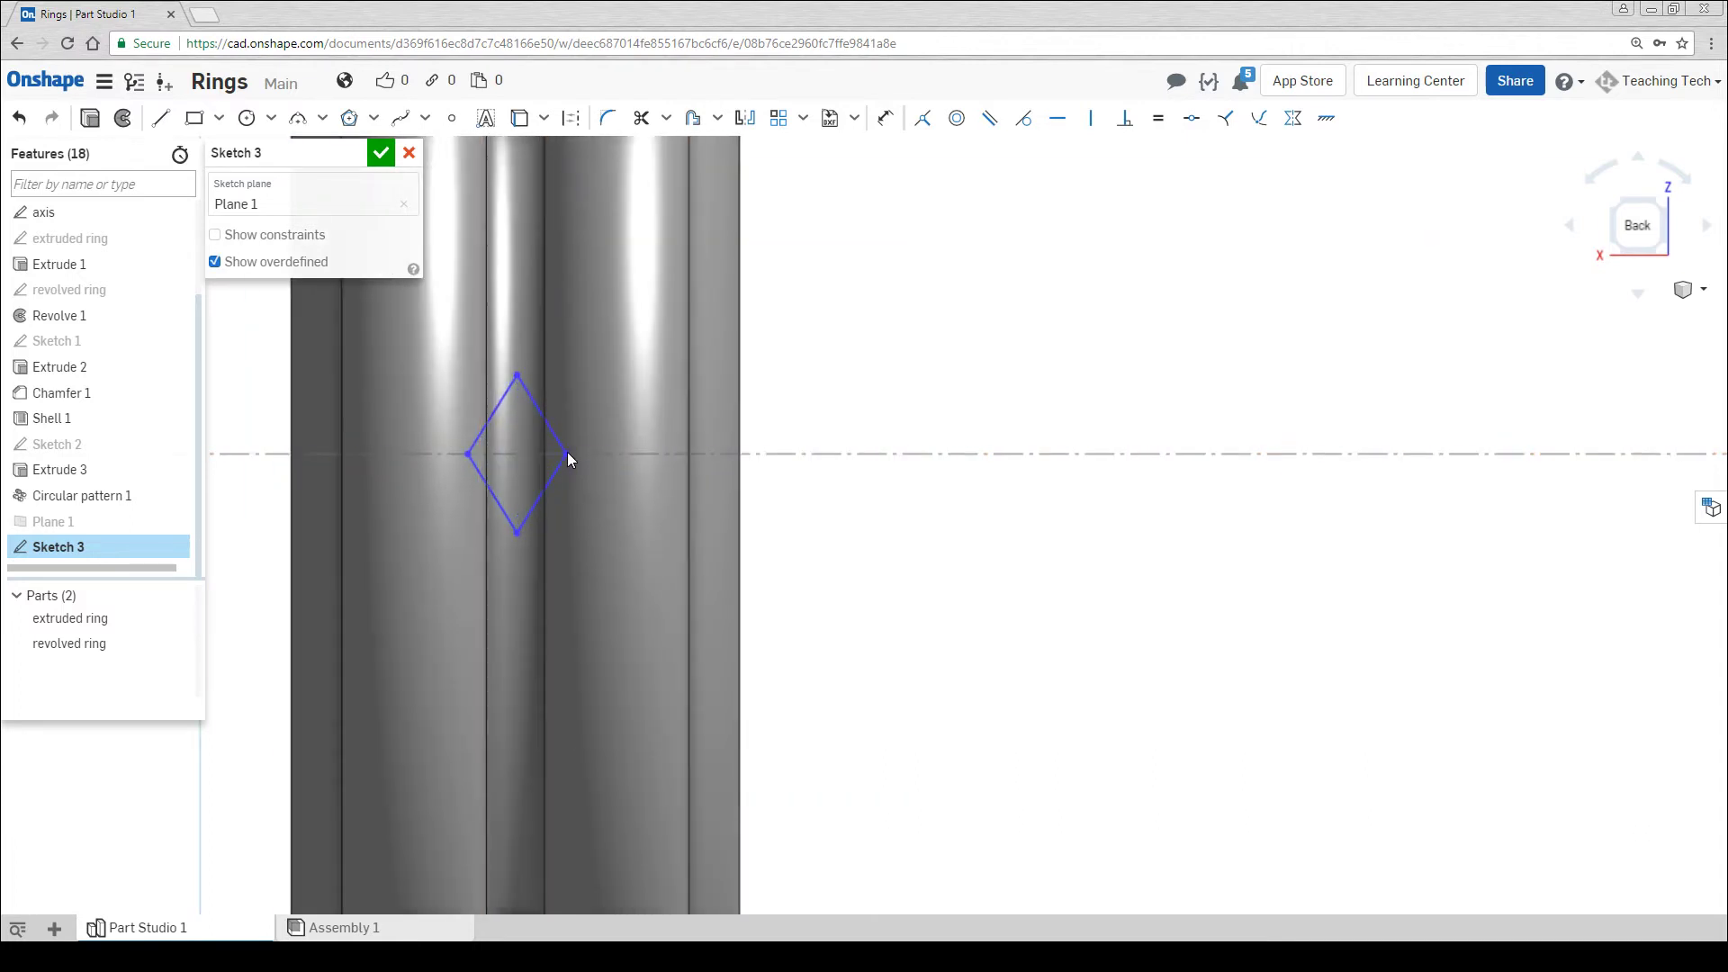
scroll(566, 453, down, 5)
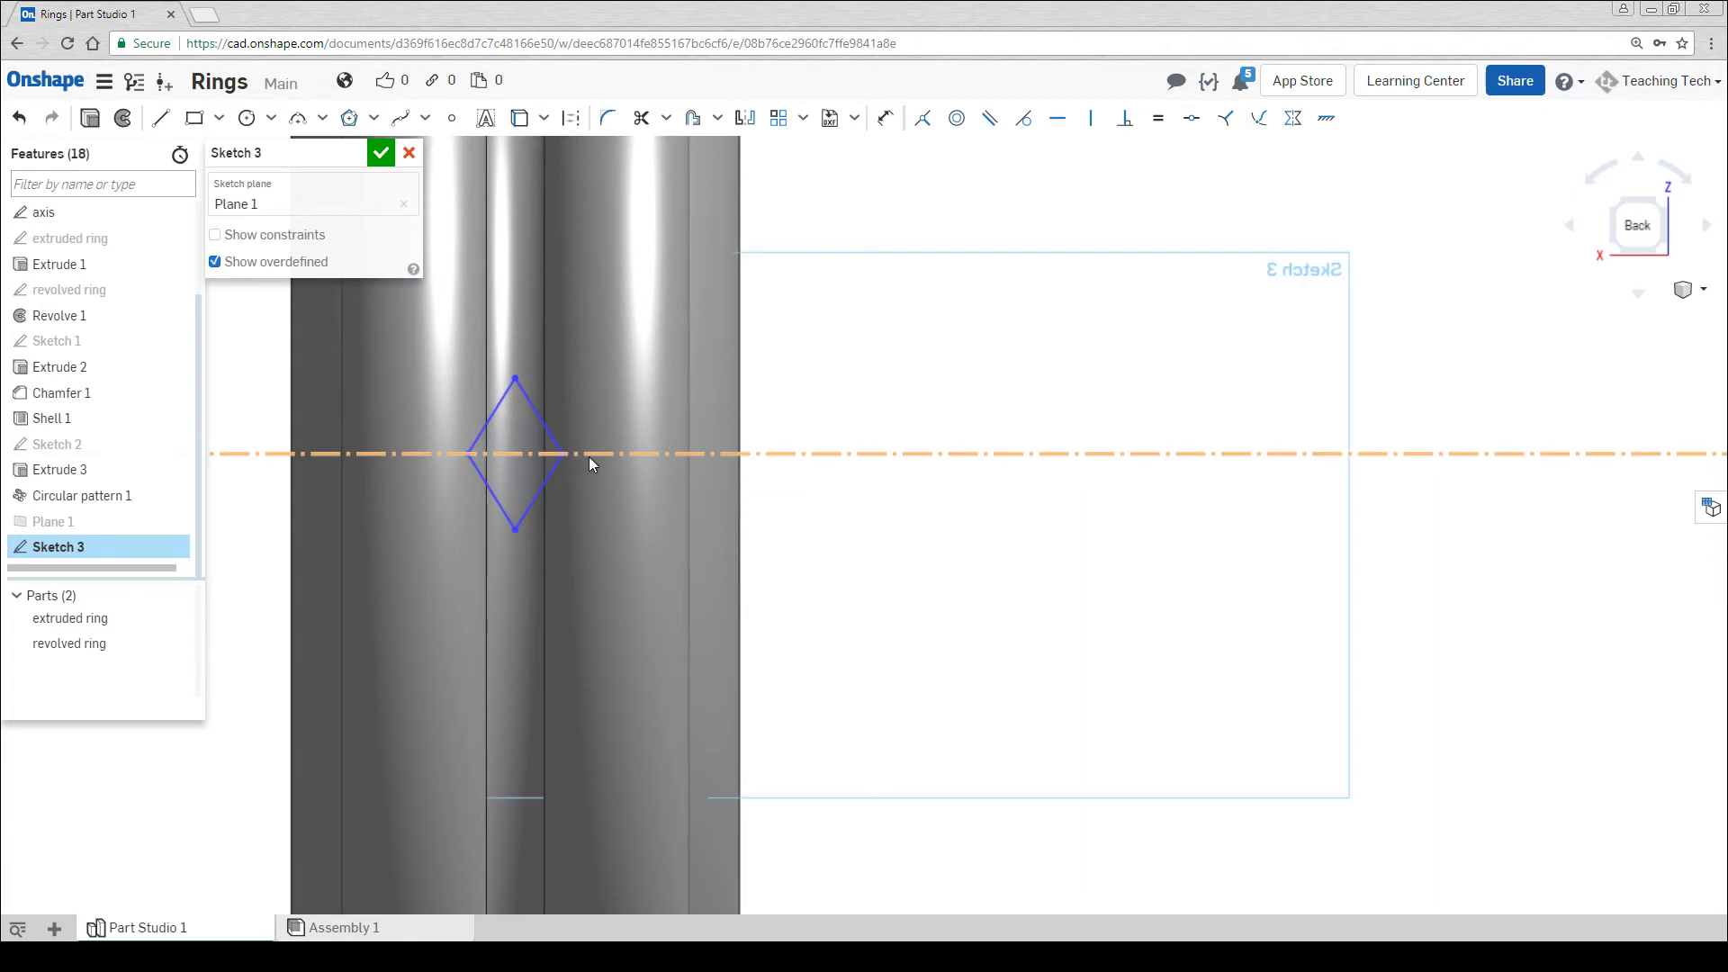
click(379, 154)
Extrude Sketch 3 outward as an added stud 3.8 mm deep
right_drag(456, 540, 501, 548)
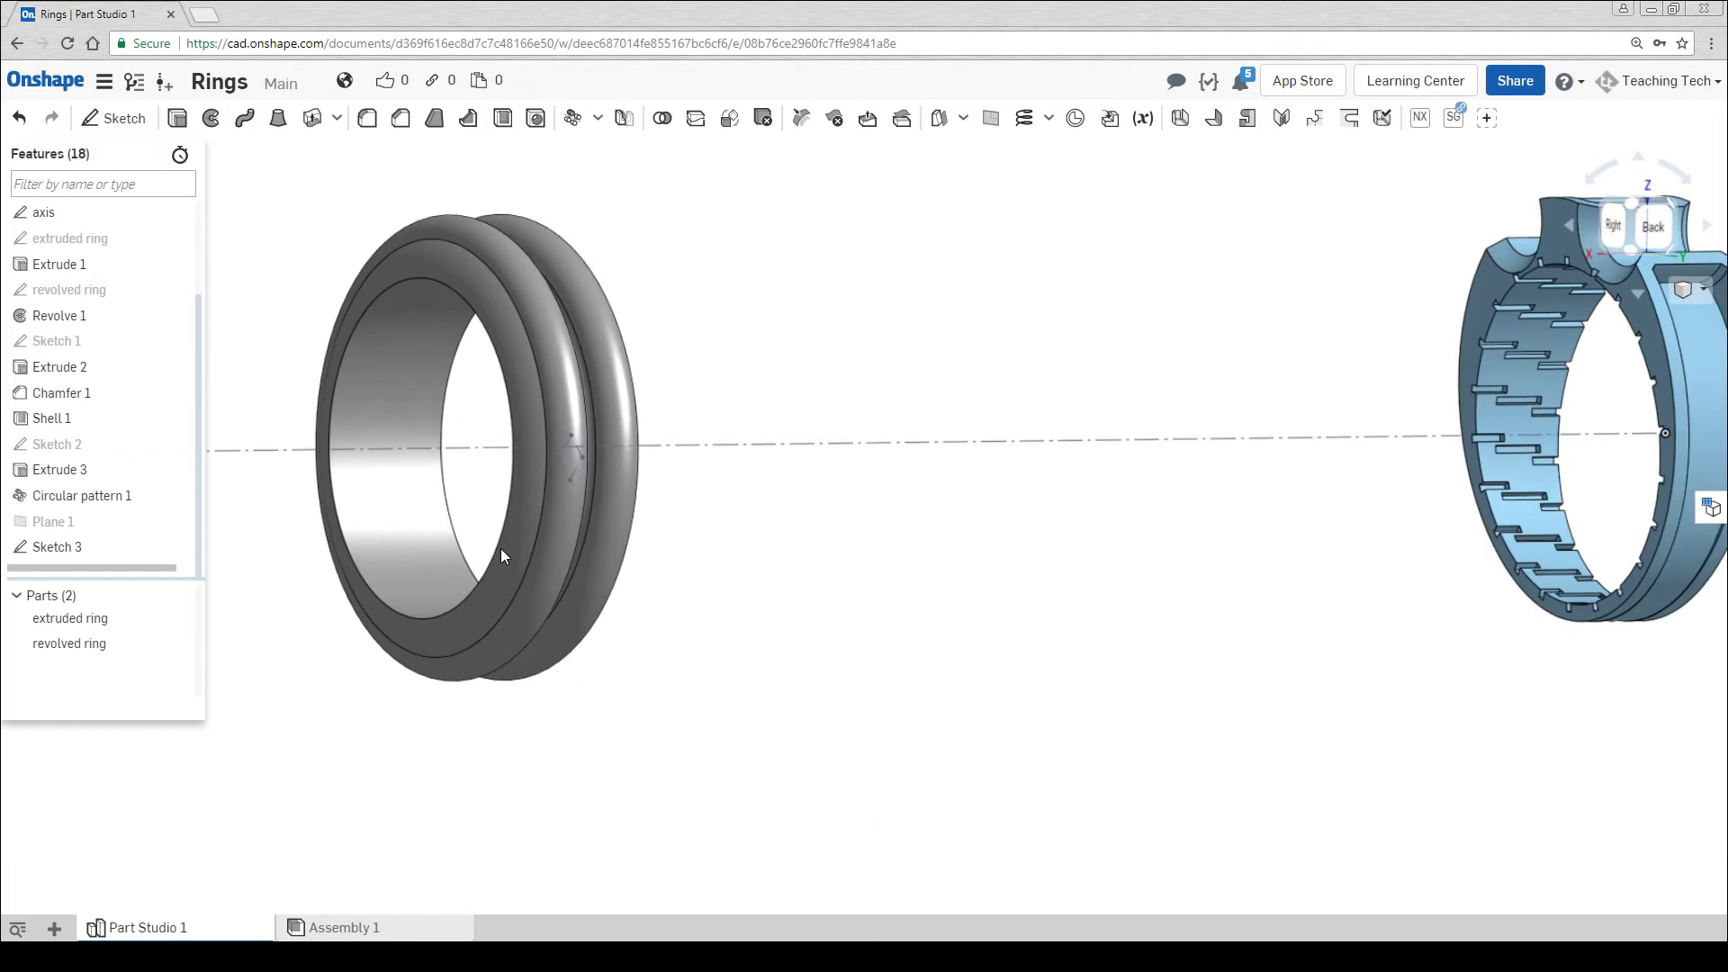
click(177, 118)
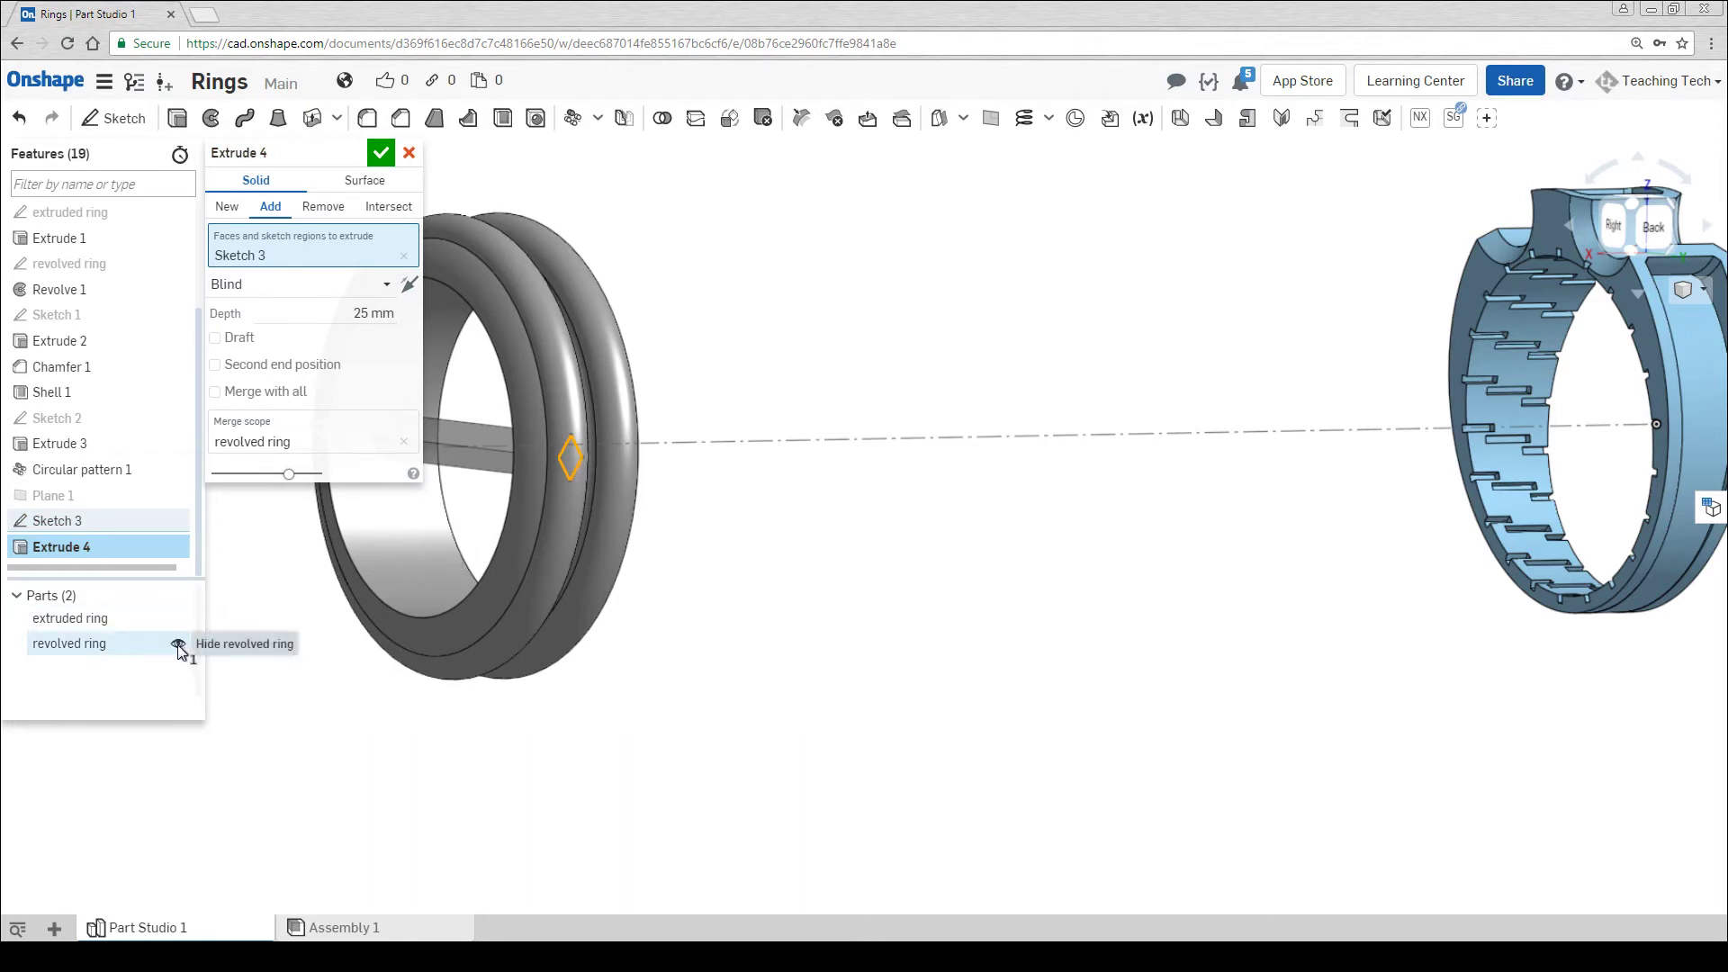
click(178, 644)
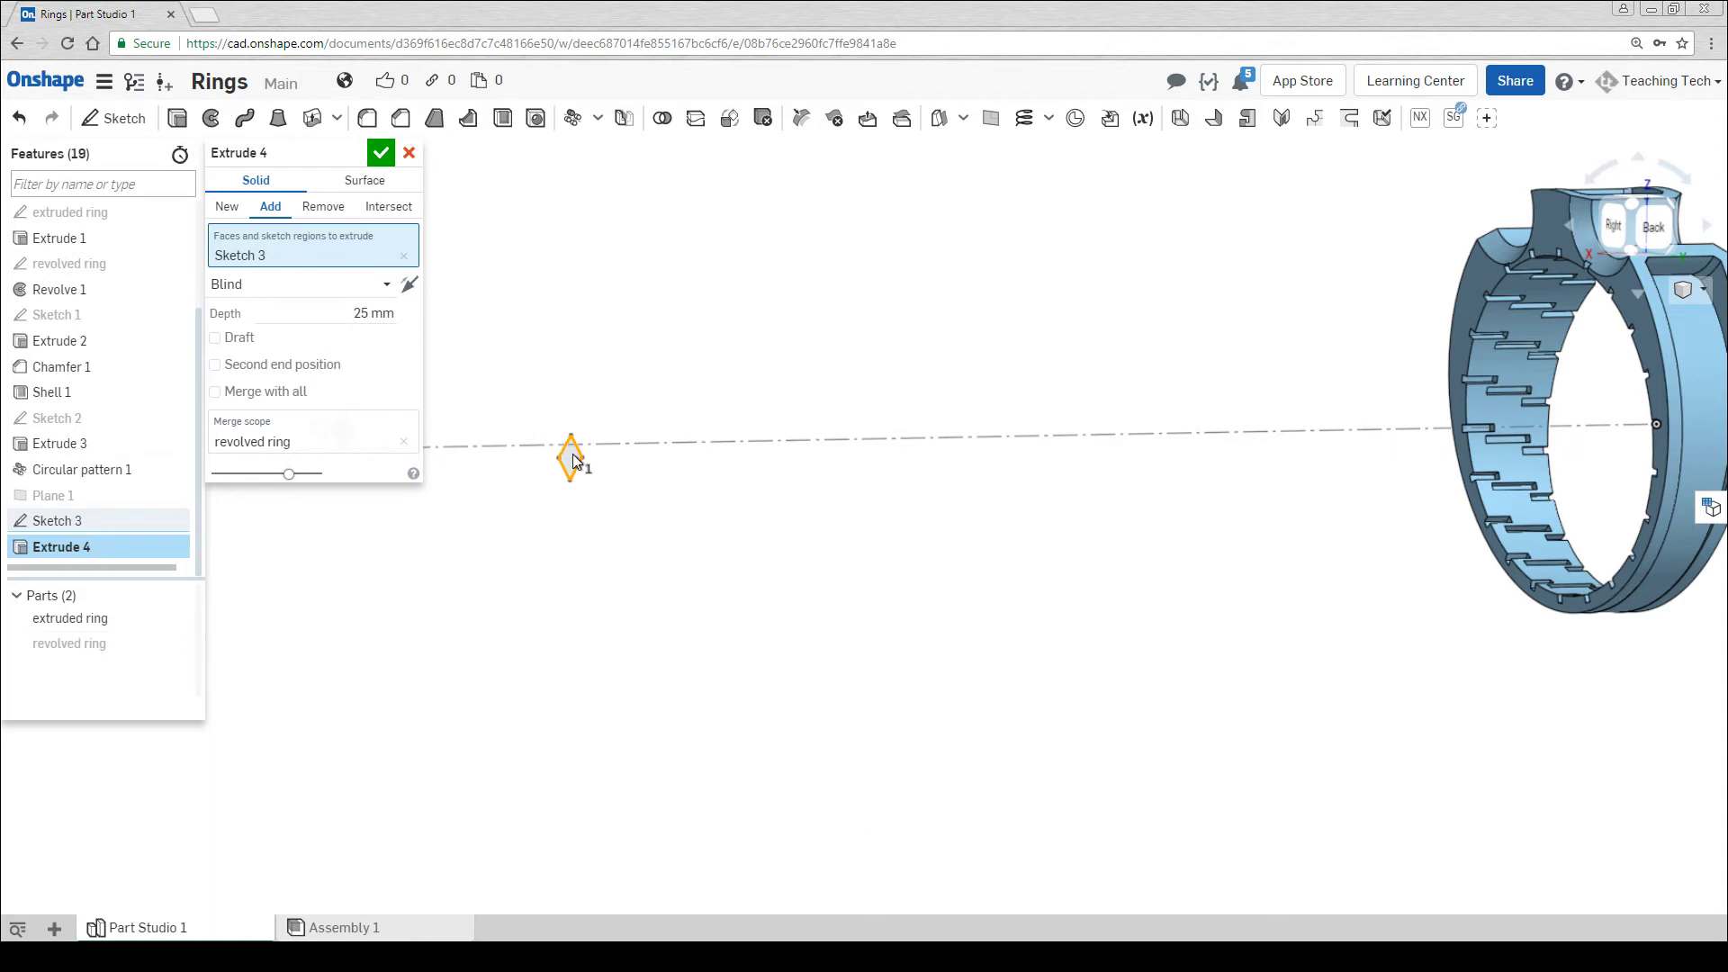
click(178, 645)
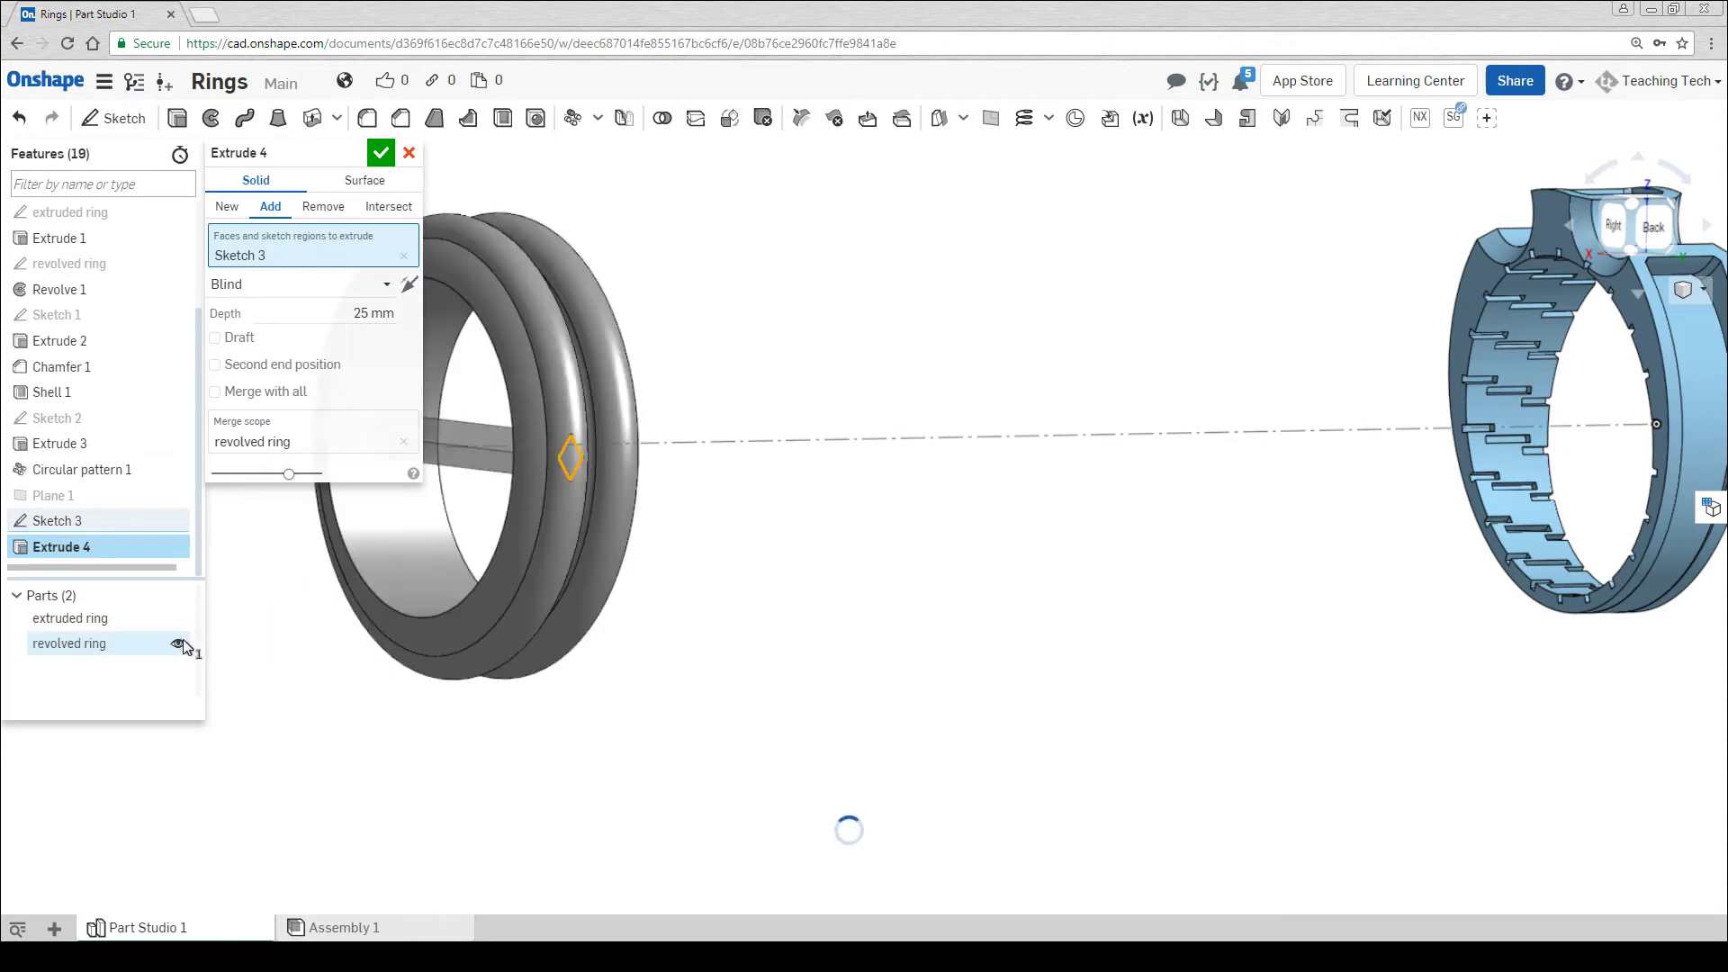
click(405, 286)
drag(824, 484, 579, 453)
right_drag(579, 452, 603, 545)
scroll(603, 545, up, 3)
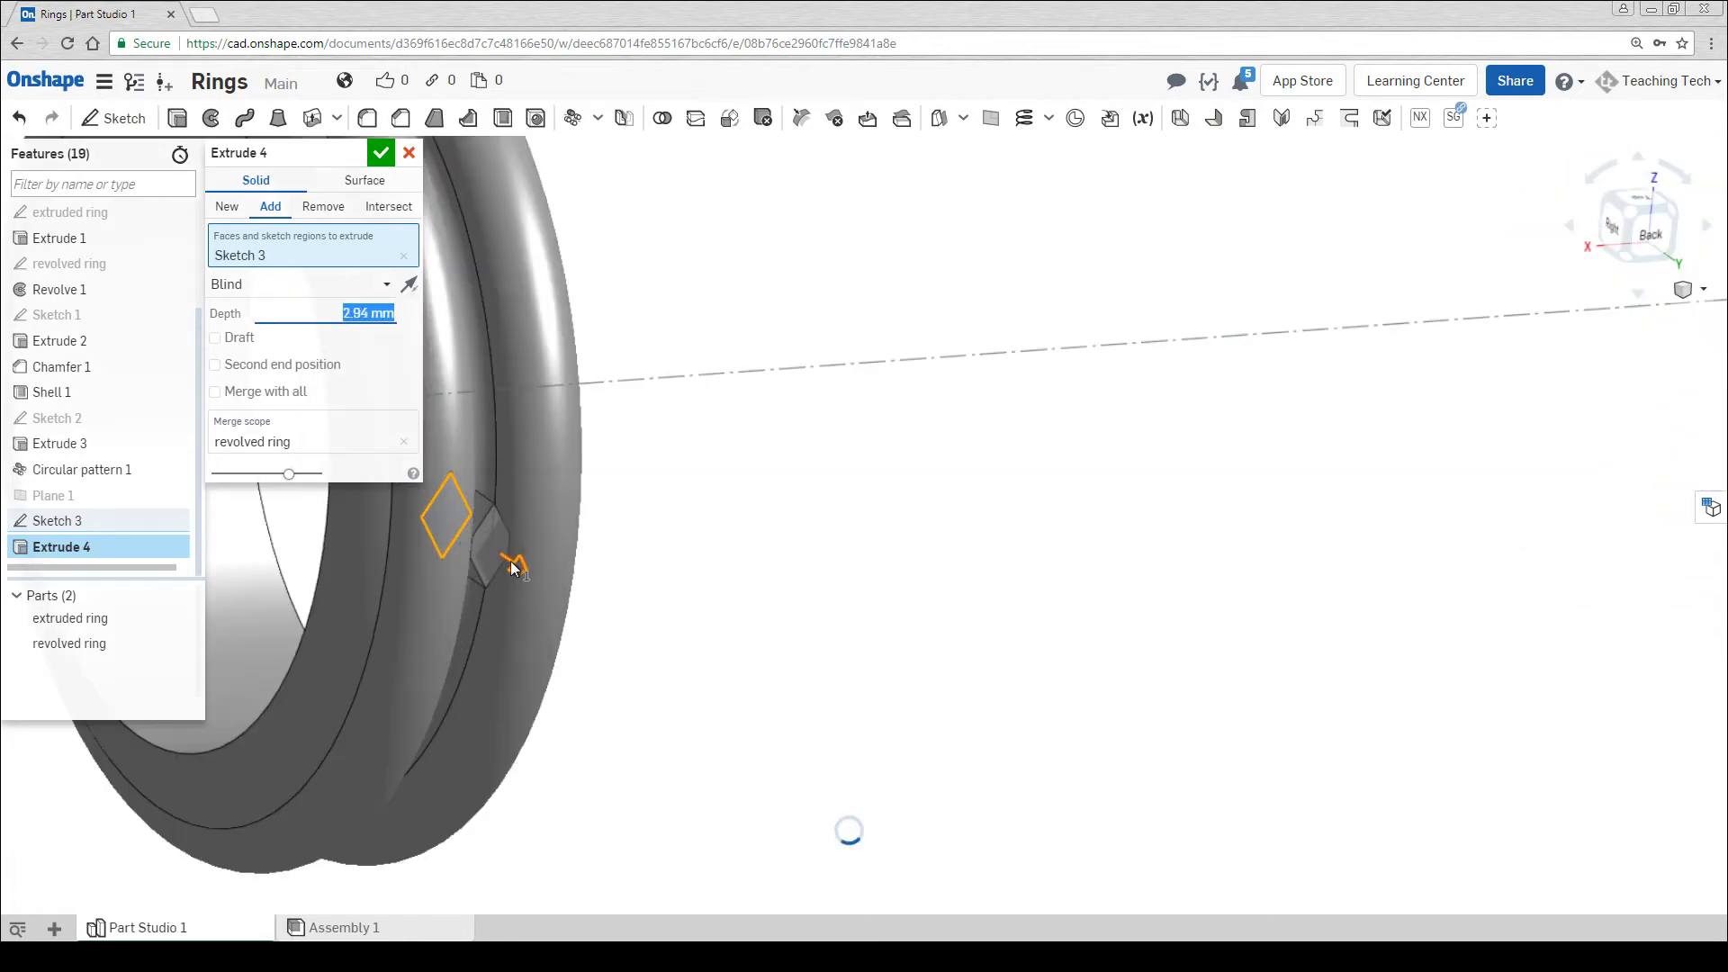
drag(510, 567, 520, 565)
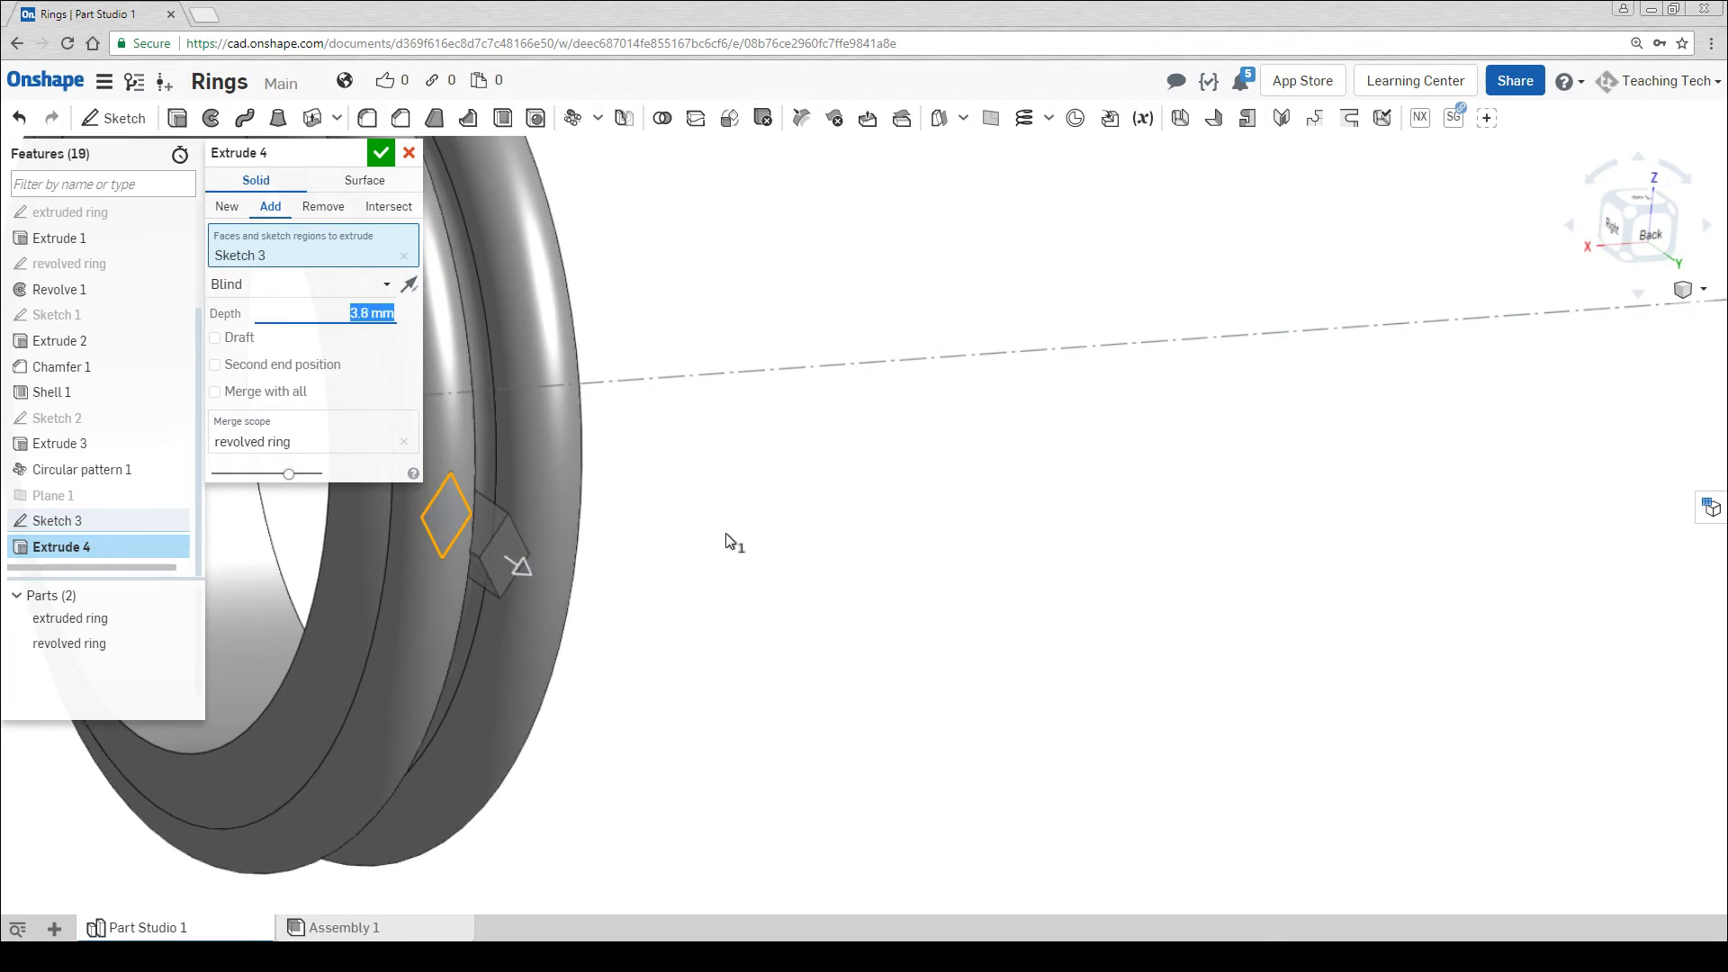
click(381, 153)
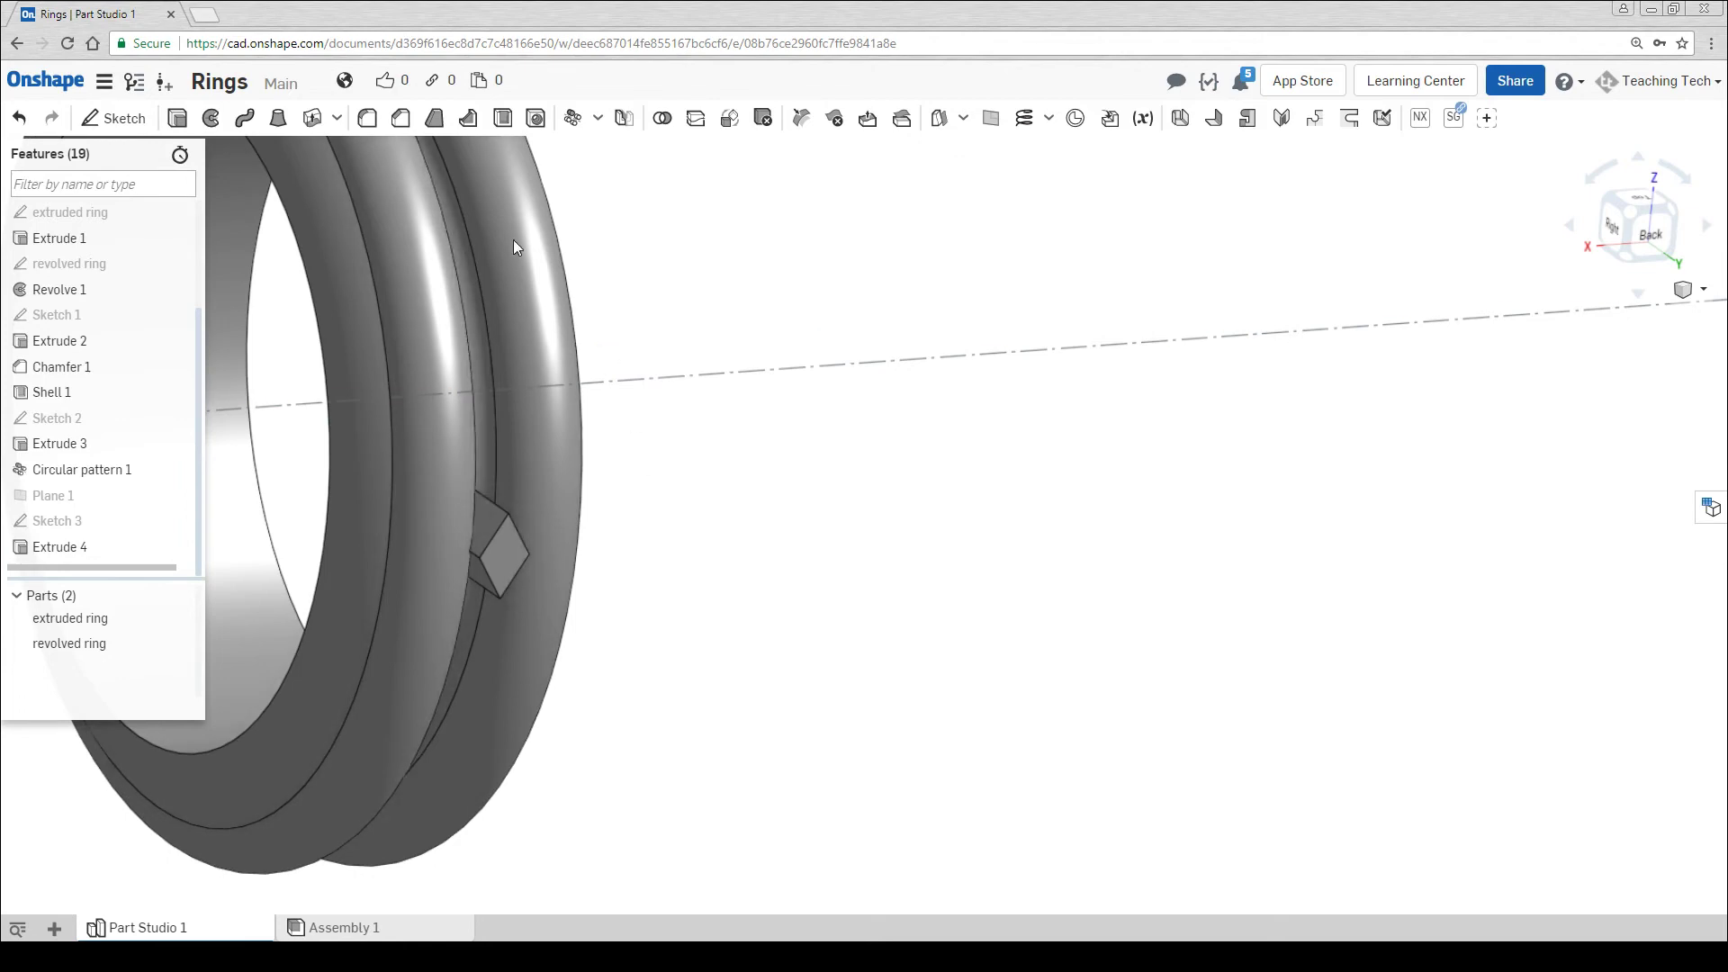
Chamfer the diamond stud's four edges by 0.5 mm
click(401, 117)
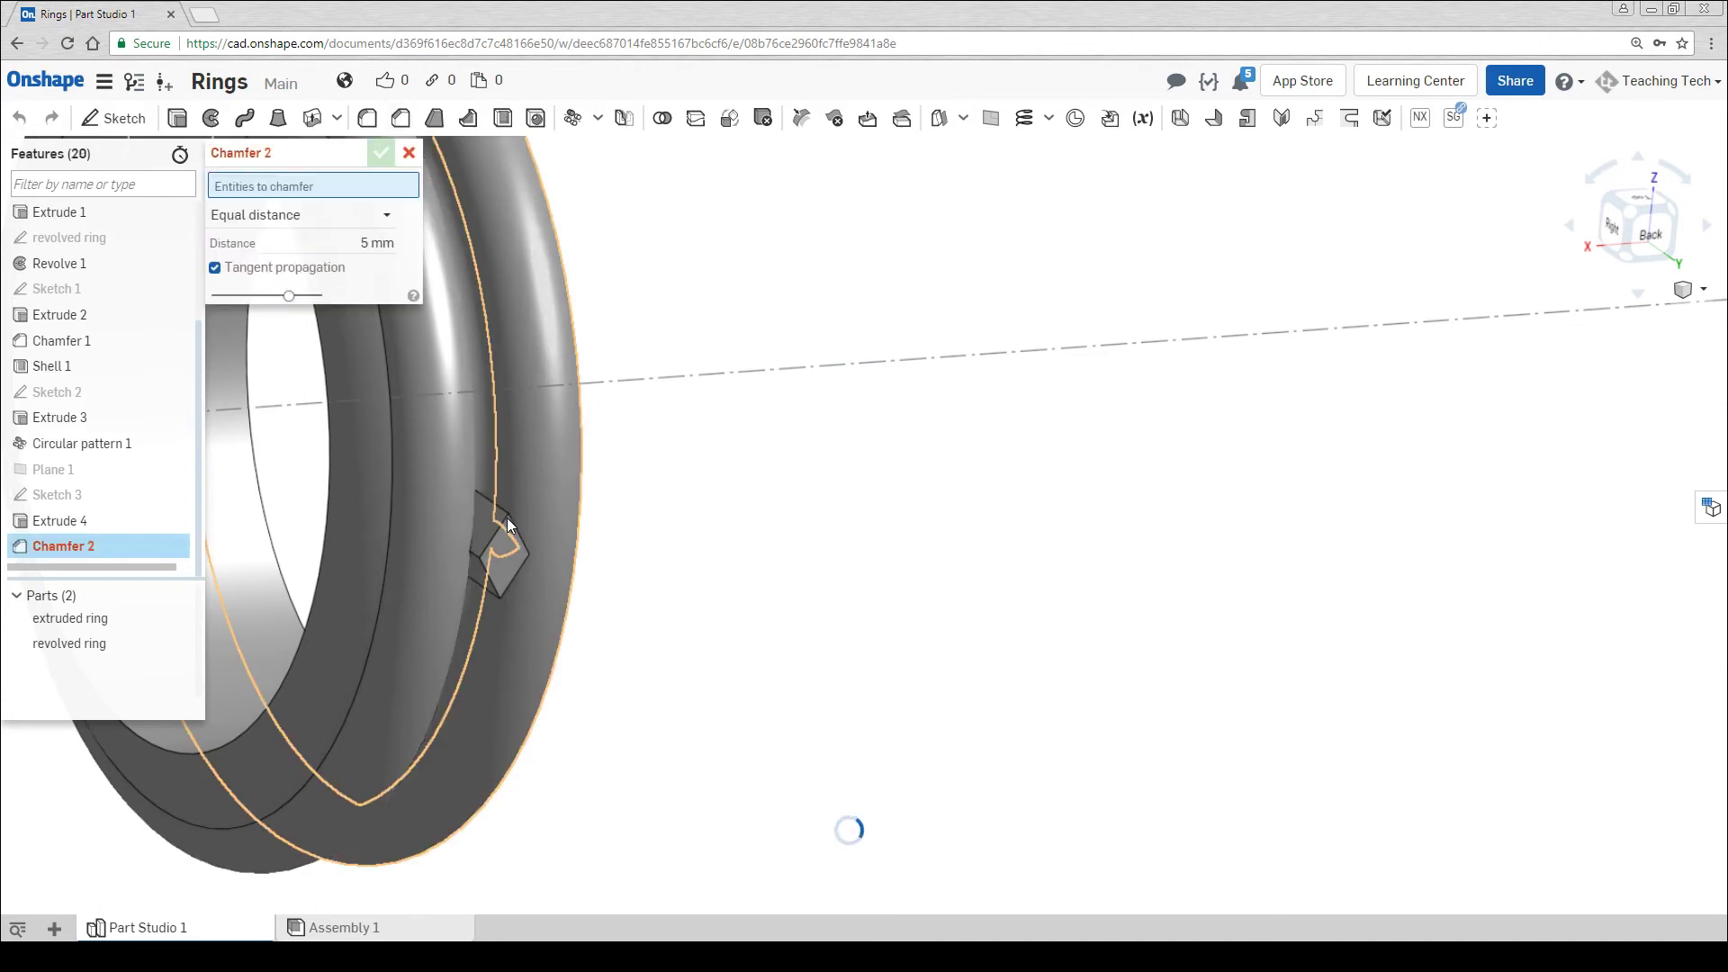
click(499, 589)
click(516, 573)
click(490, 577)
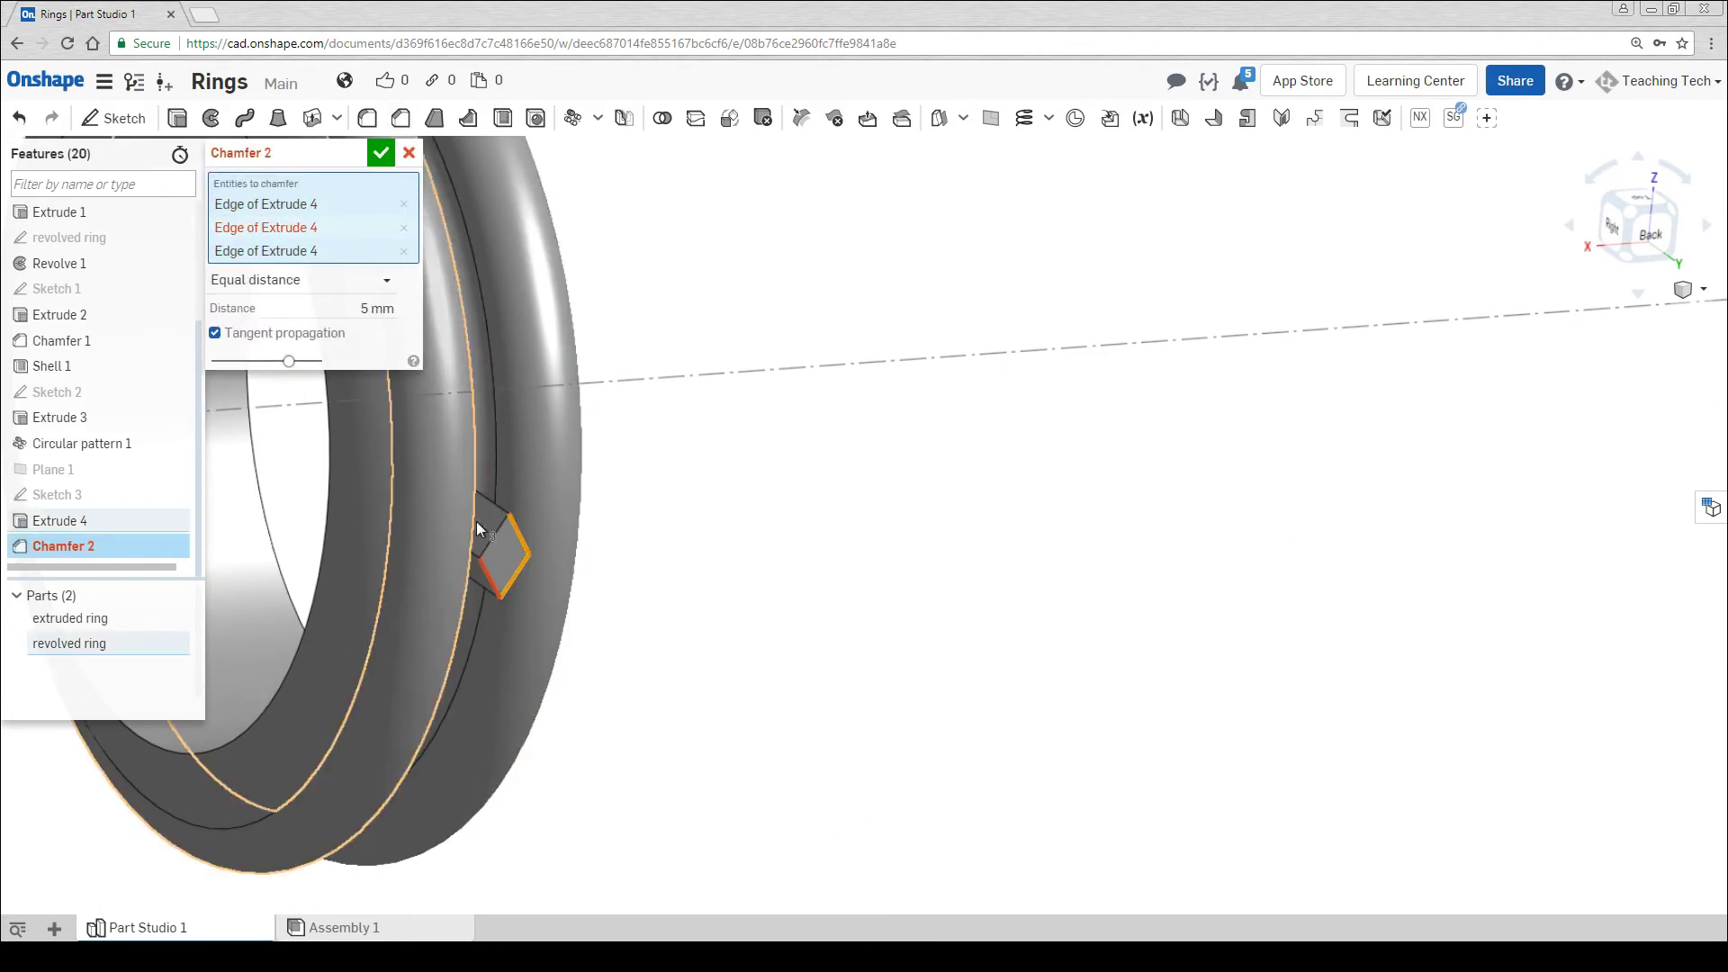
click(491, 538)
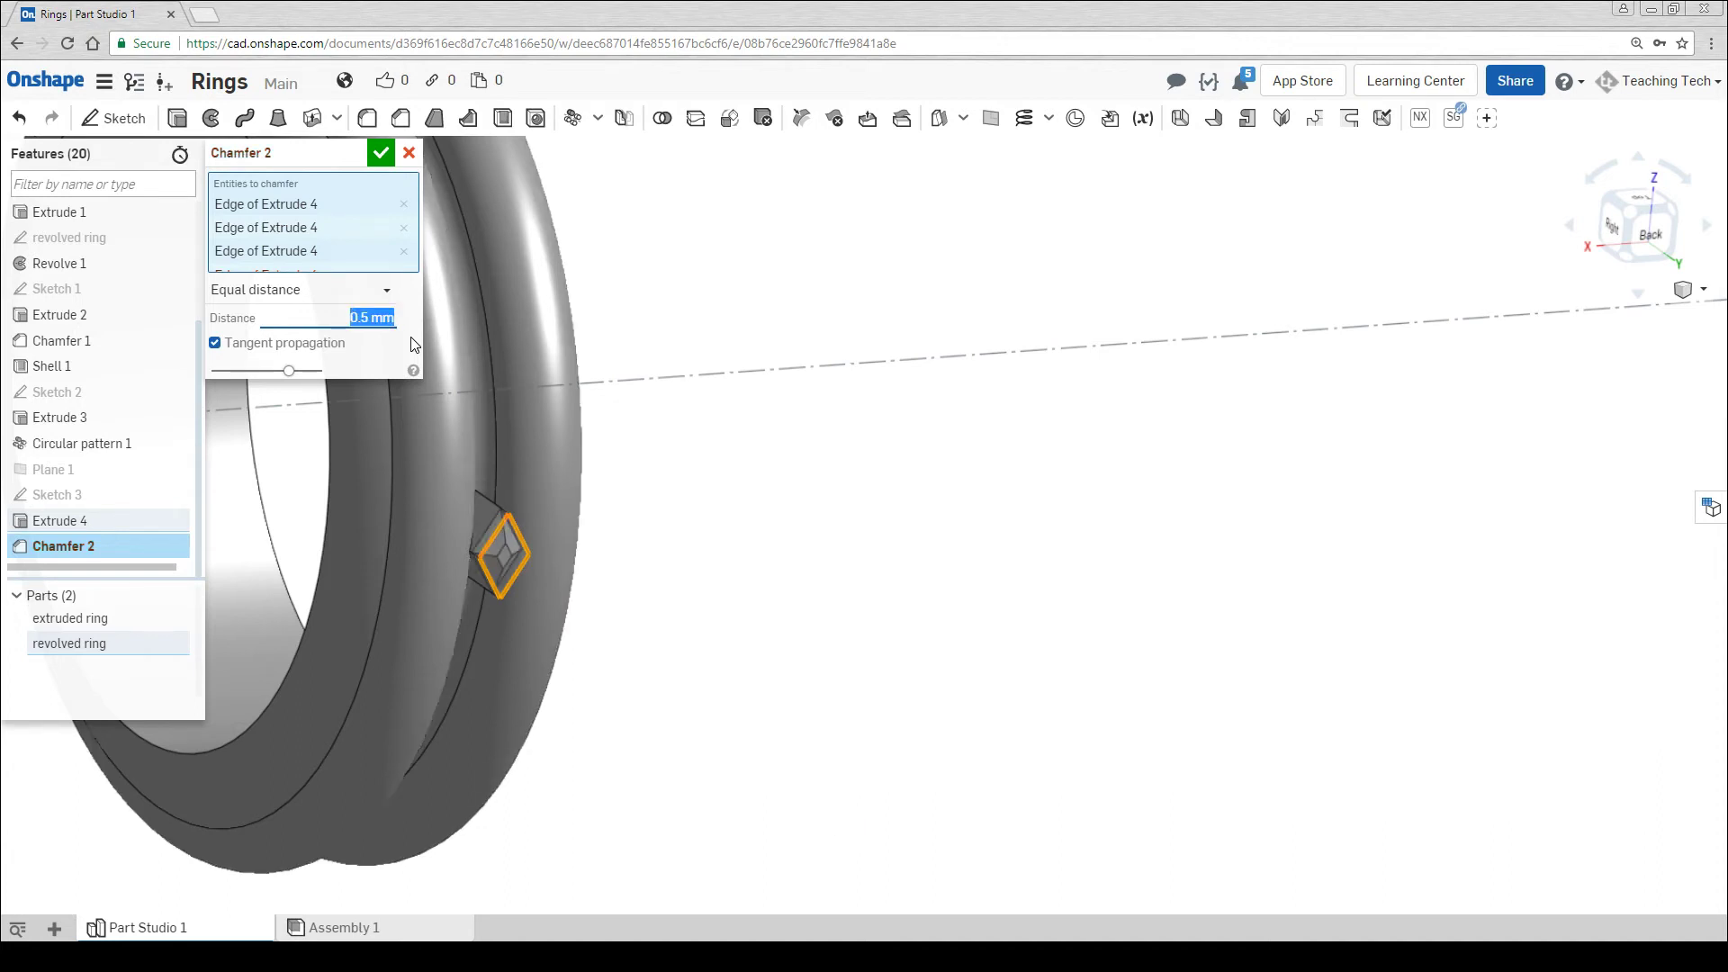
scroll(445, 175, down, 3)
key(Return)
middle_drag(475, 405, 709, 500)
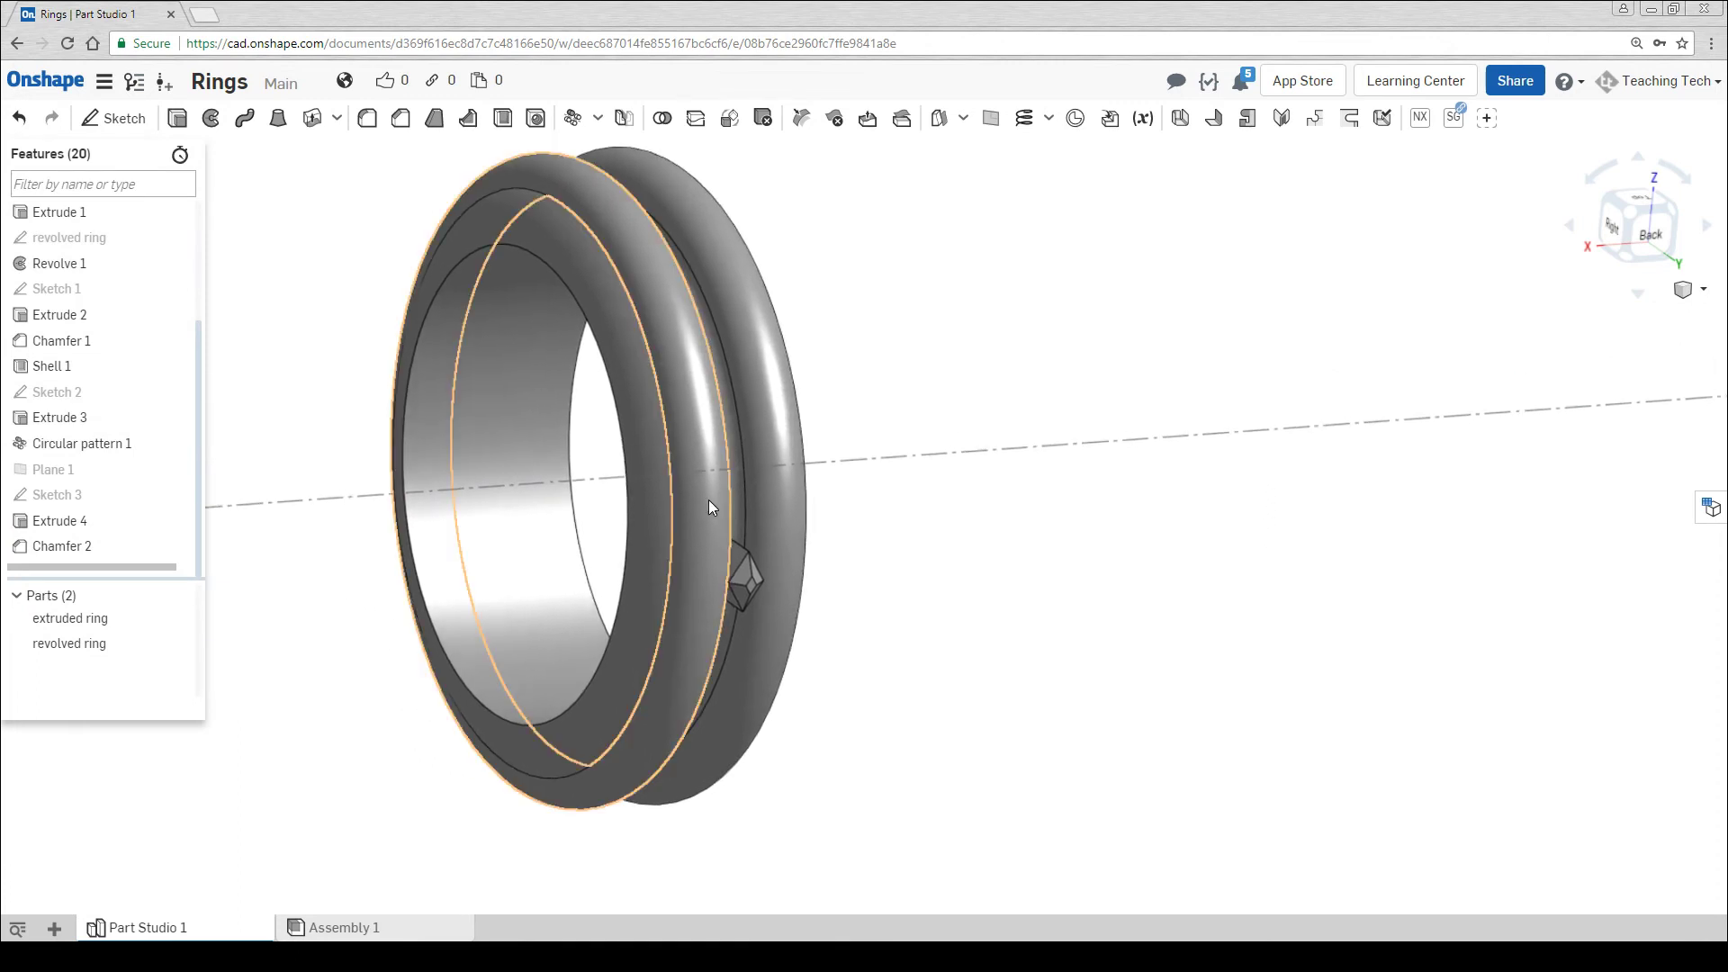
click(572, 118)
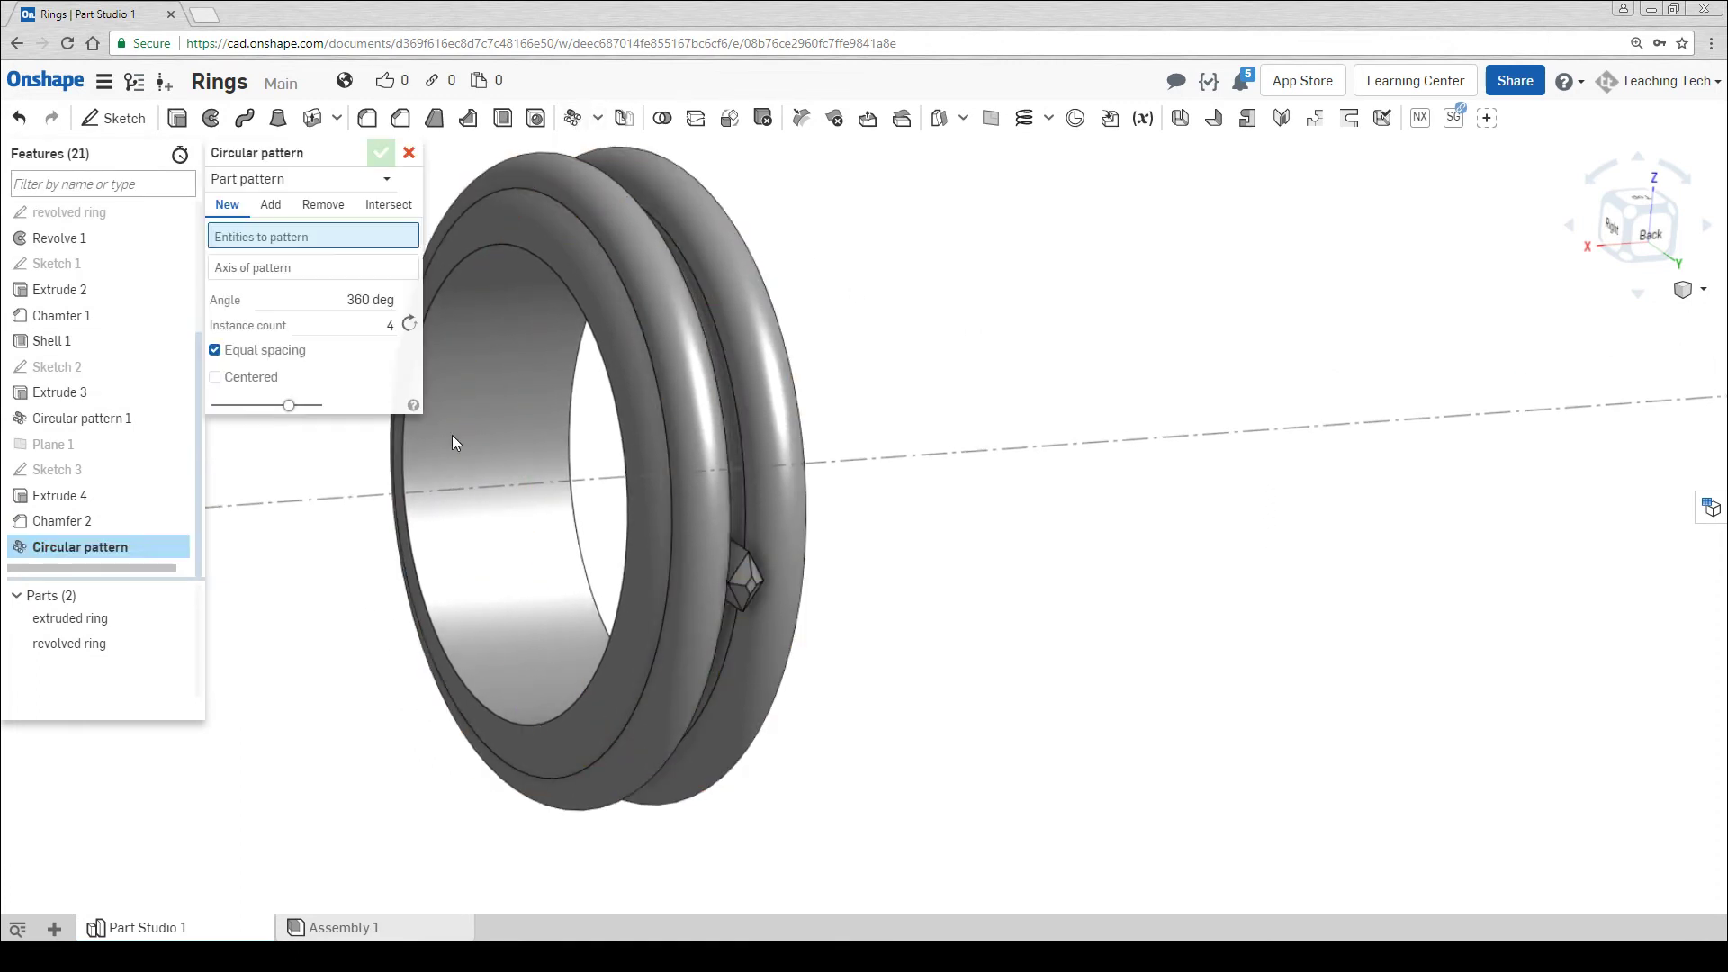
Set up a feature pattern of Extrude 4 and Chamfer 2 around the ring's axis line
click(385, 180)
click(316, 237)
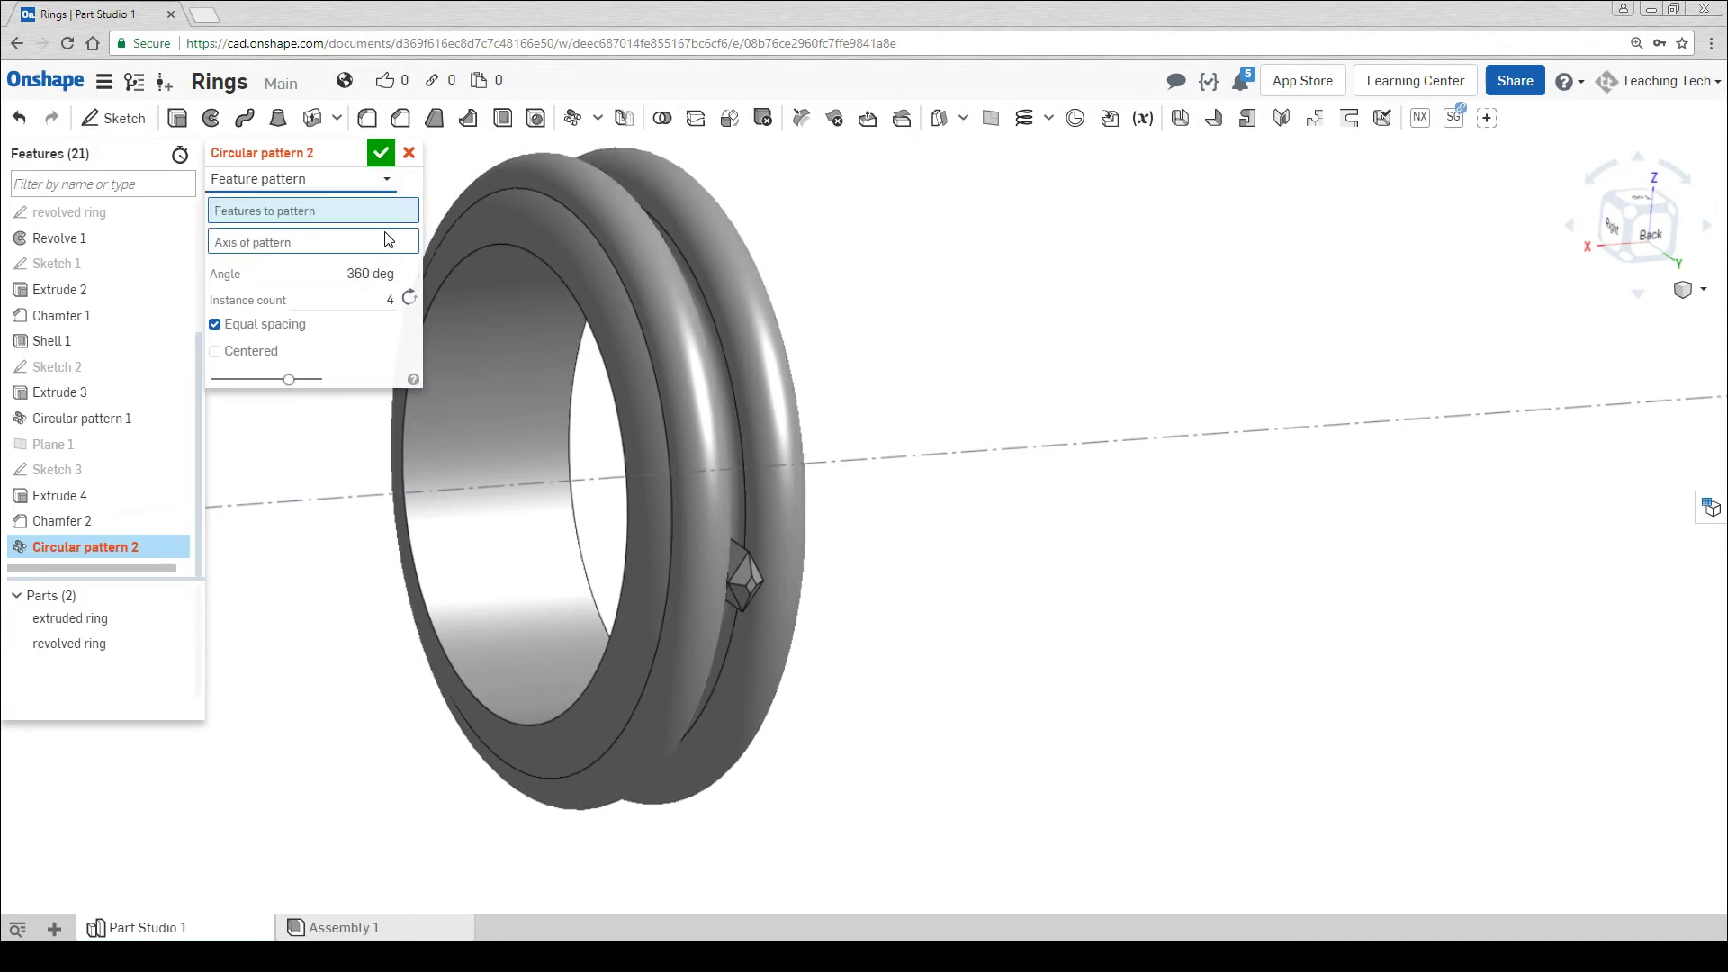
click(69, 496)
click(72, 522)
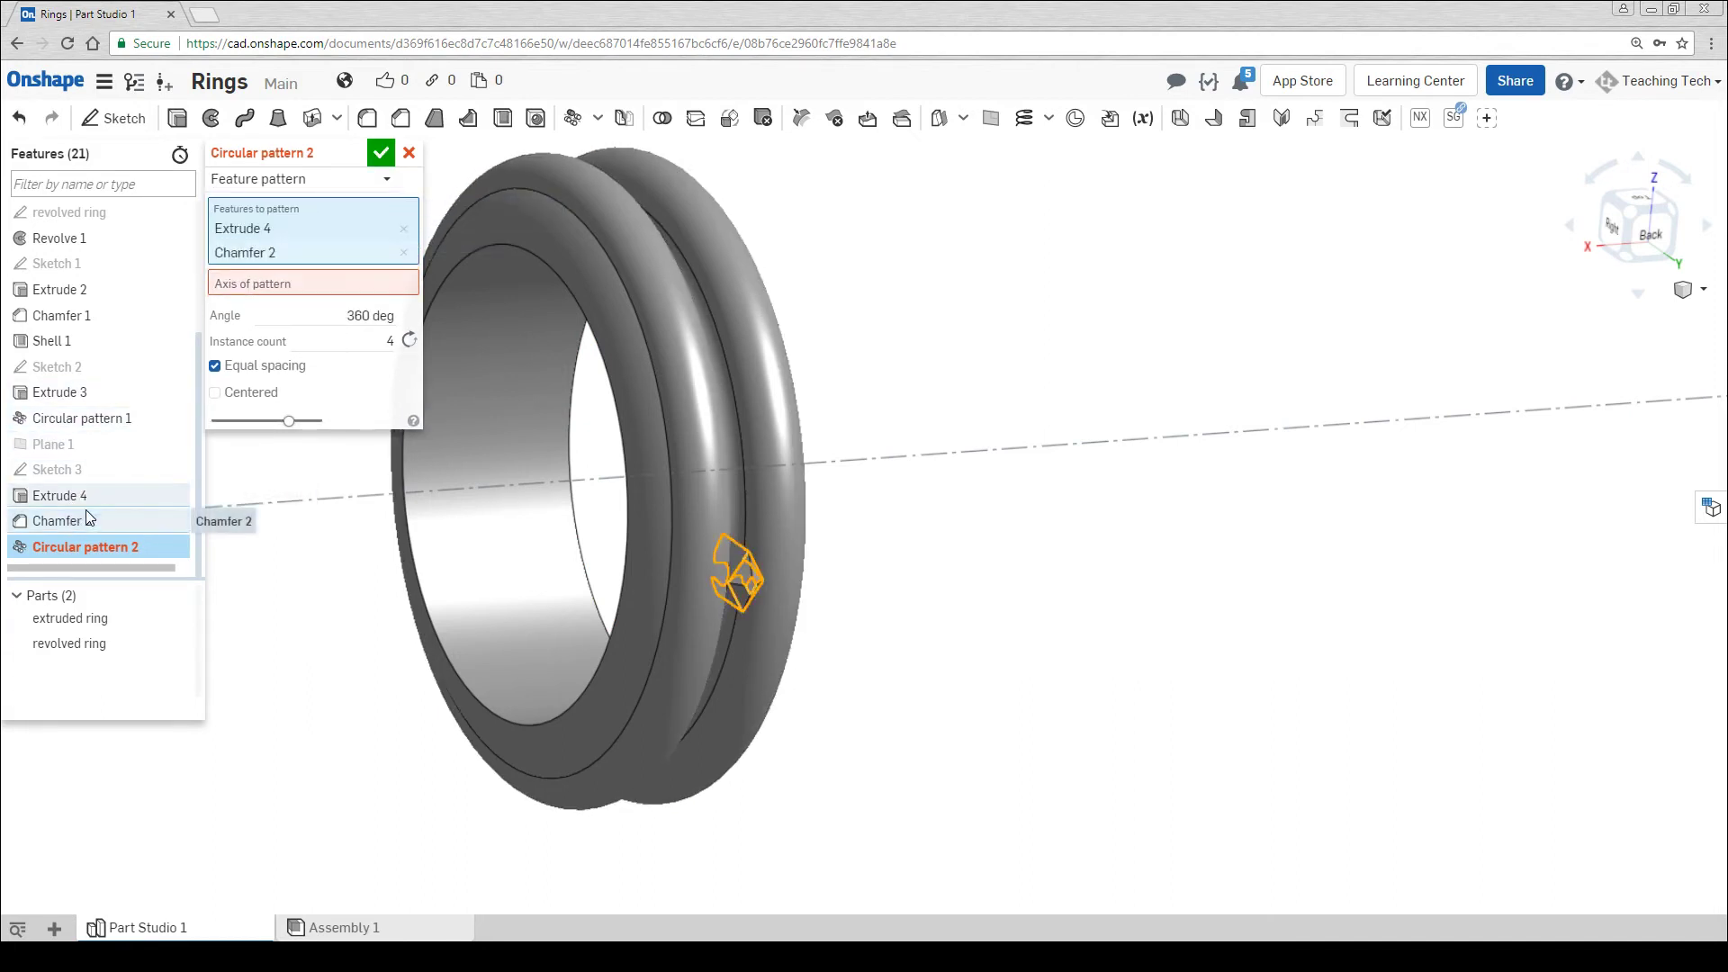
click(236, 284)
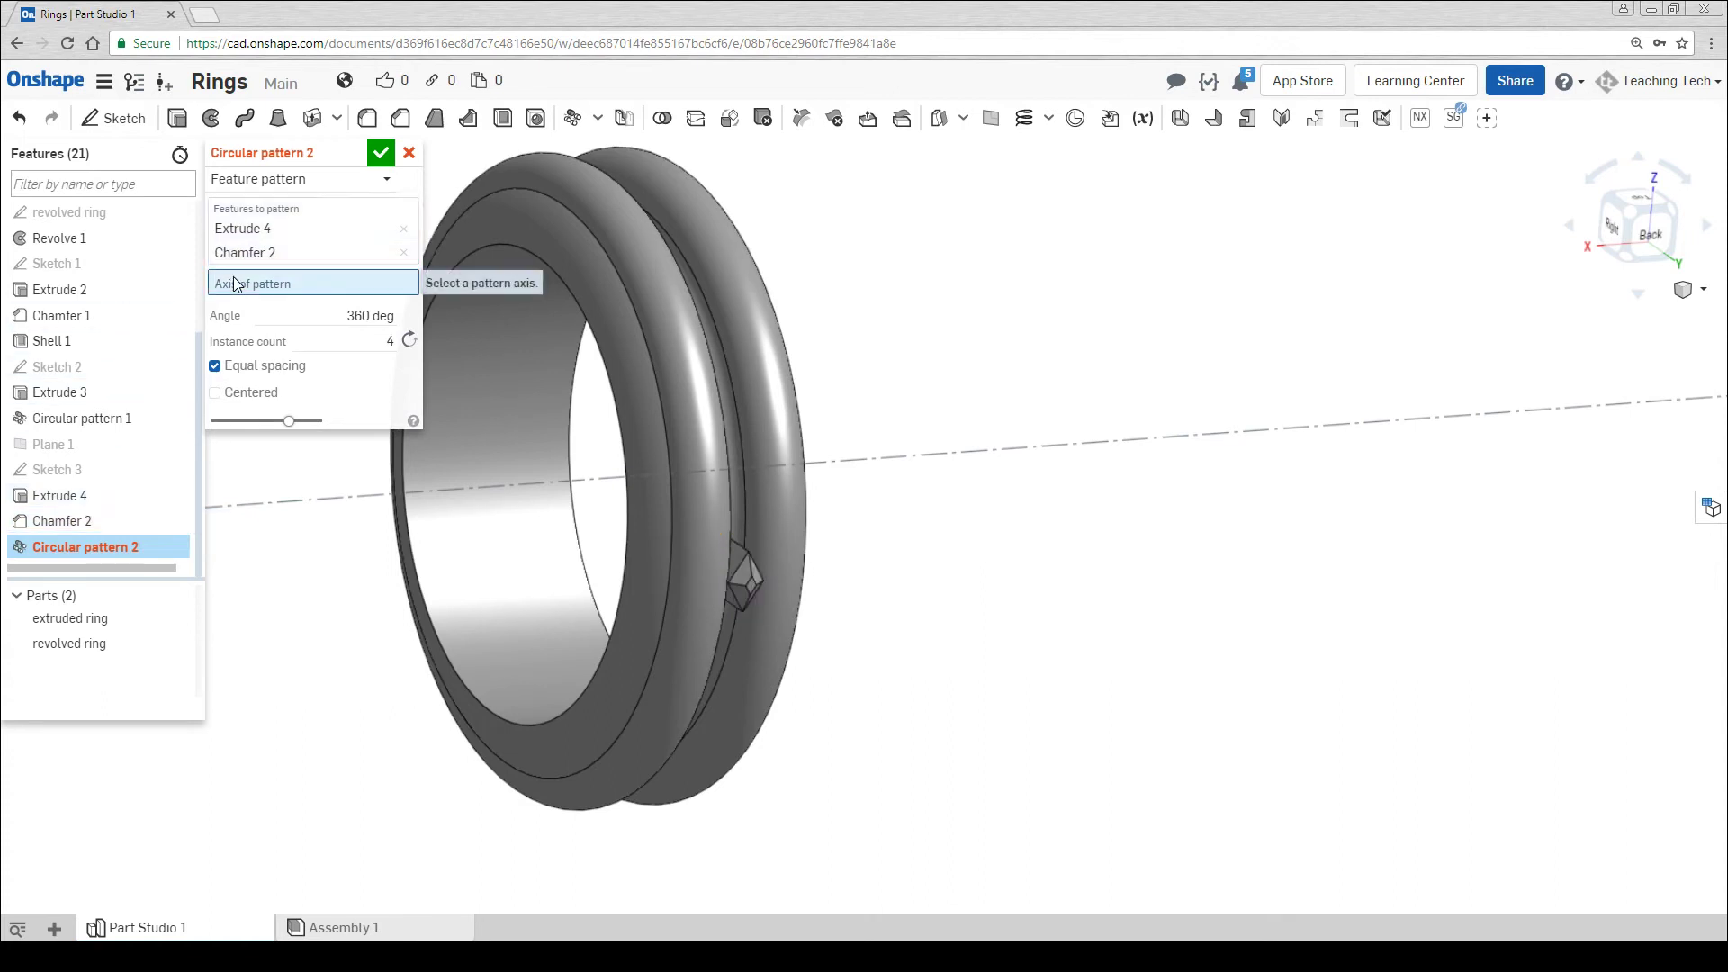
click(297, 501)
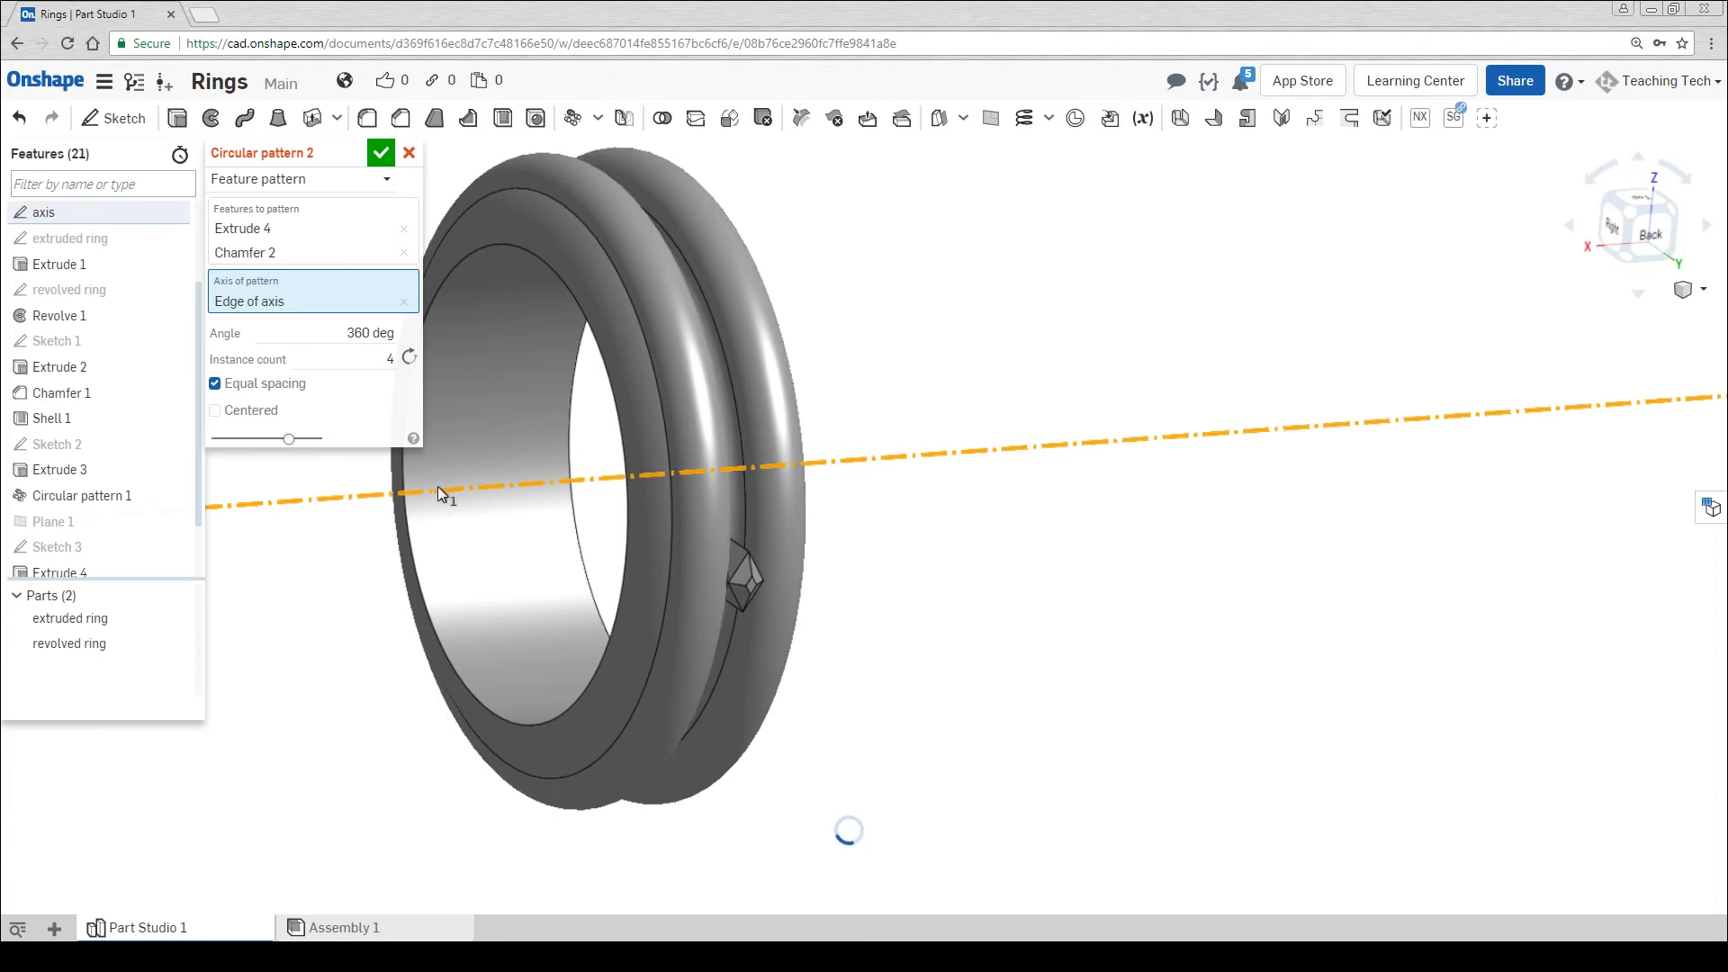
Set the pattern angle to 180° with 18 instances and confirm
scroll(483, 449, down, 3)
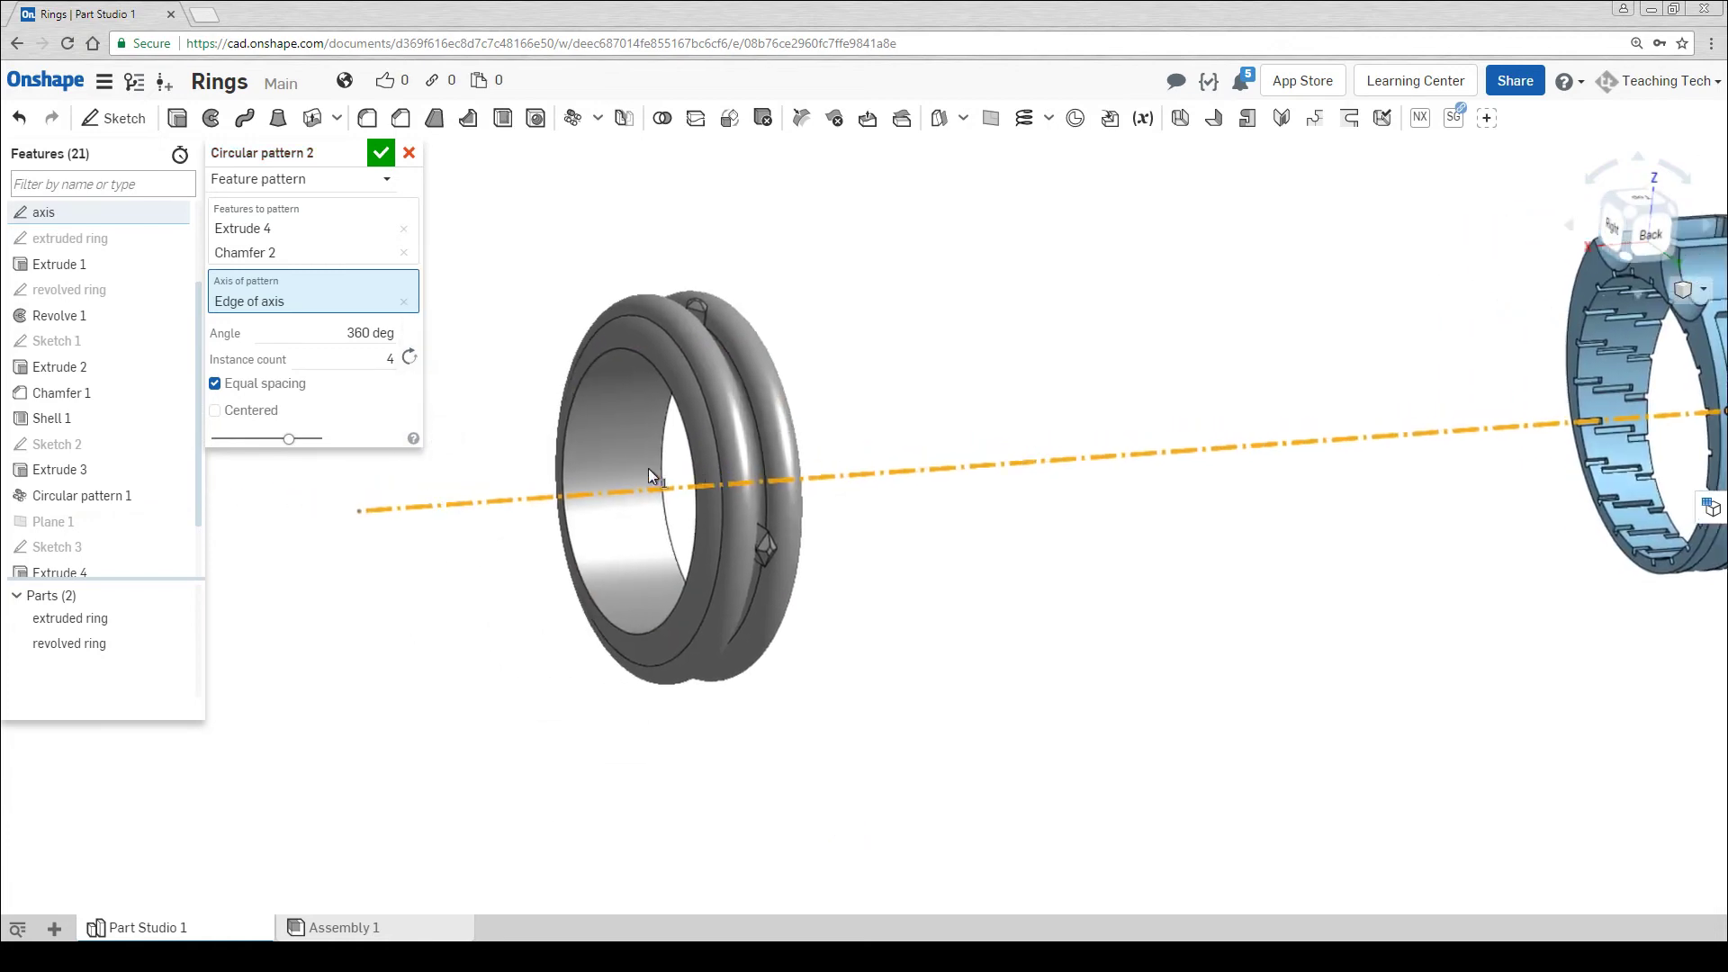
click(376, 361)
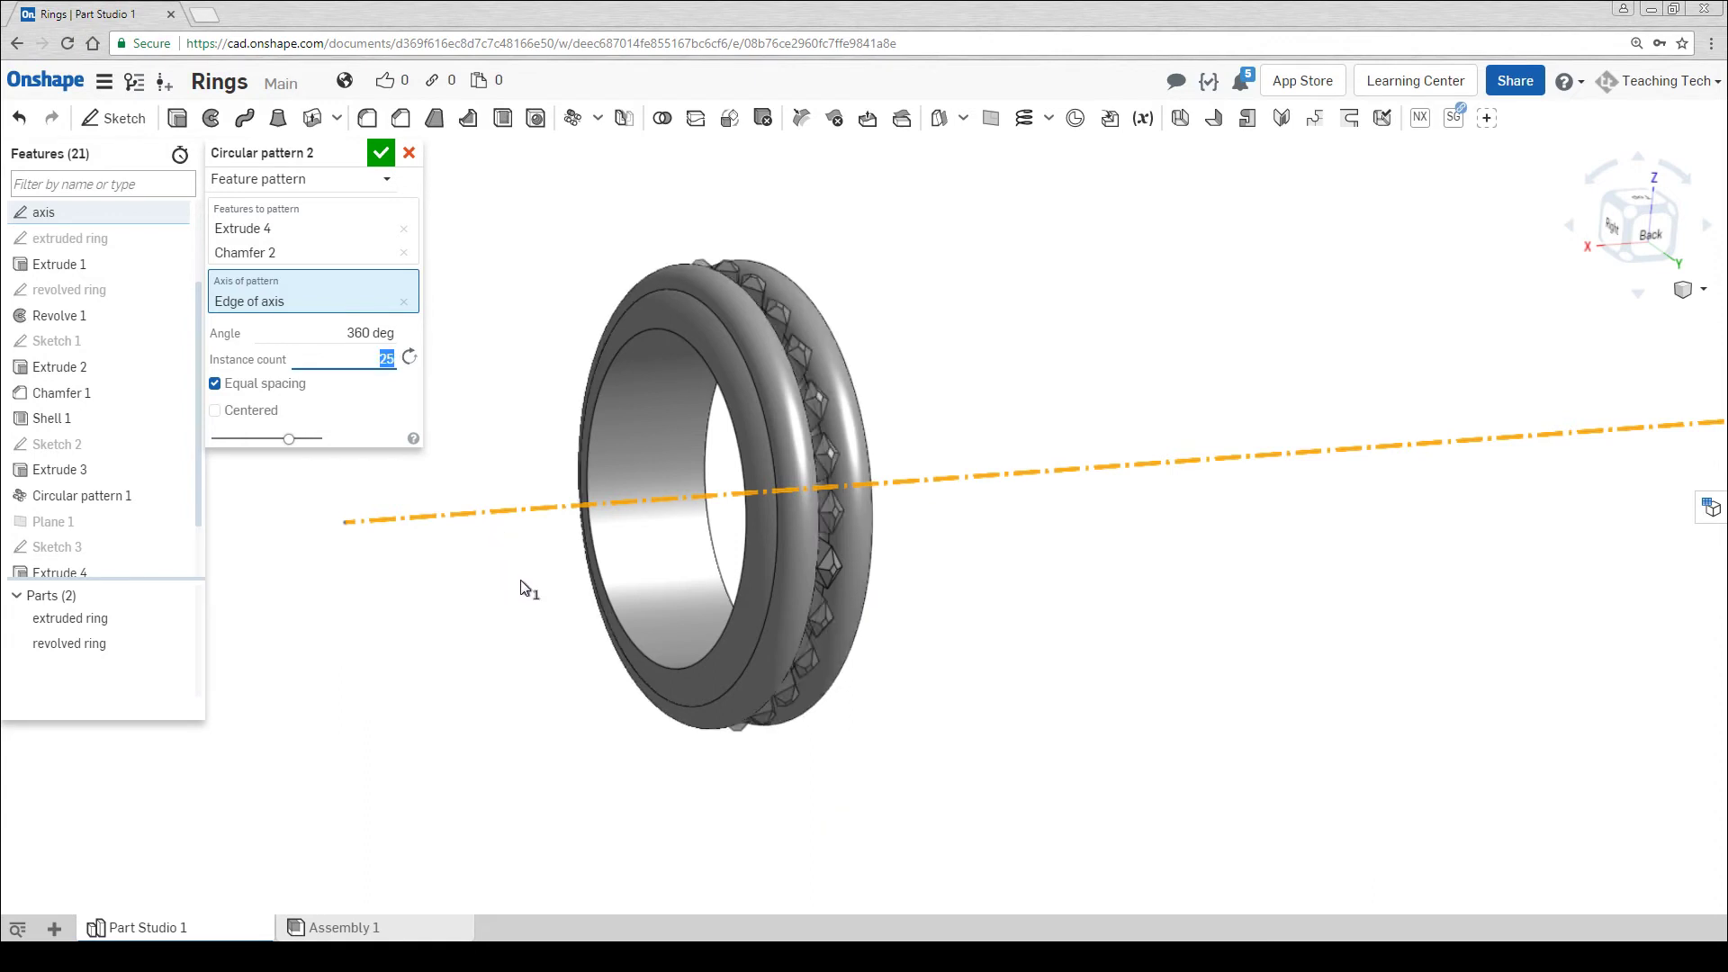
click(371, 333)
text(1)
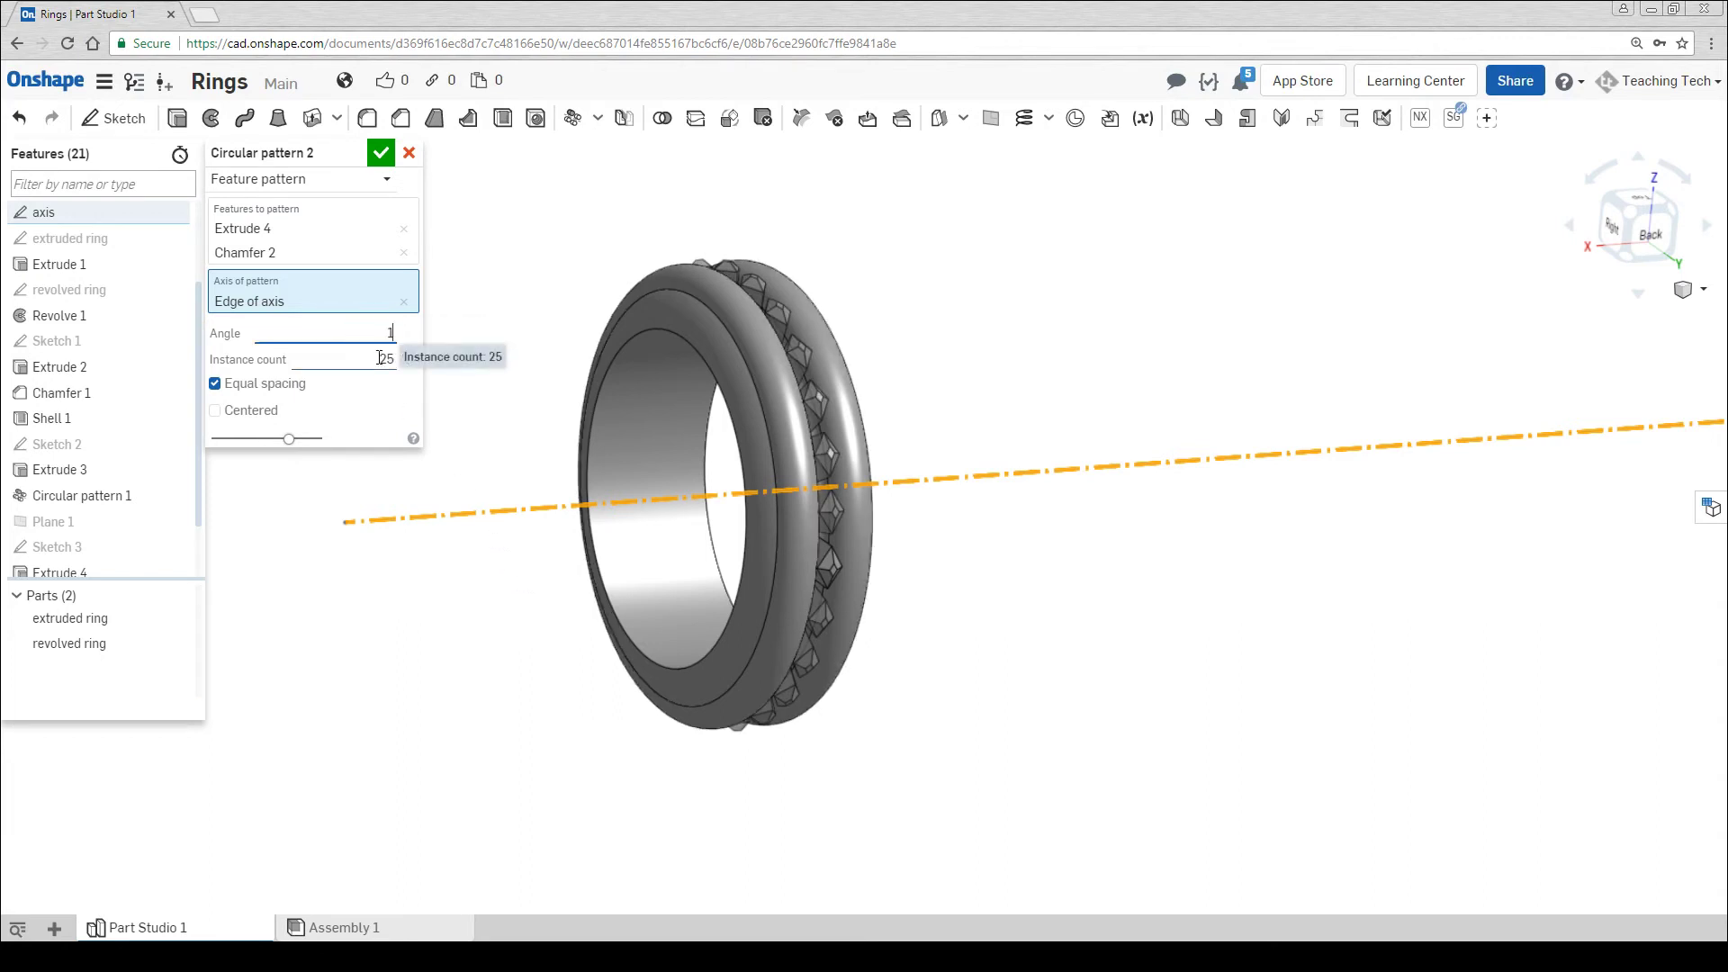
text(80)
key(Return)
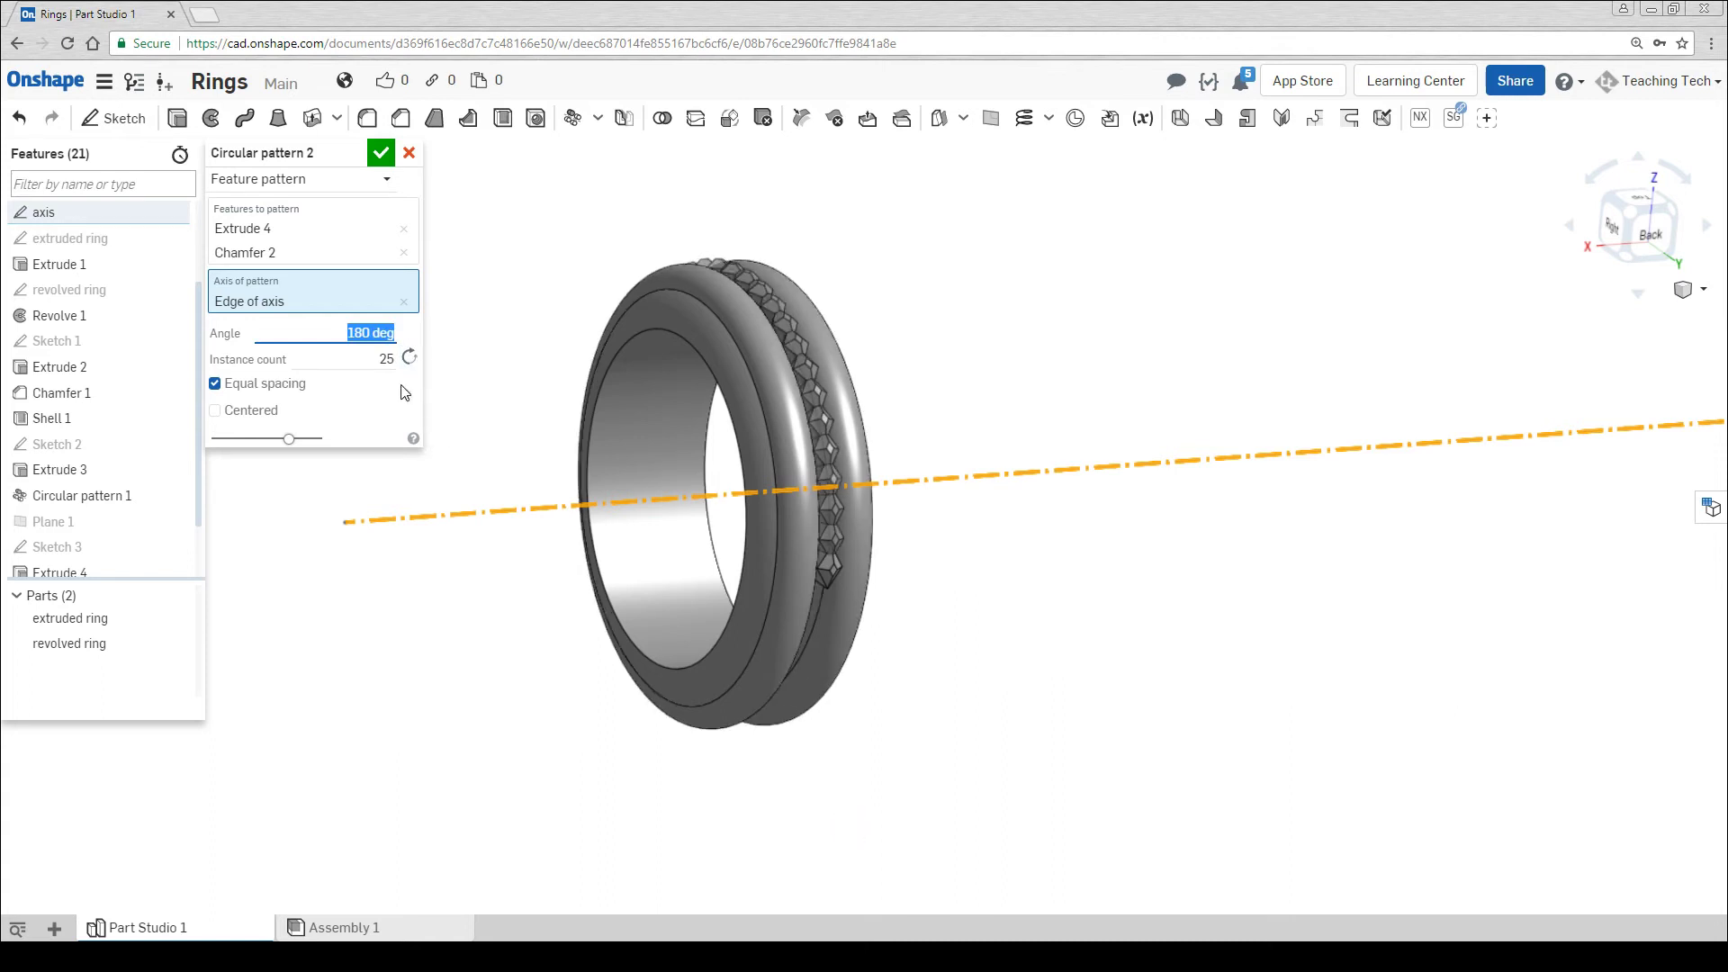
key(Tab)
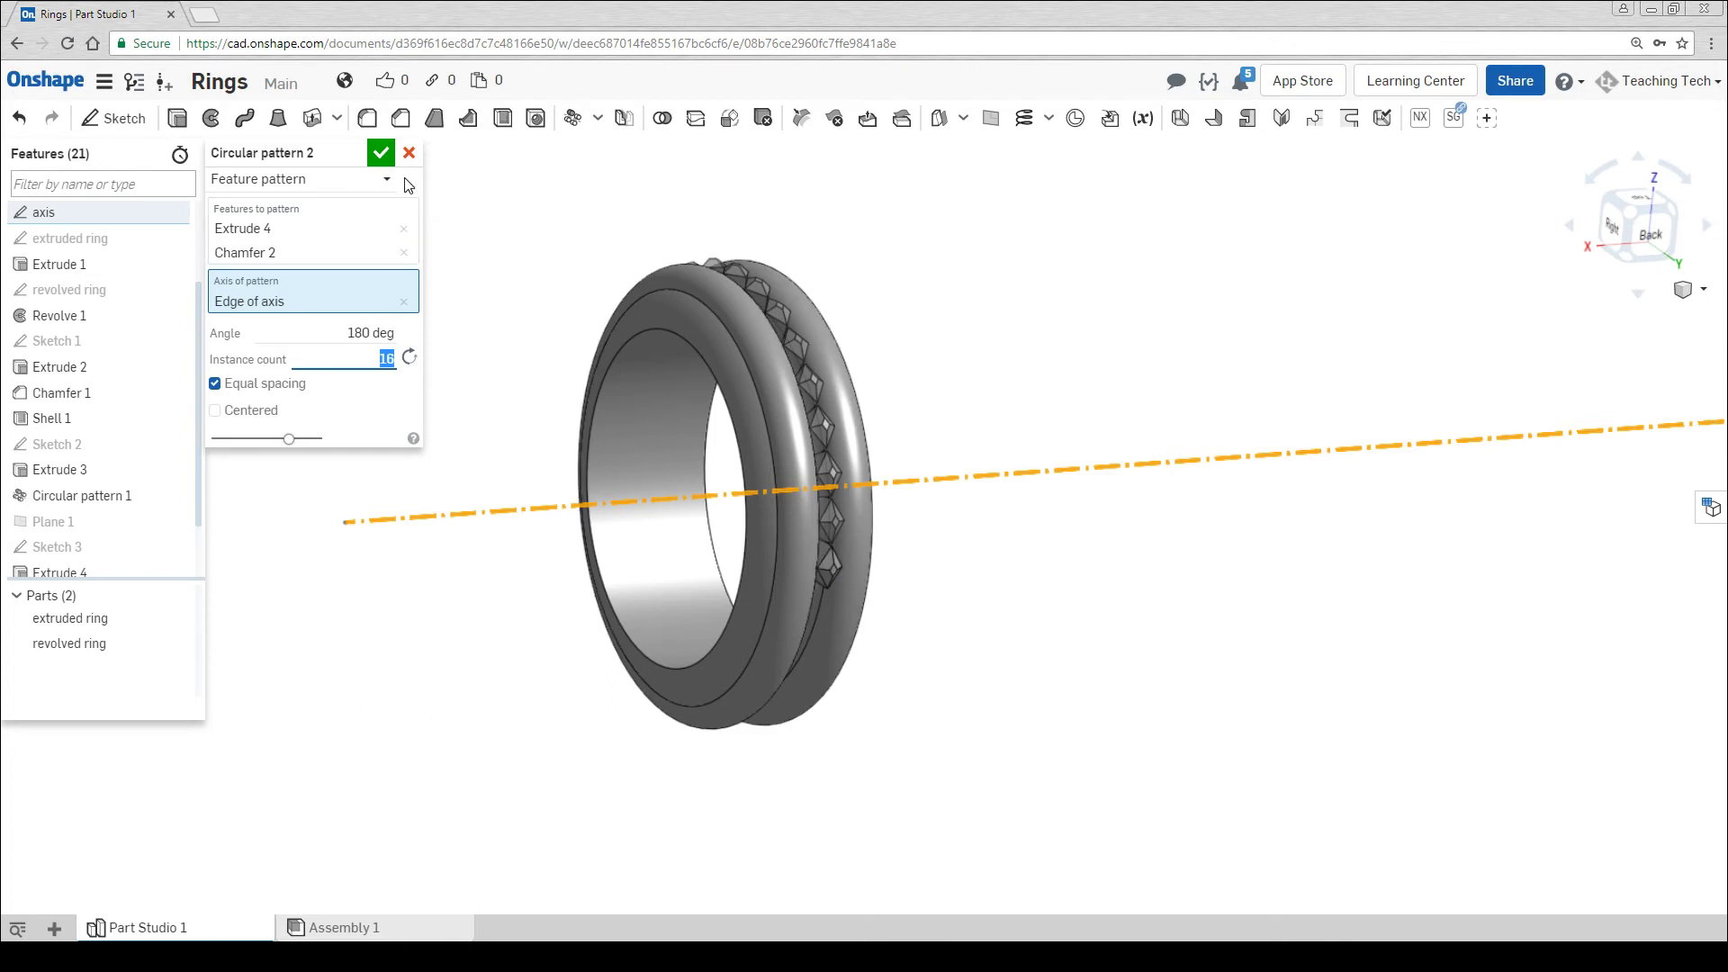
click(381, 153)
scroll(544, 351, down, 4)
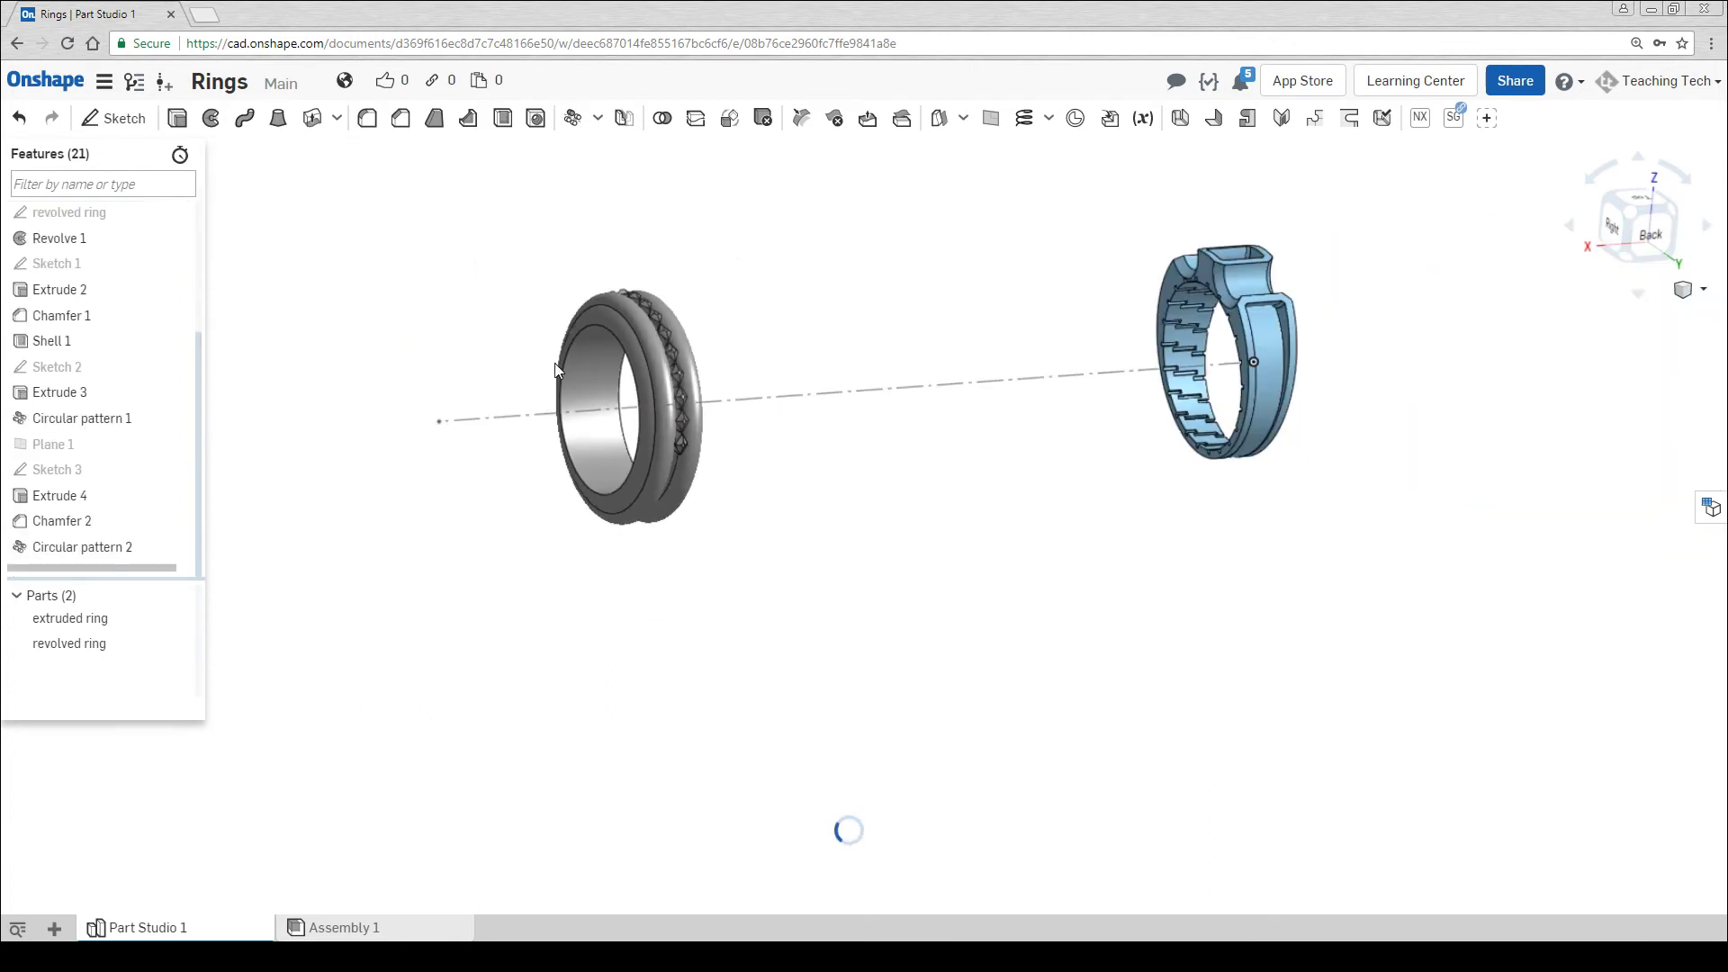
right_drag(557, 369, 671, 500)
scroll(687, 504, up, 3)
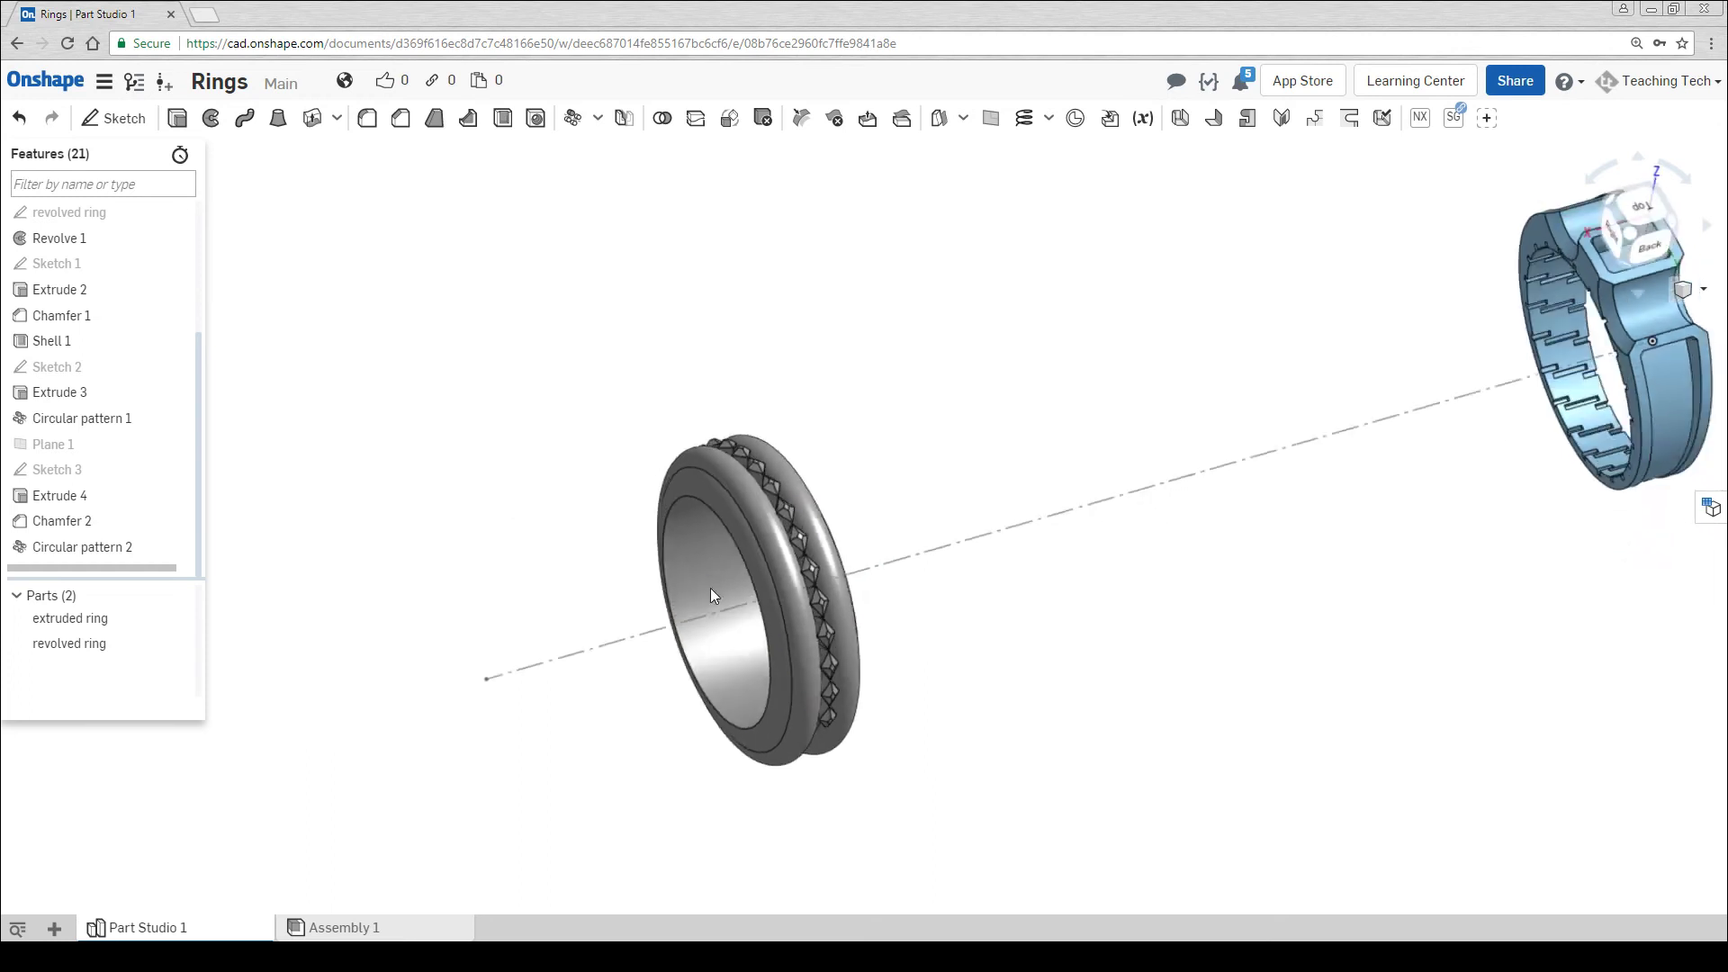
mouse_move(710, 587)
right_down()
mouse_move(756, 656)
mouse_move(721, 656)
mouse_move(671, 590)
mouse_move(657, 493)
mouse_move(866, 537)
mouse_move(945, 587)
mouse_move(937, 574)
right_up()
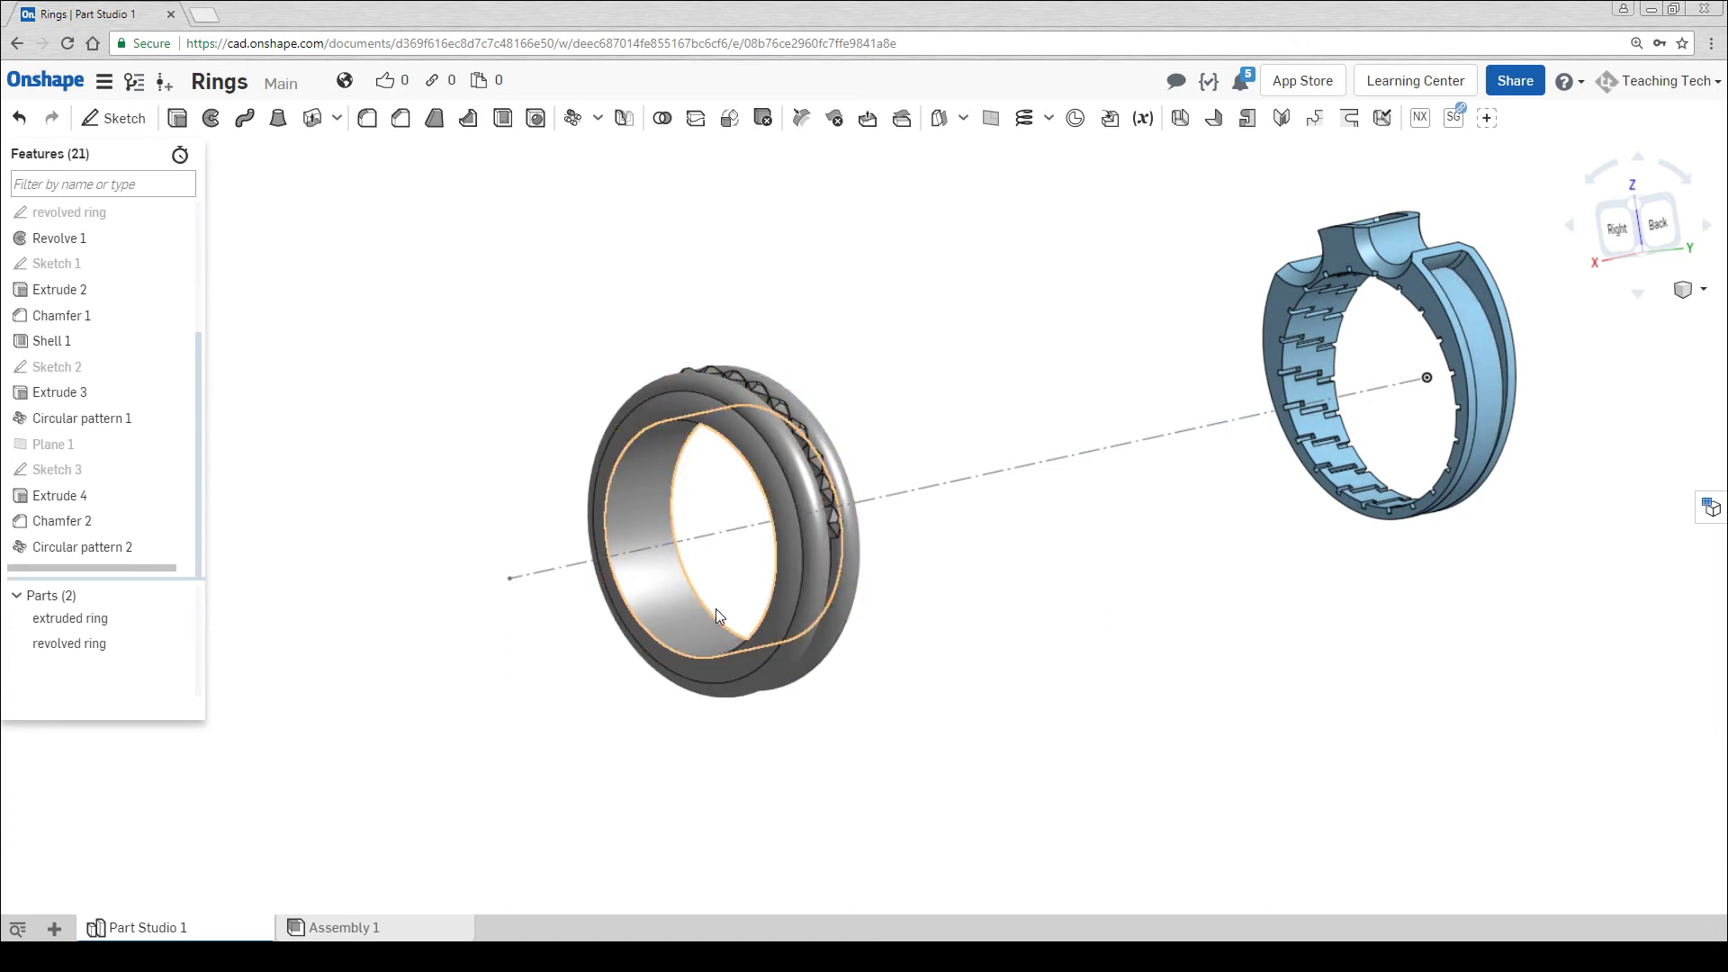
Start a new sketch on the Top plane, turned toward the grey ring
click(113, 118)
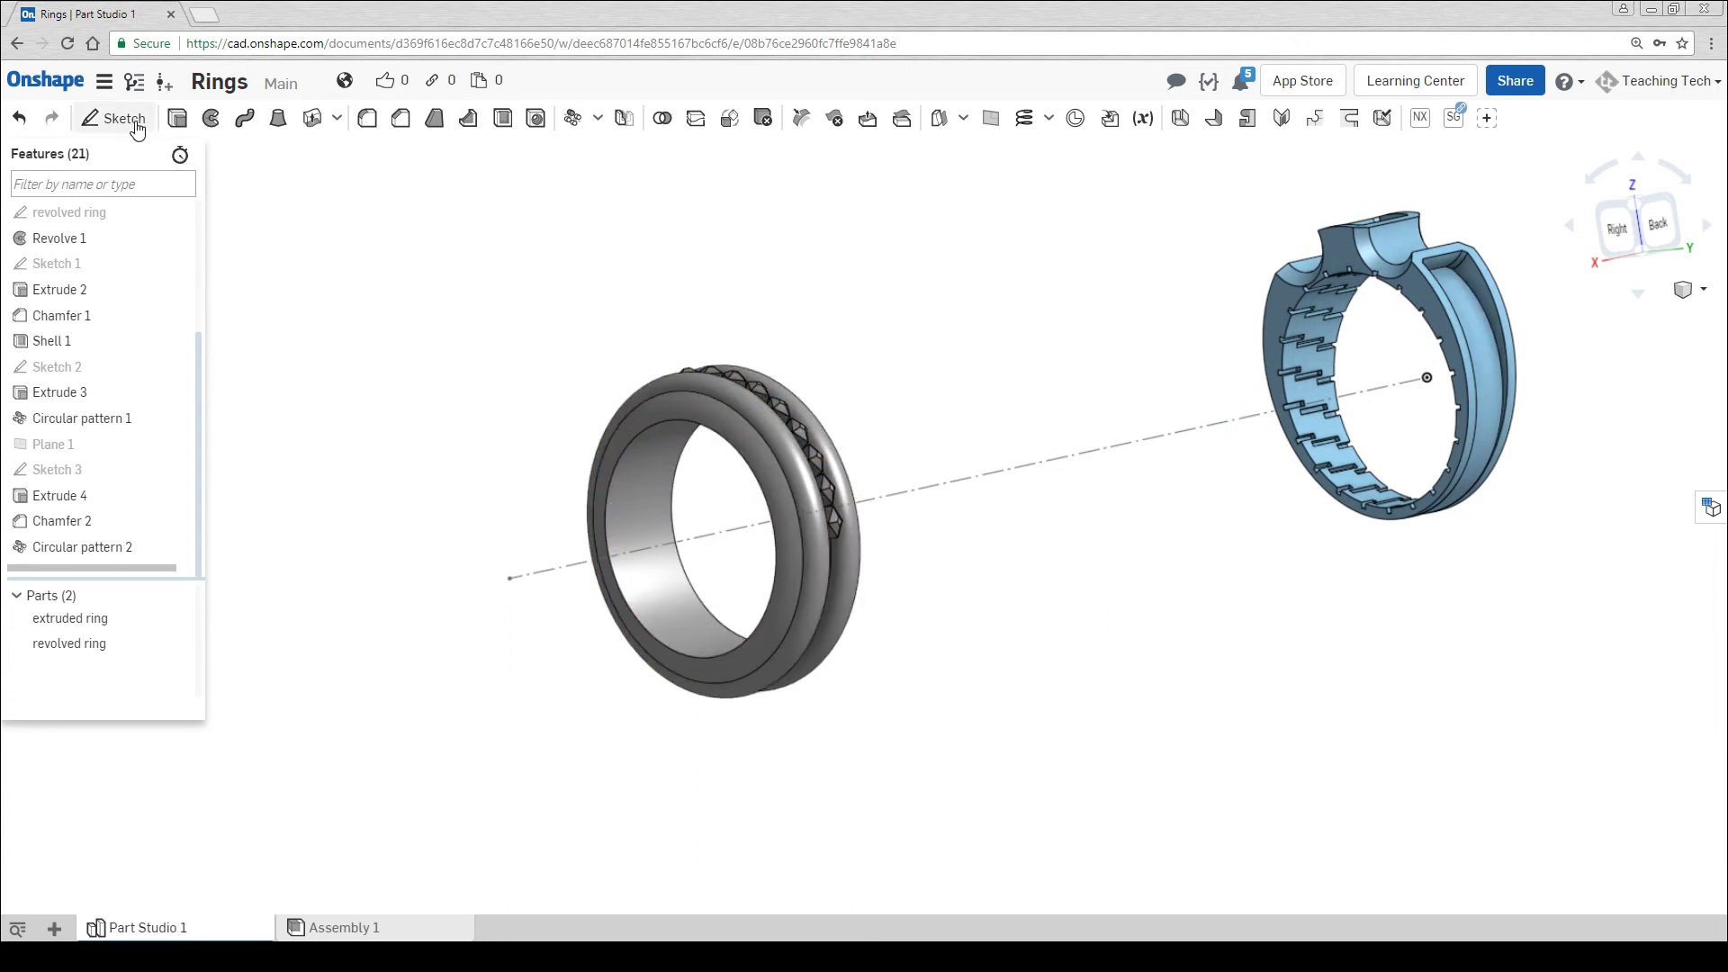
scroll(479, 360, down, 4)
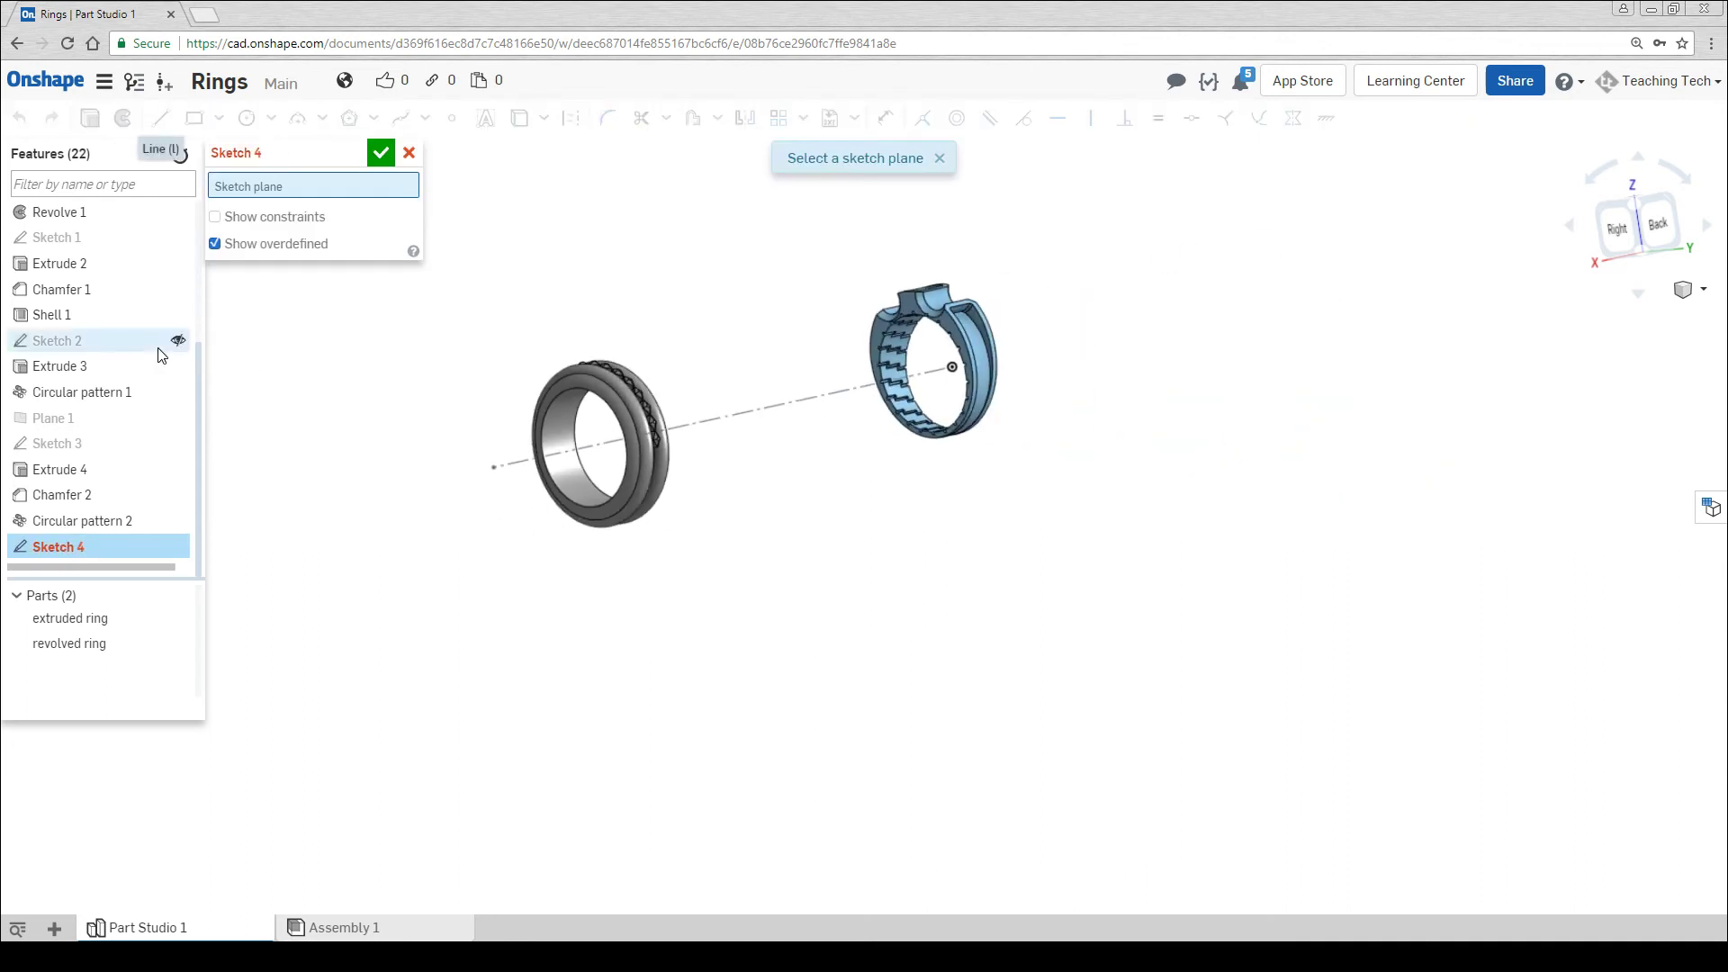
scroll(108, 342, up, 3)
click(490, 447)
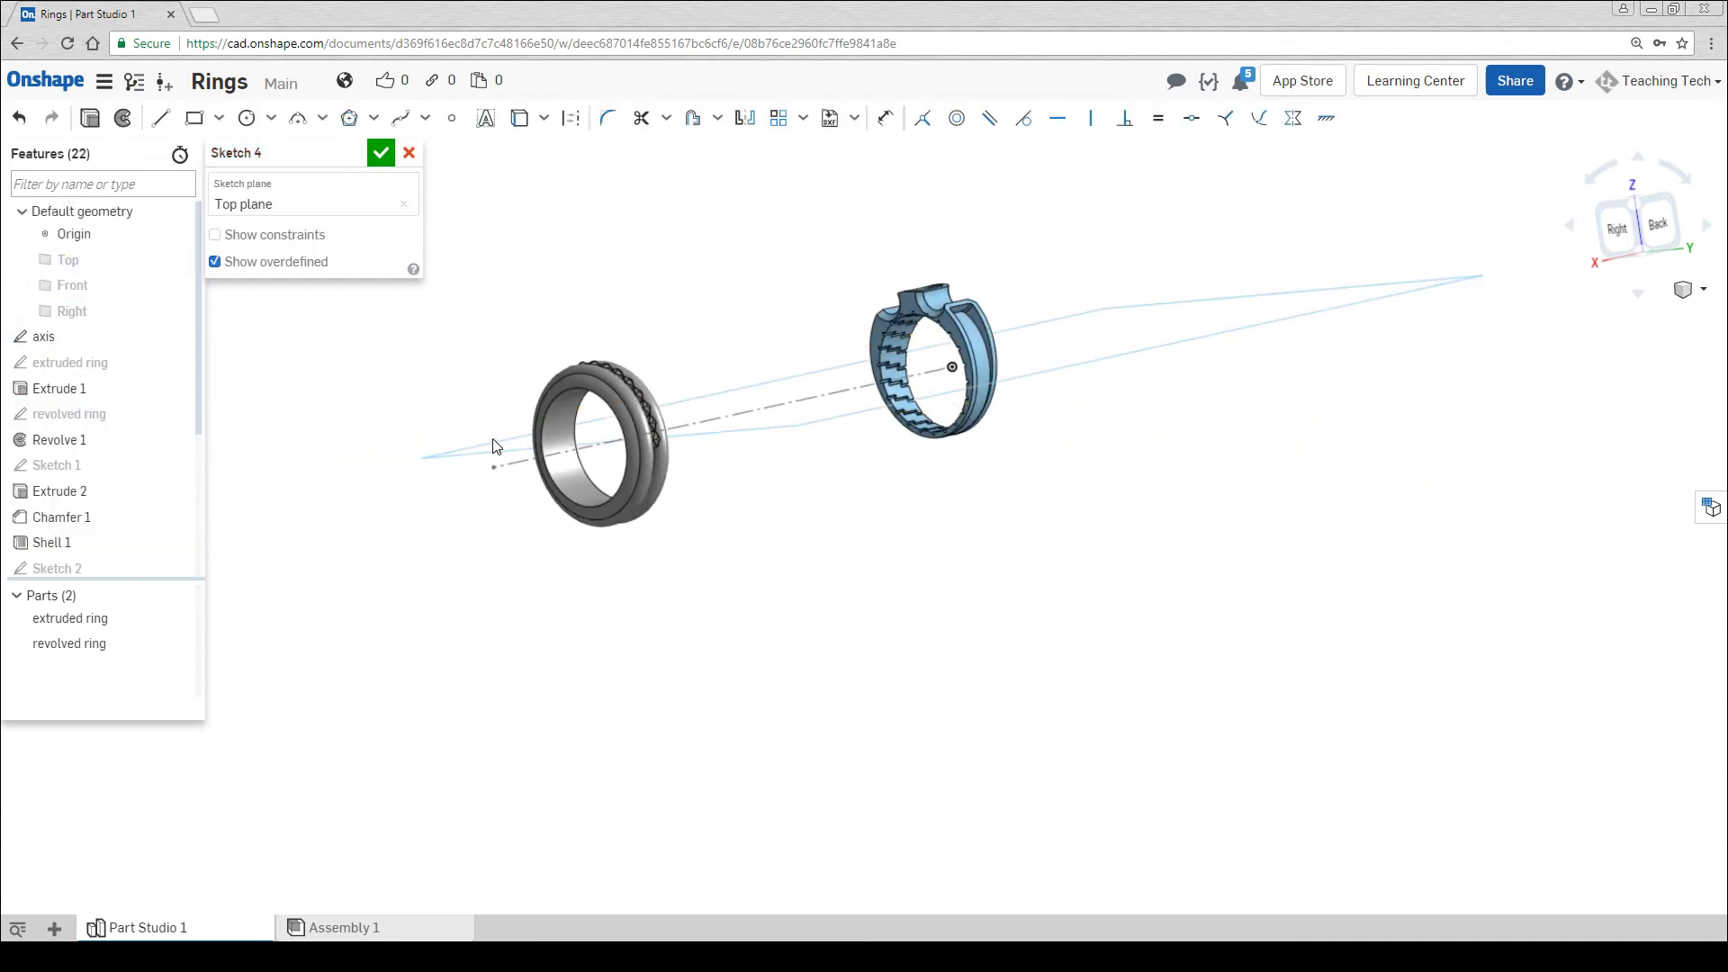
right_drag(490, 447, 603, 414)
scroll(610, 425, up, 5)
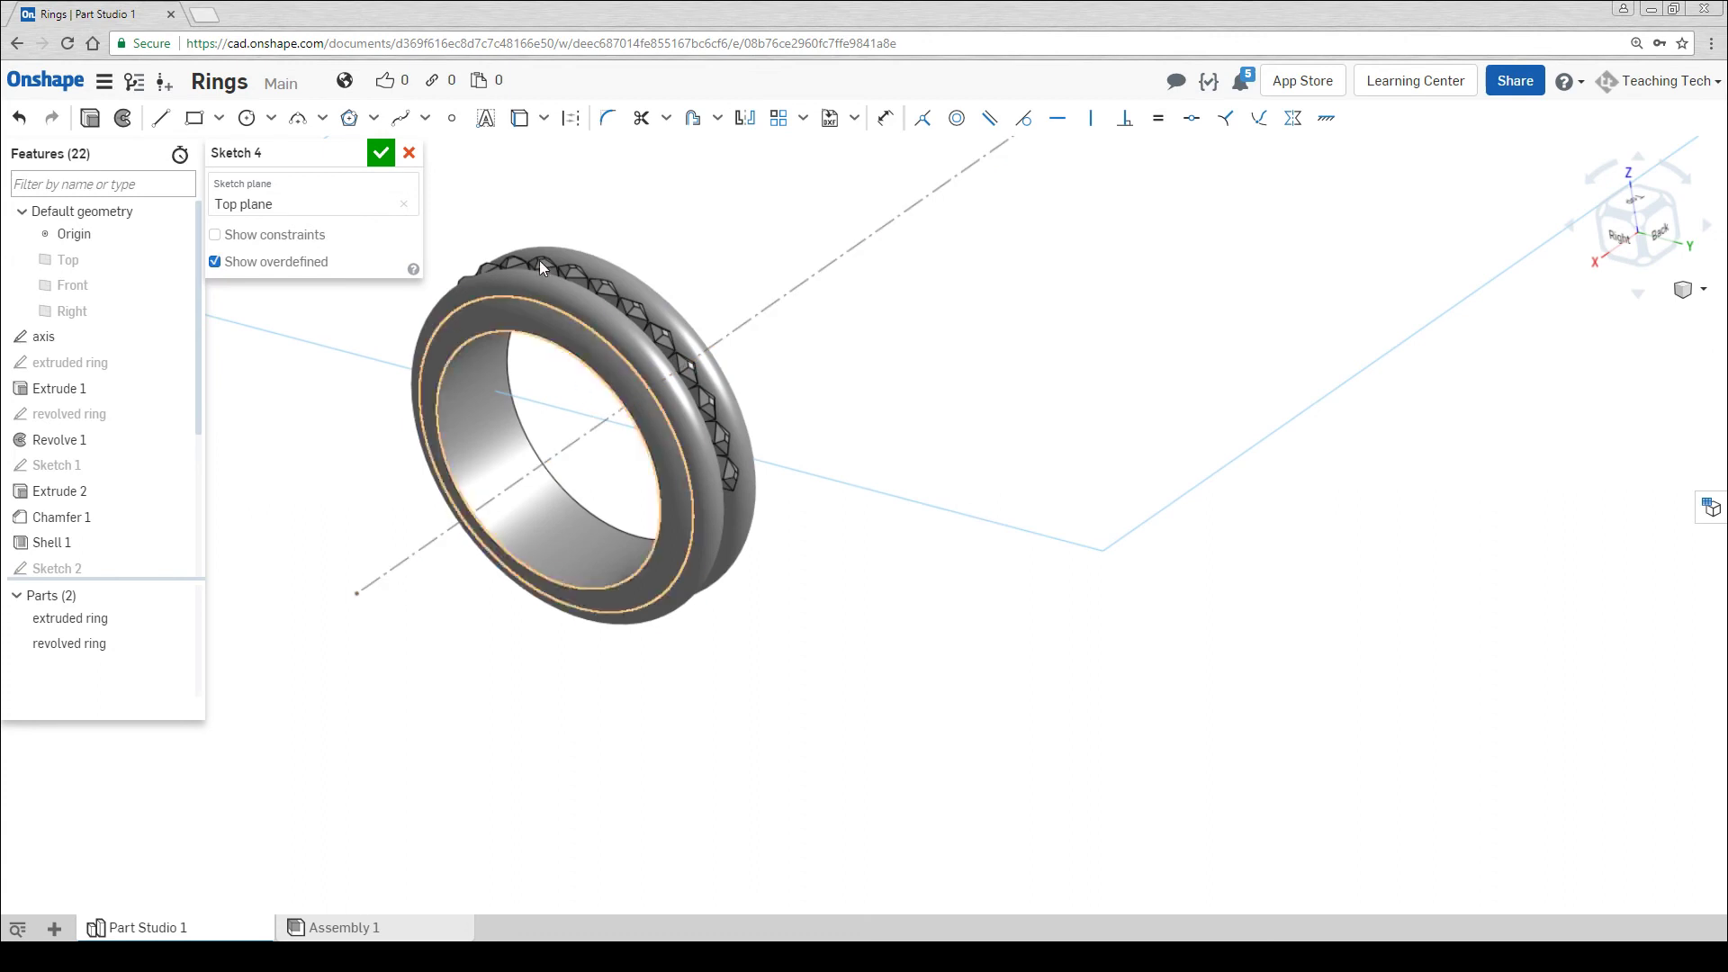
Place a text box on the ring in top view reading 'TT'
click(486, 119)
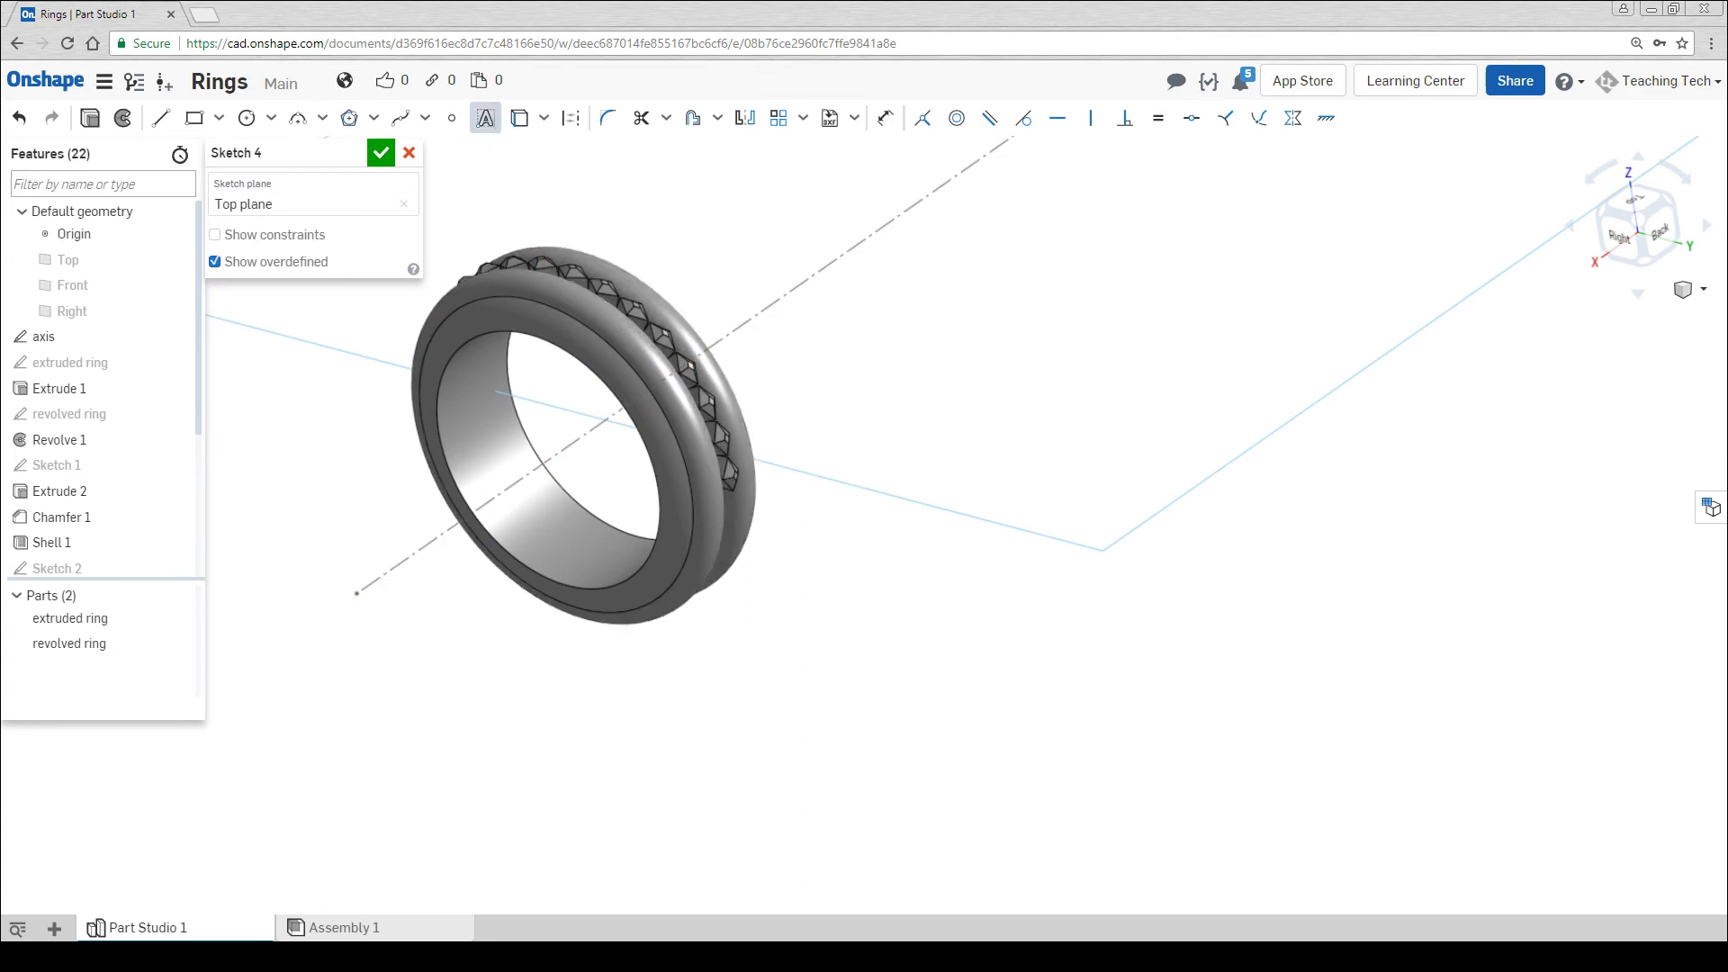
click(1643, 196)
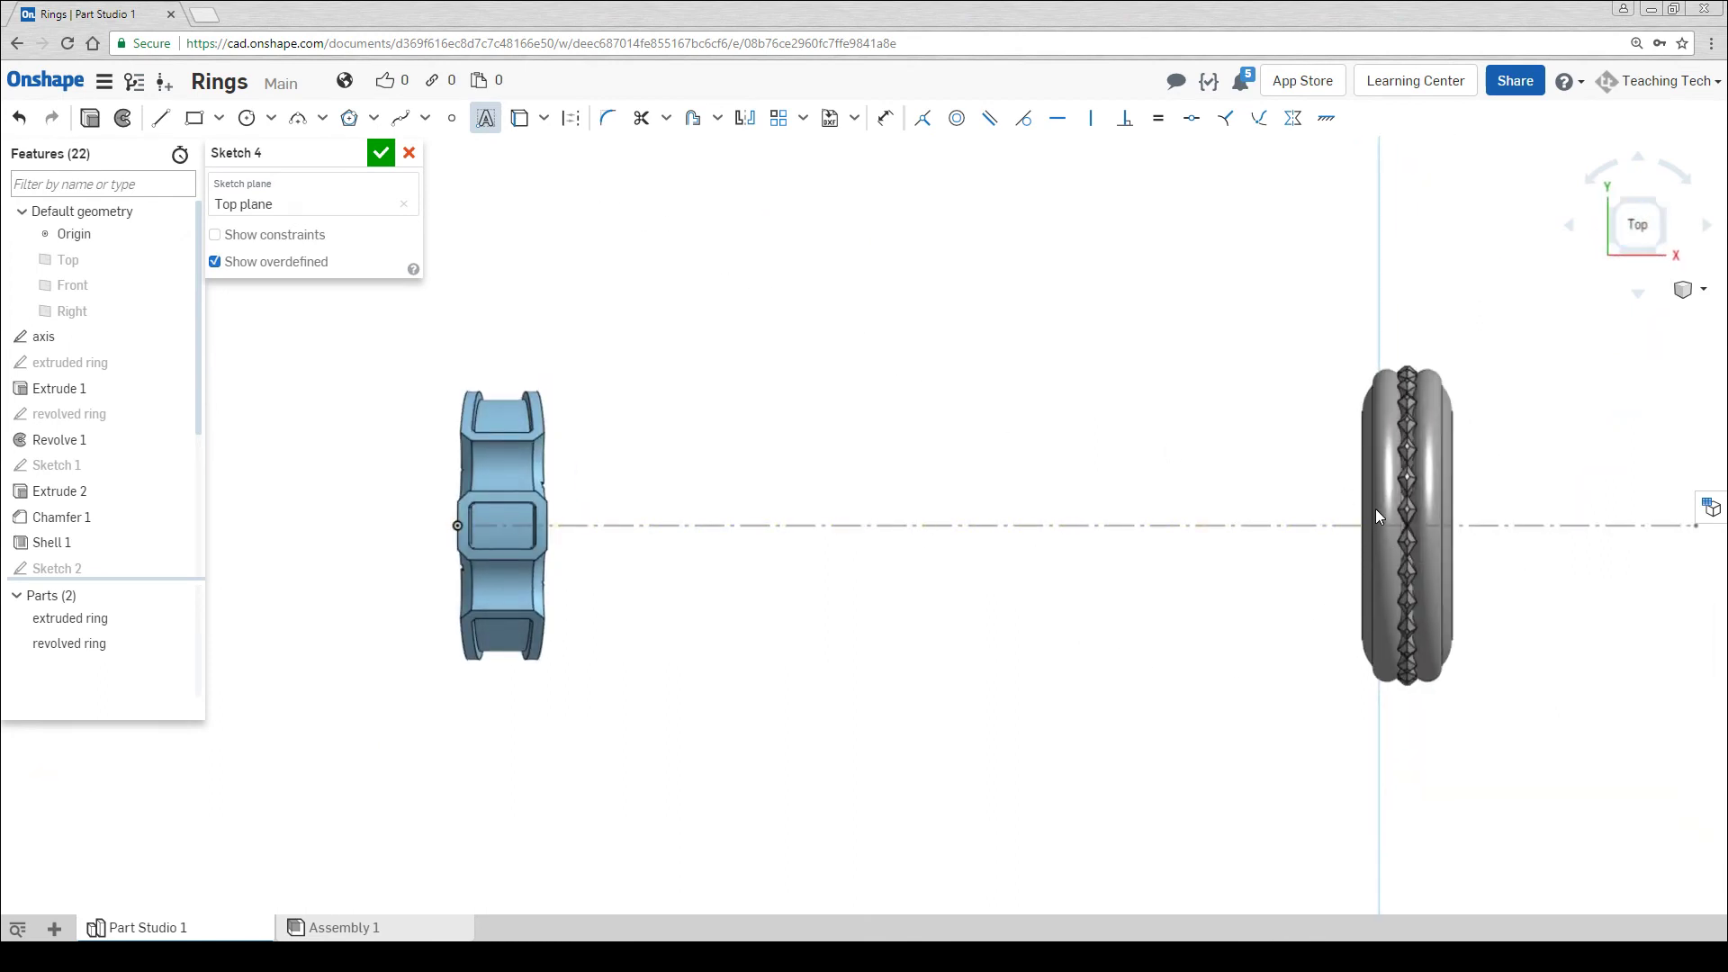
click(1431, 545)
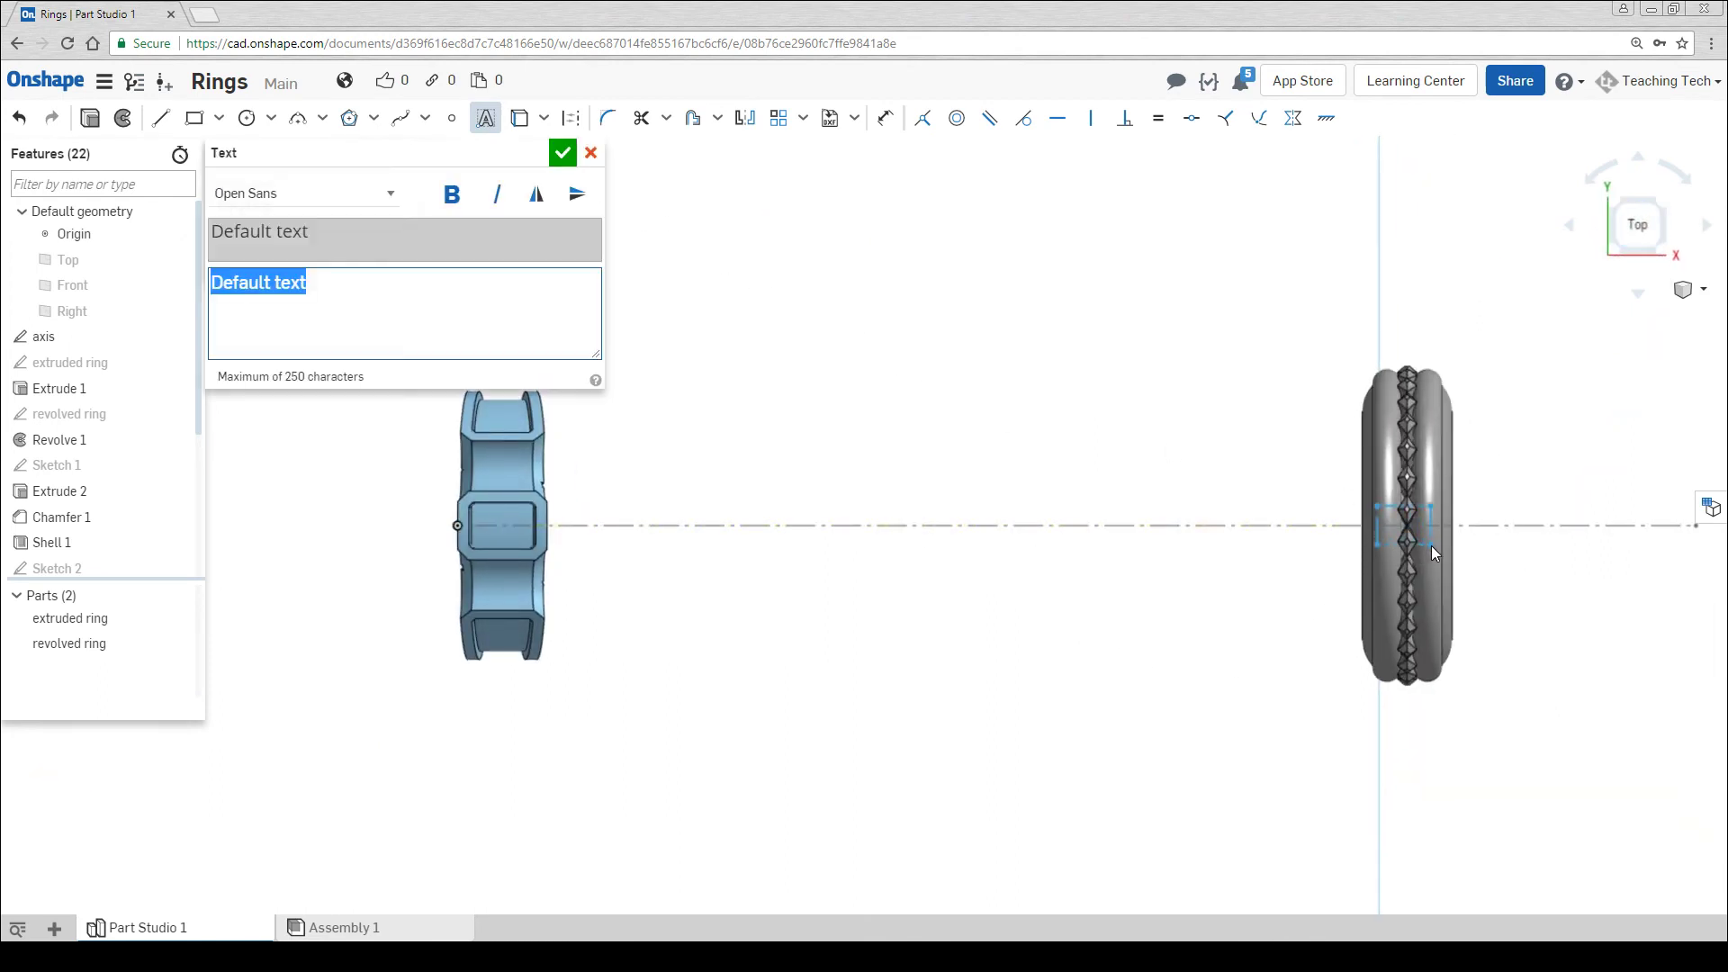
drag(383, 307, 203, 299)
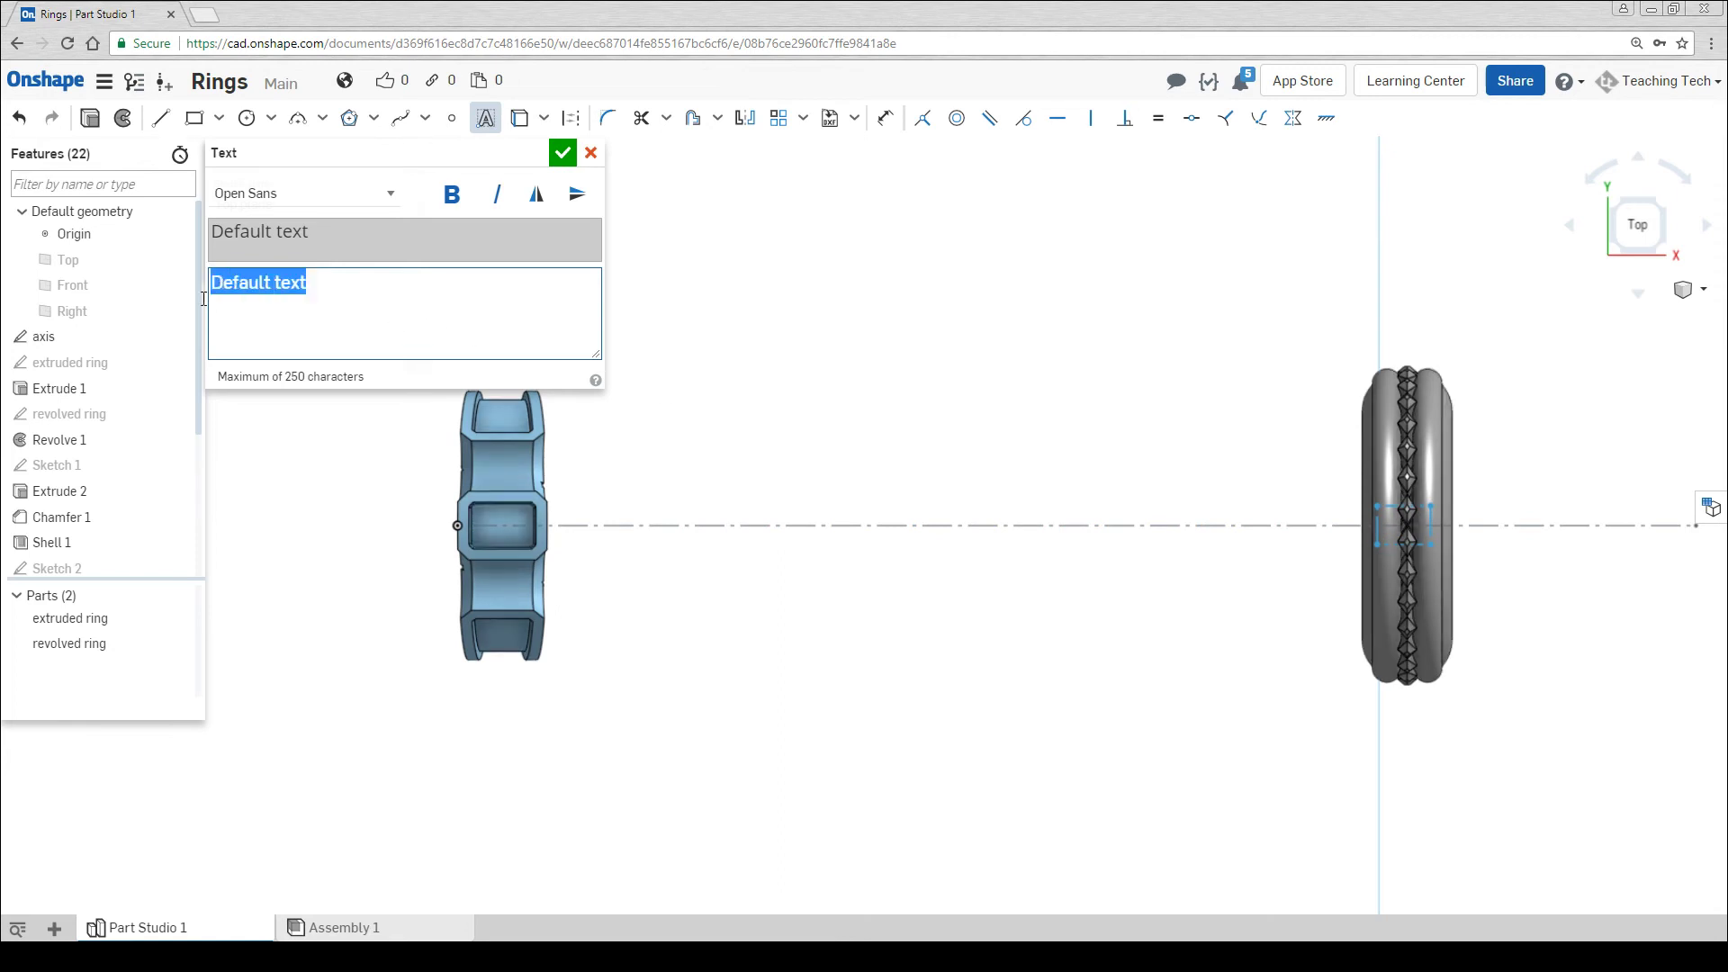
text(TT)
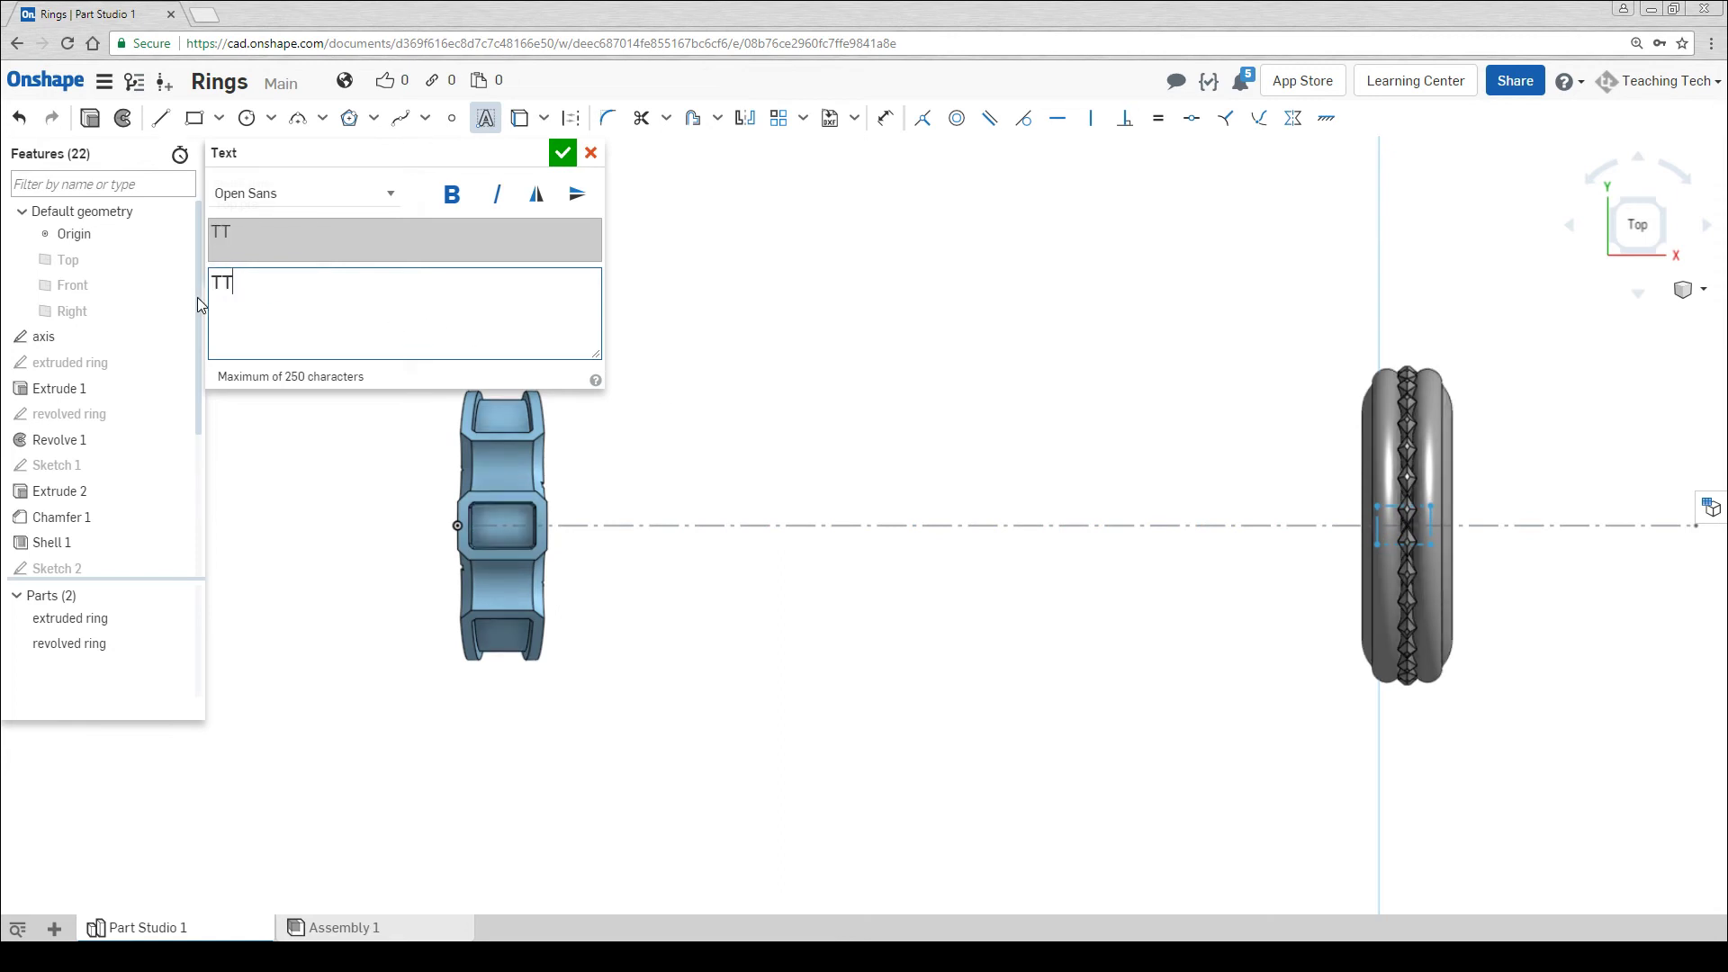
click(561, 155)
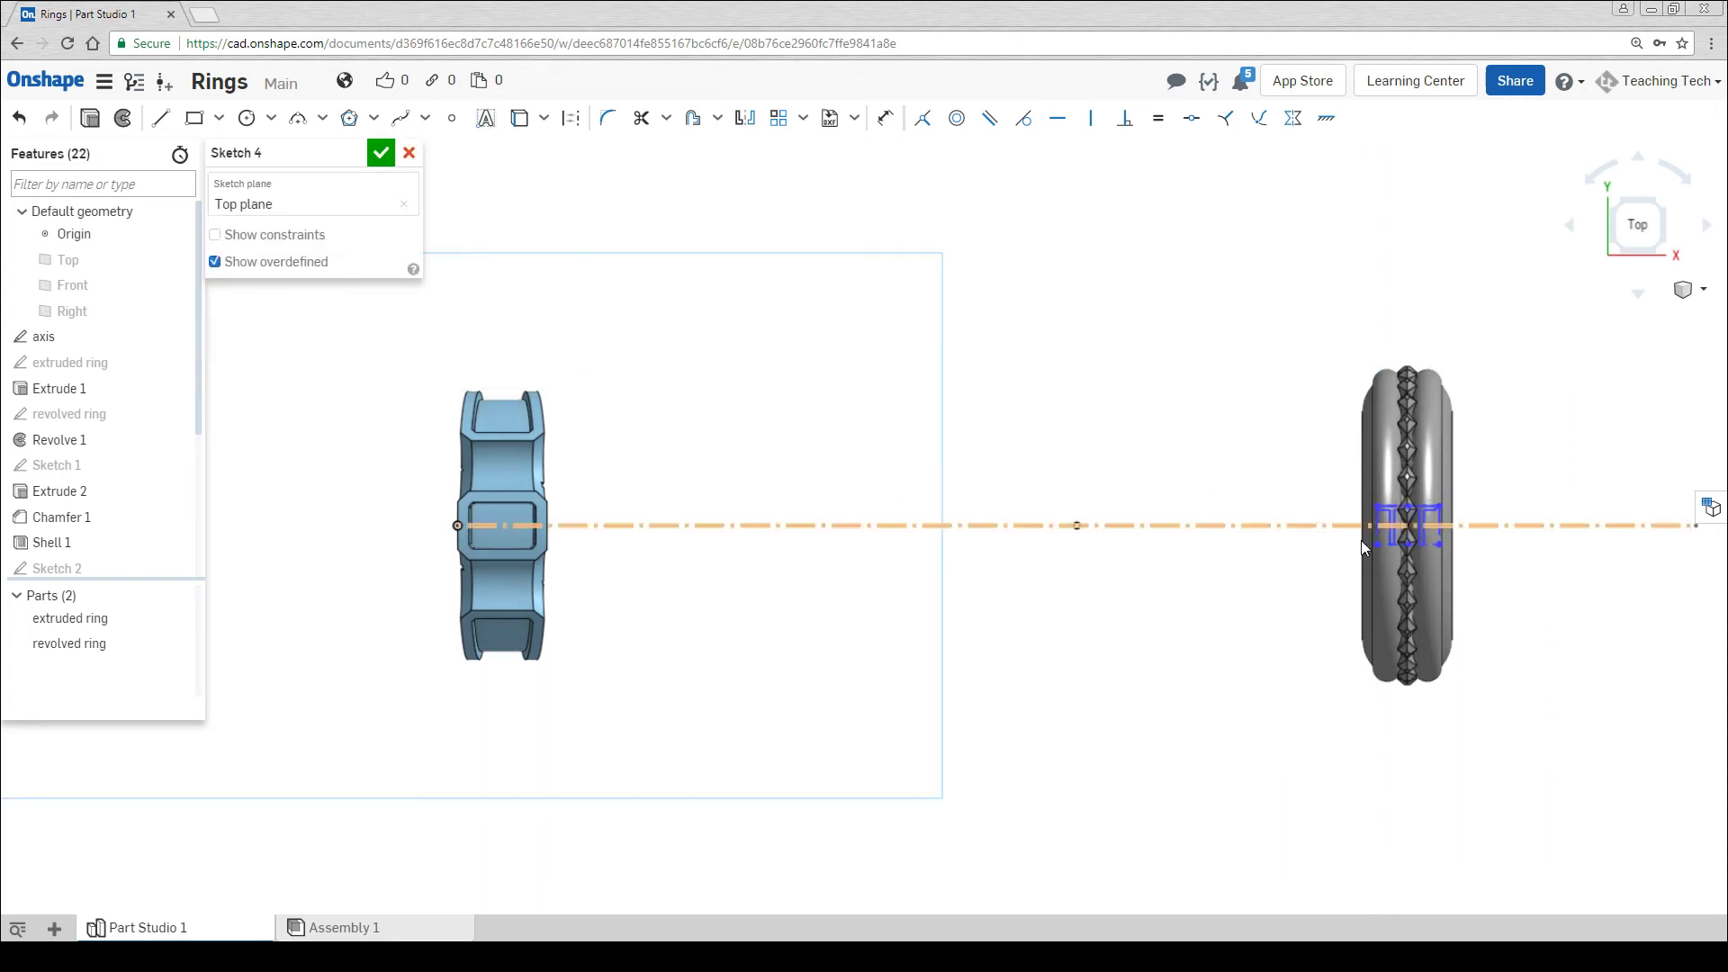
Dimension the TT text's vertical edge to 3 mm tall
scroll(1348, 558, up, 3)
middle_drag(1348, 558, 820, 550)
scroll(900, 536, up, 1)
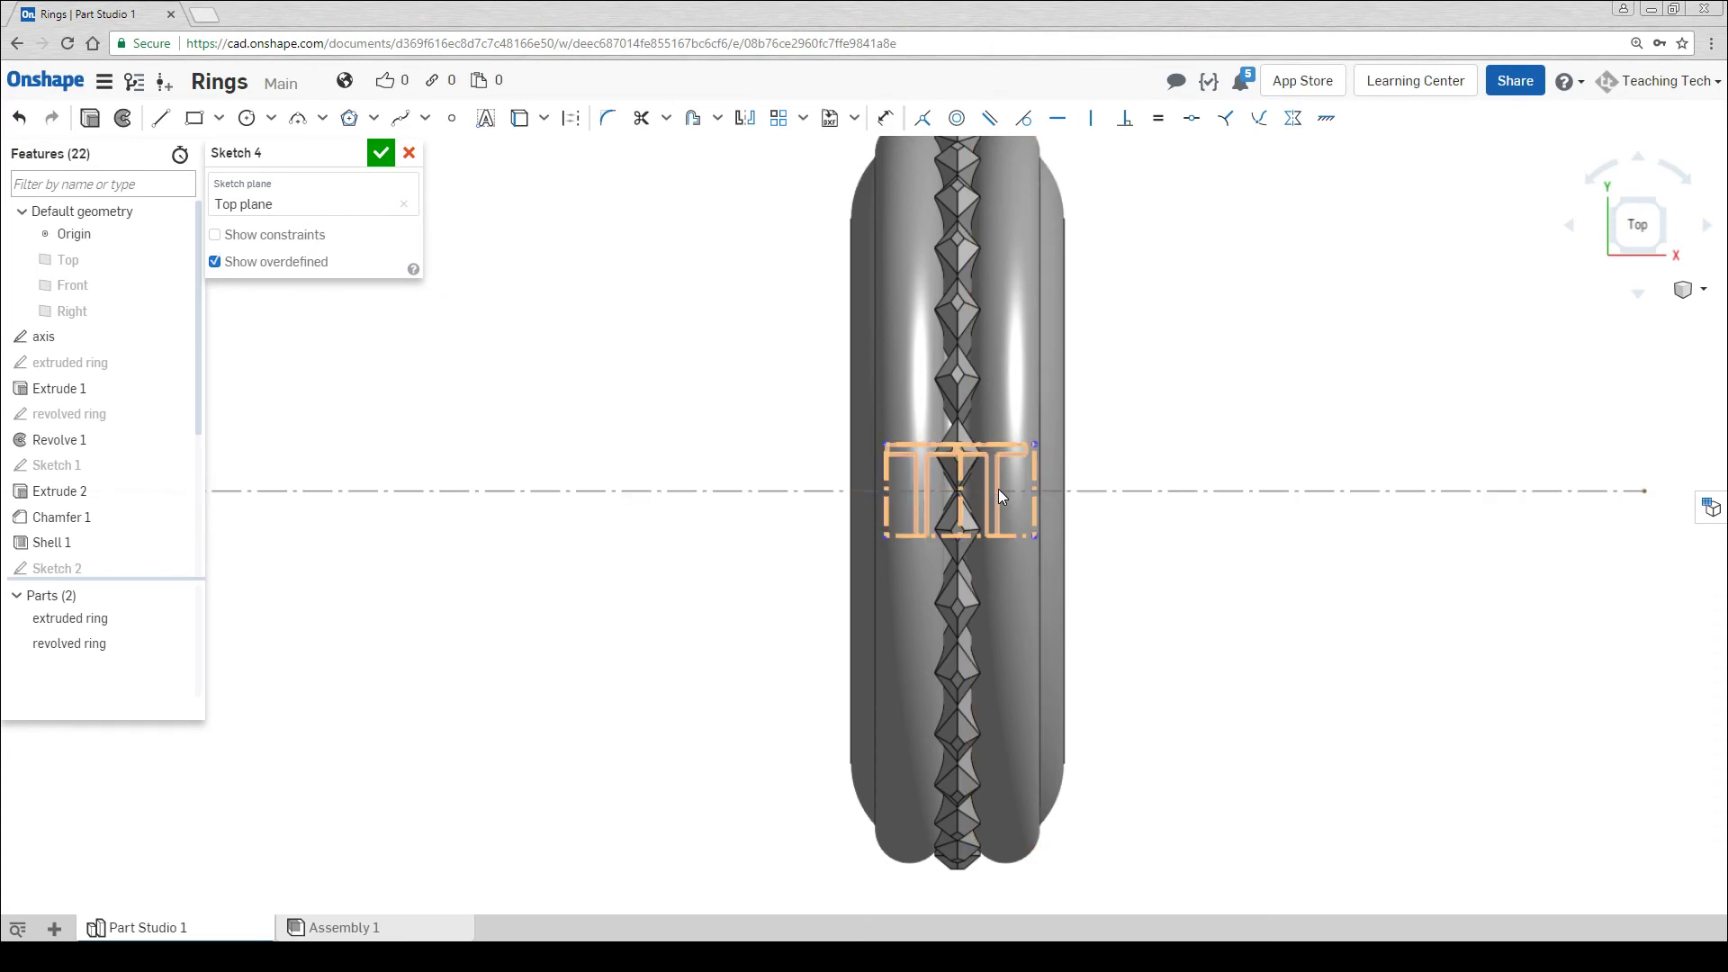
mouse_move(1034, 498)
mouse_down()
mouse_move(1058, 500)
mouse_move(1035, 495)
mouse_up()
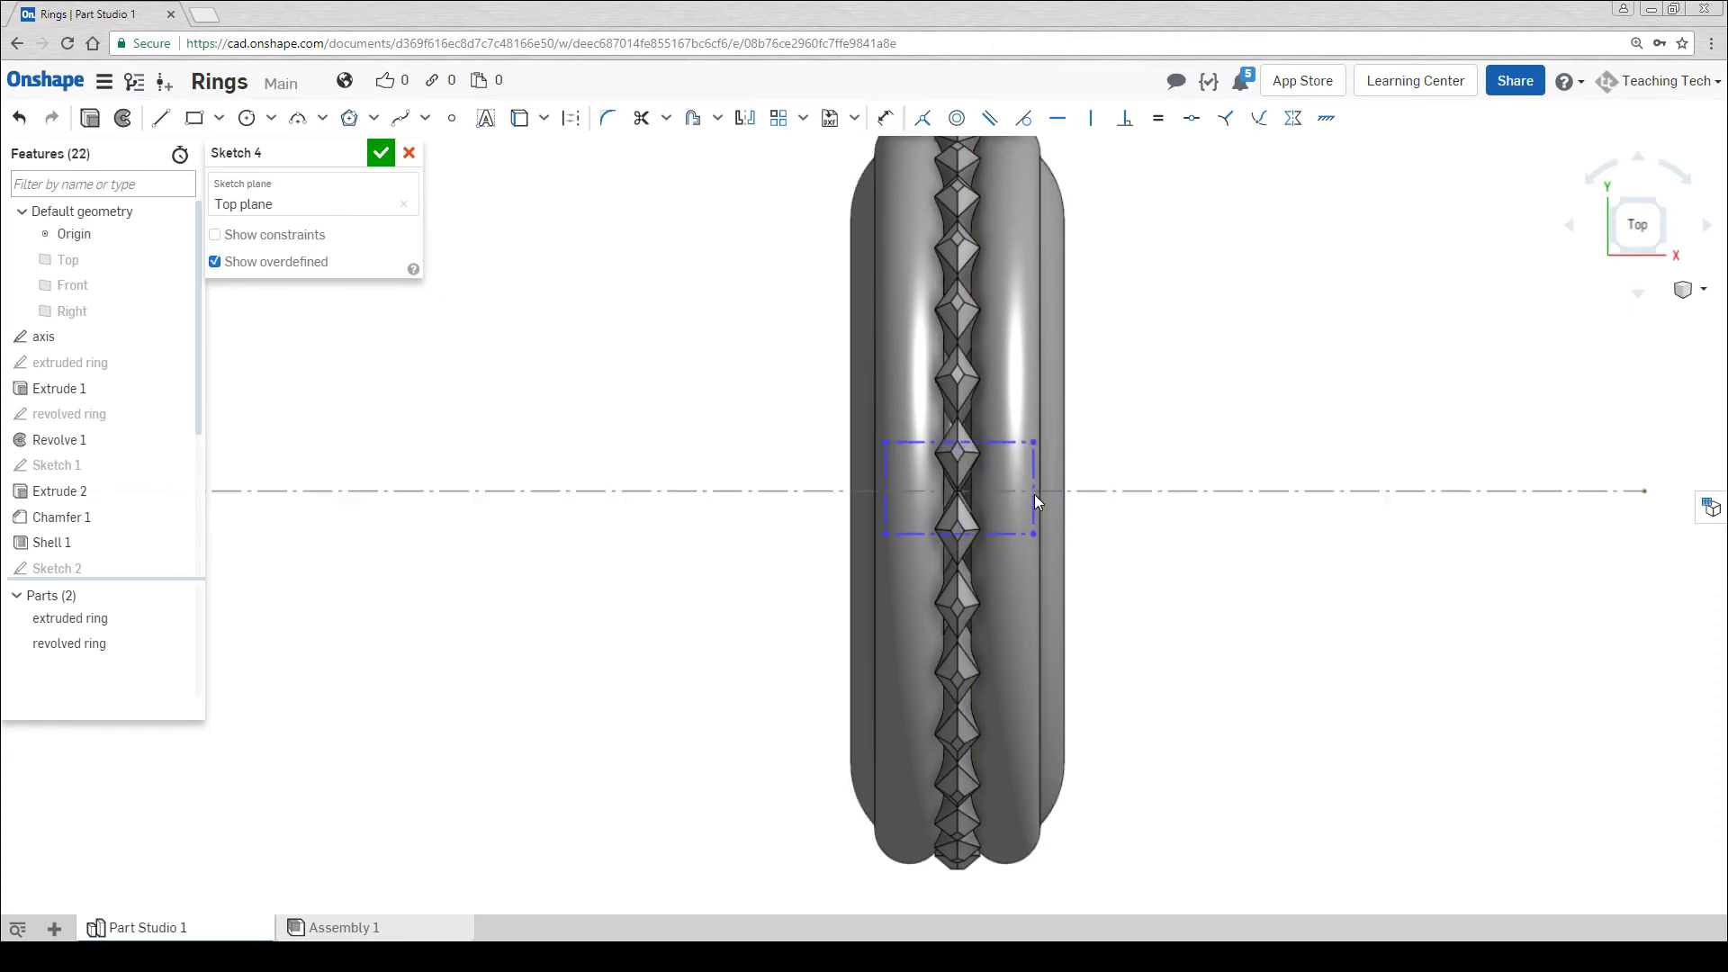
key(u)
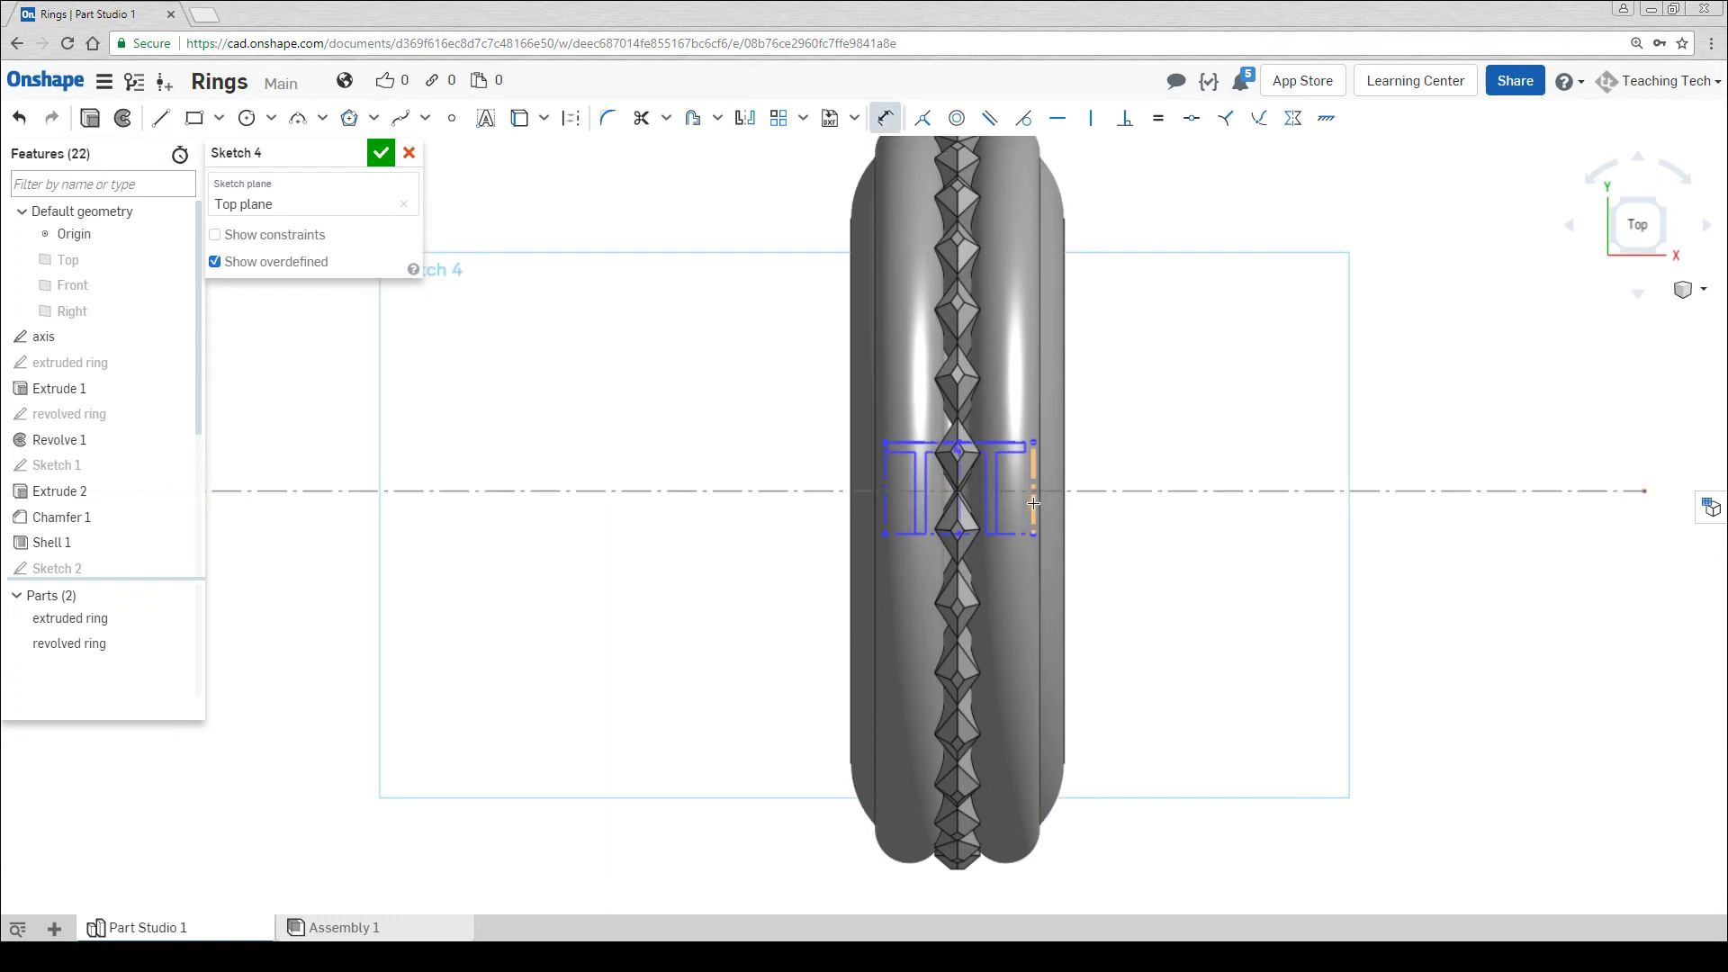
click(1033, 504)
text(3)
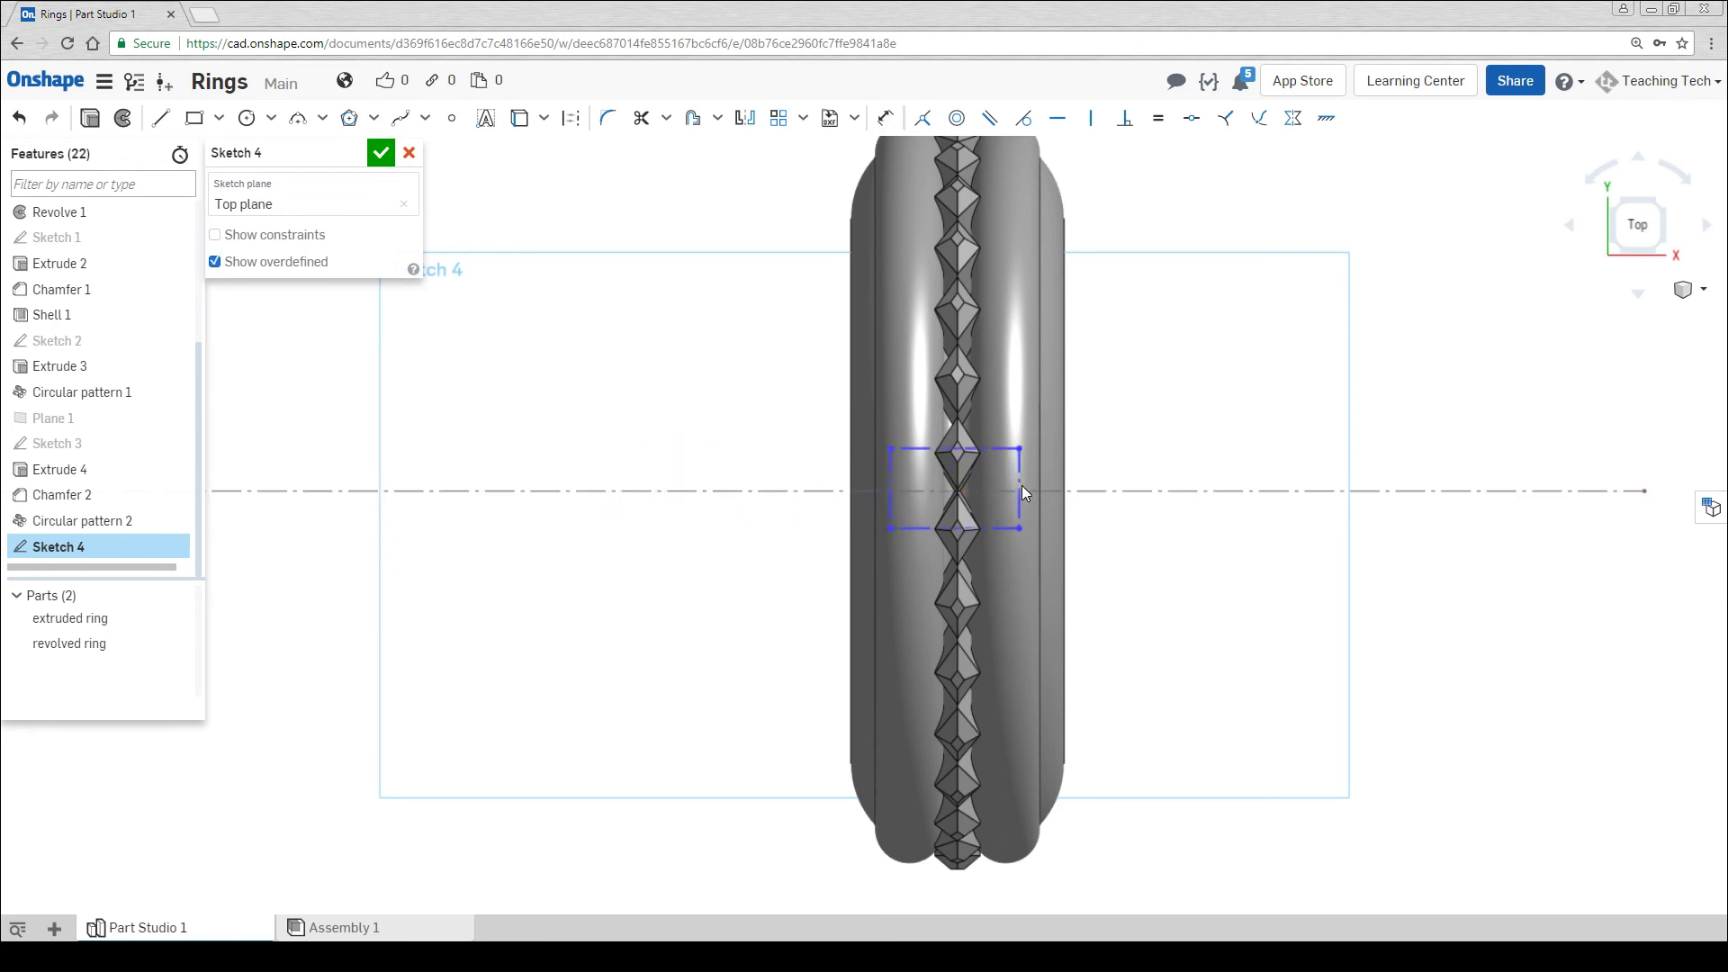
Centre the TT text across the ring's axis and finish Sketch 4
drag(1023, 484, 1022, 484)
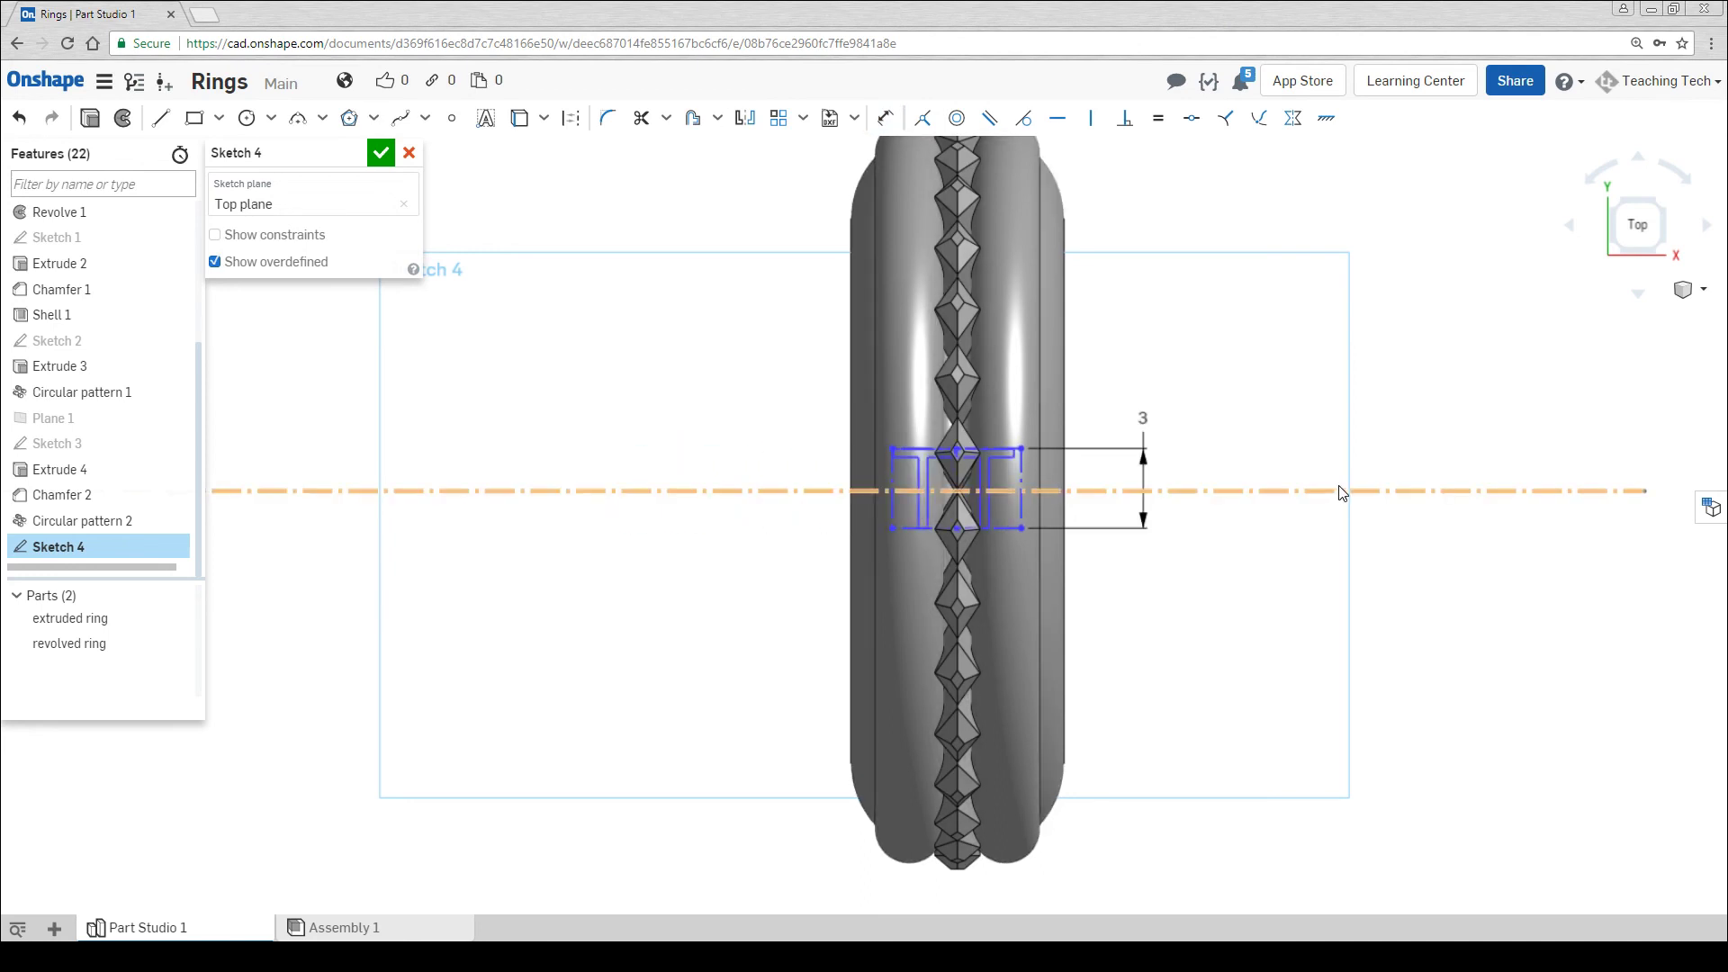
click(381, 153)
scroll(621, 401, down, 3)
right_drag(628, 403, 696, 430)
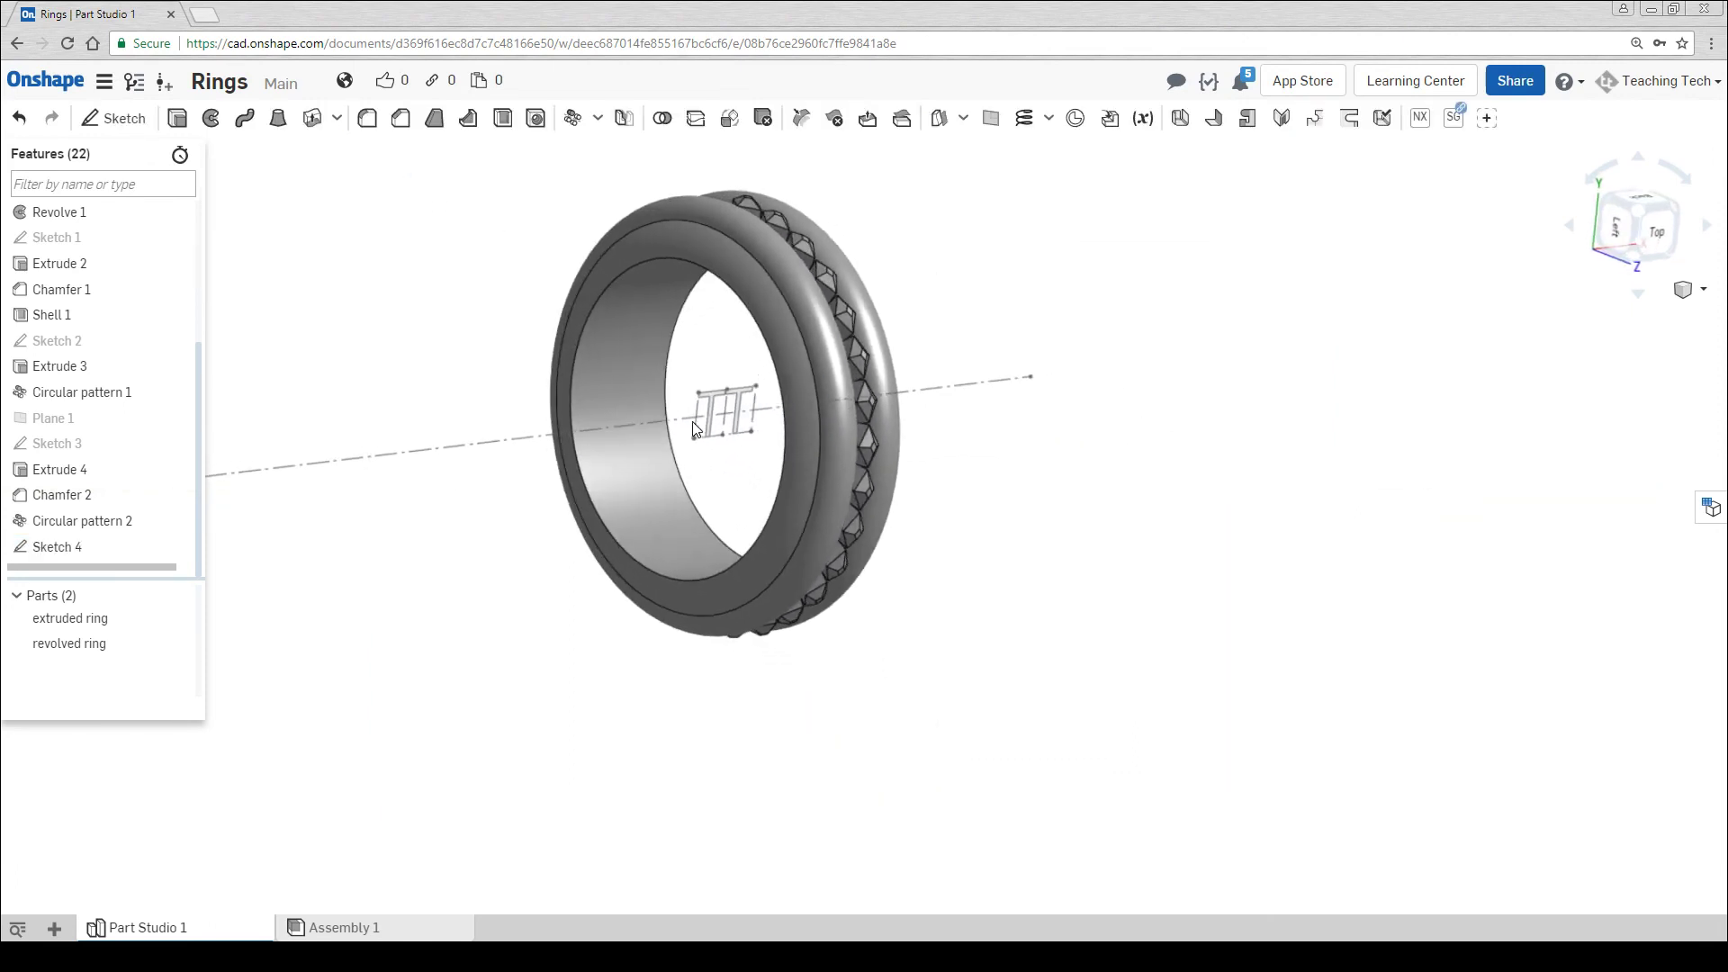
Remove-extrude Sketch 4 up to the ring's inner face, offset 0.5 mm, flipped to cut in
click(178, 118)
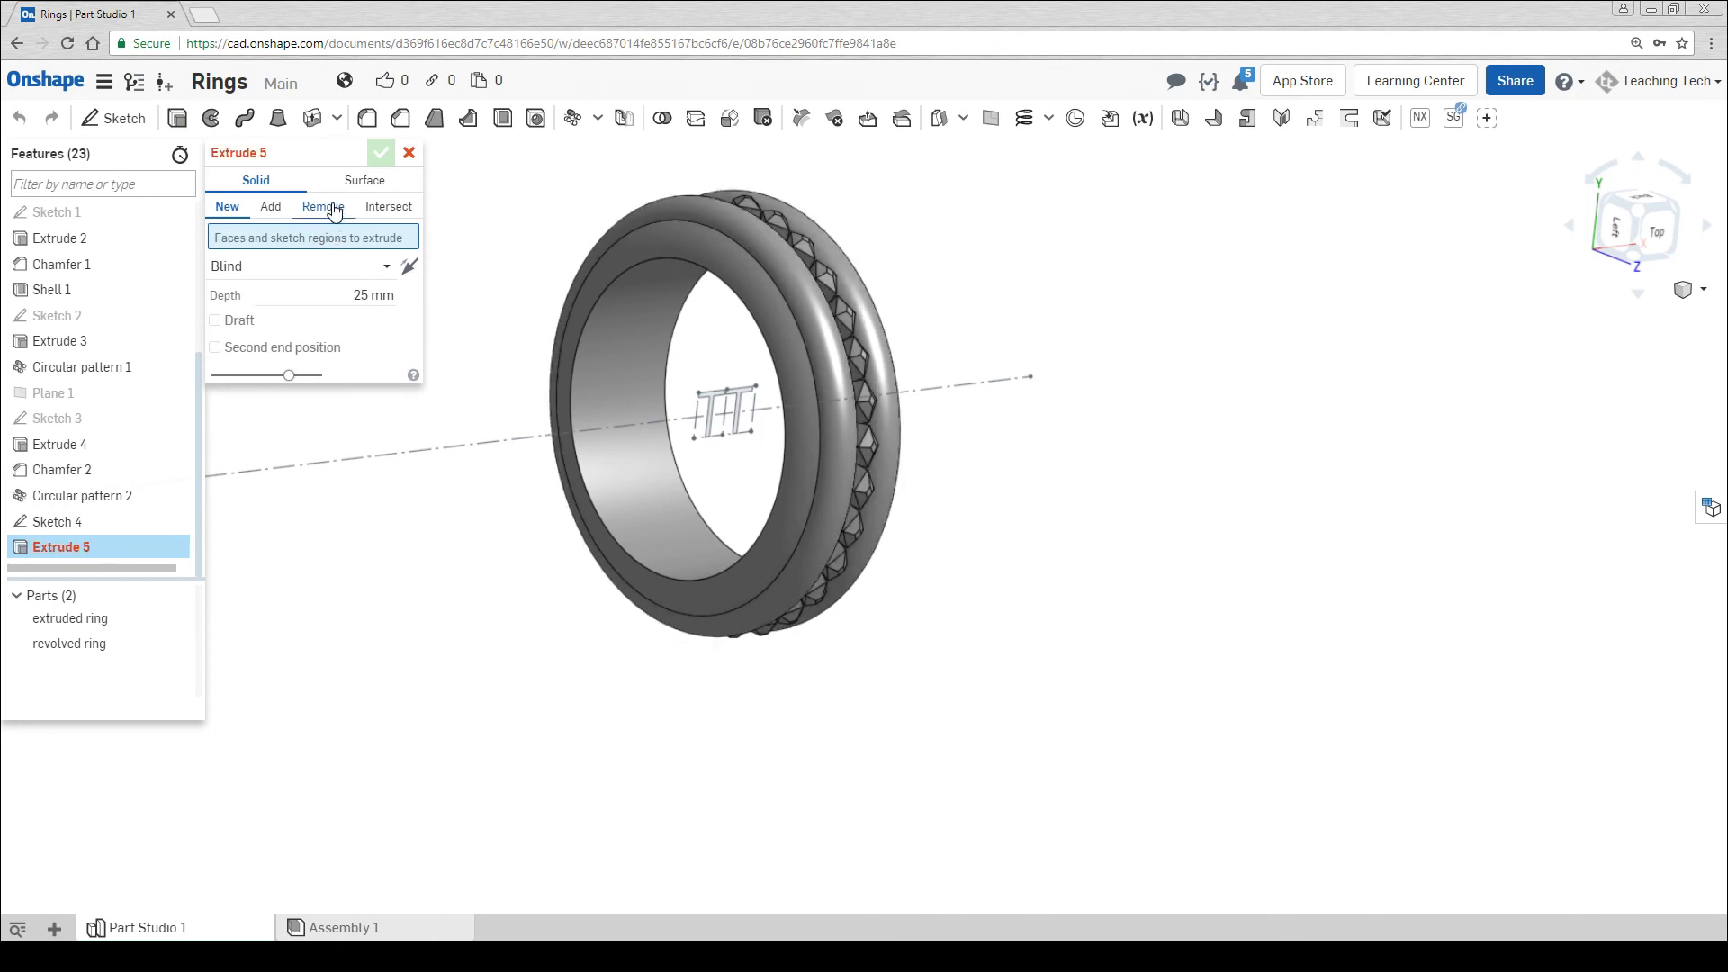
click(335, 210)
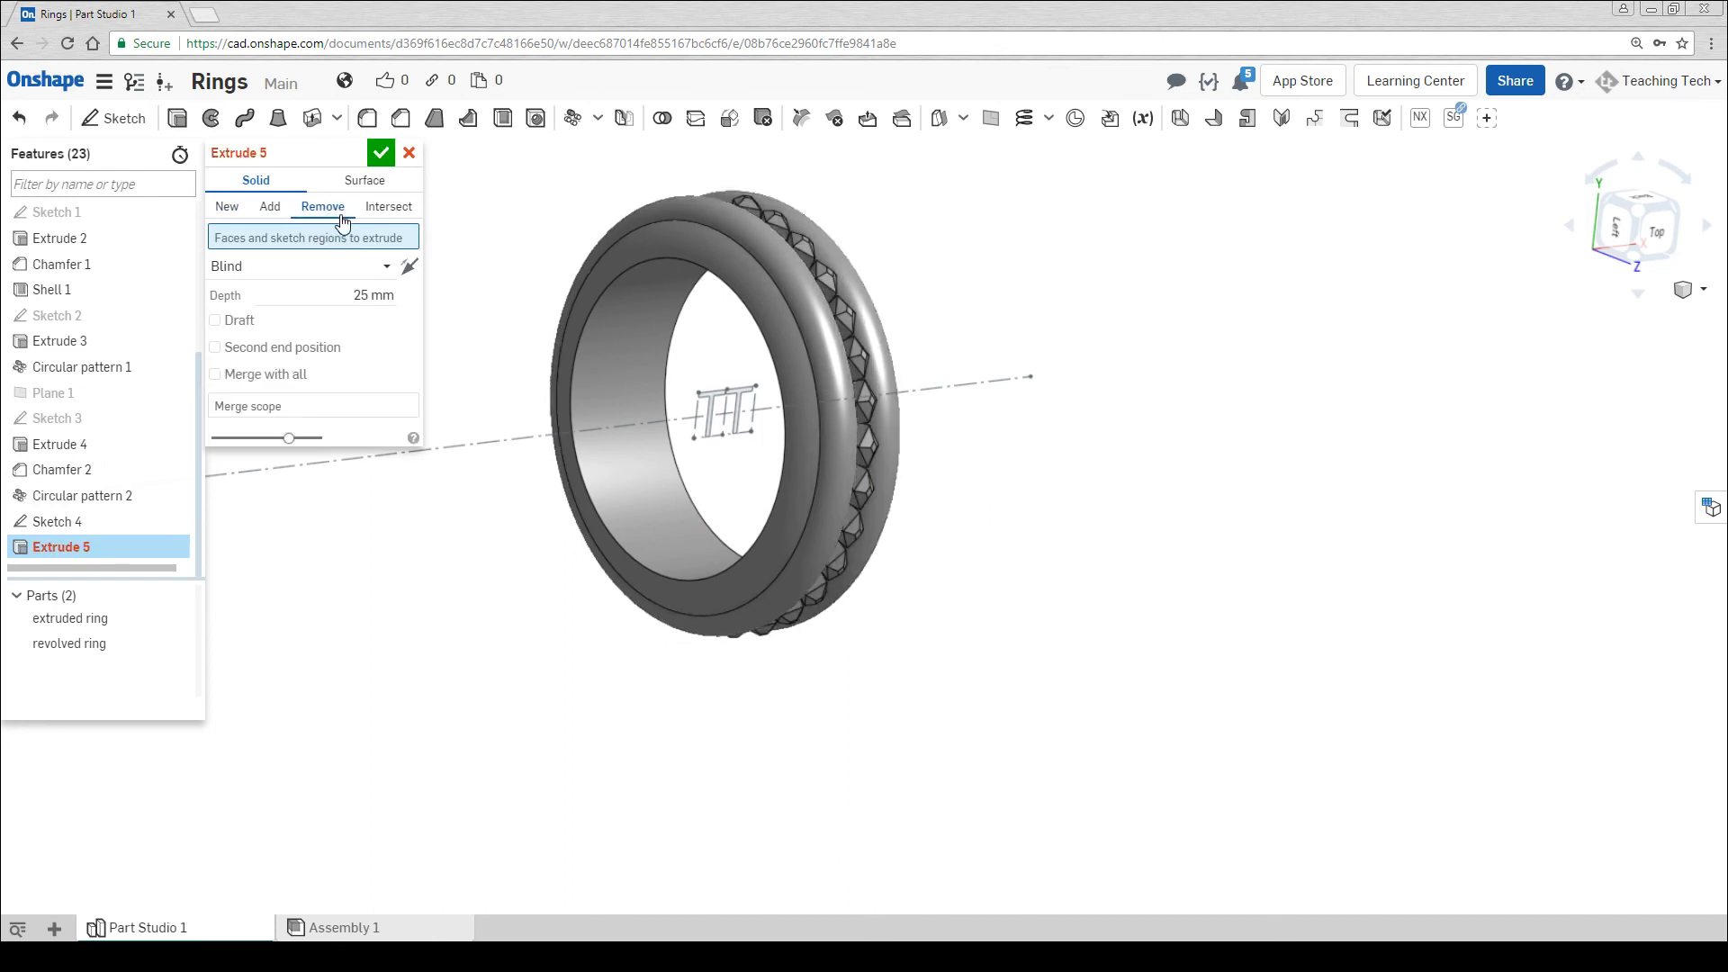
click(388, 272)
click(278, 372)
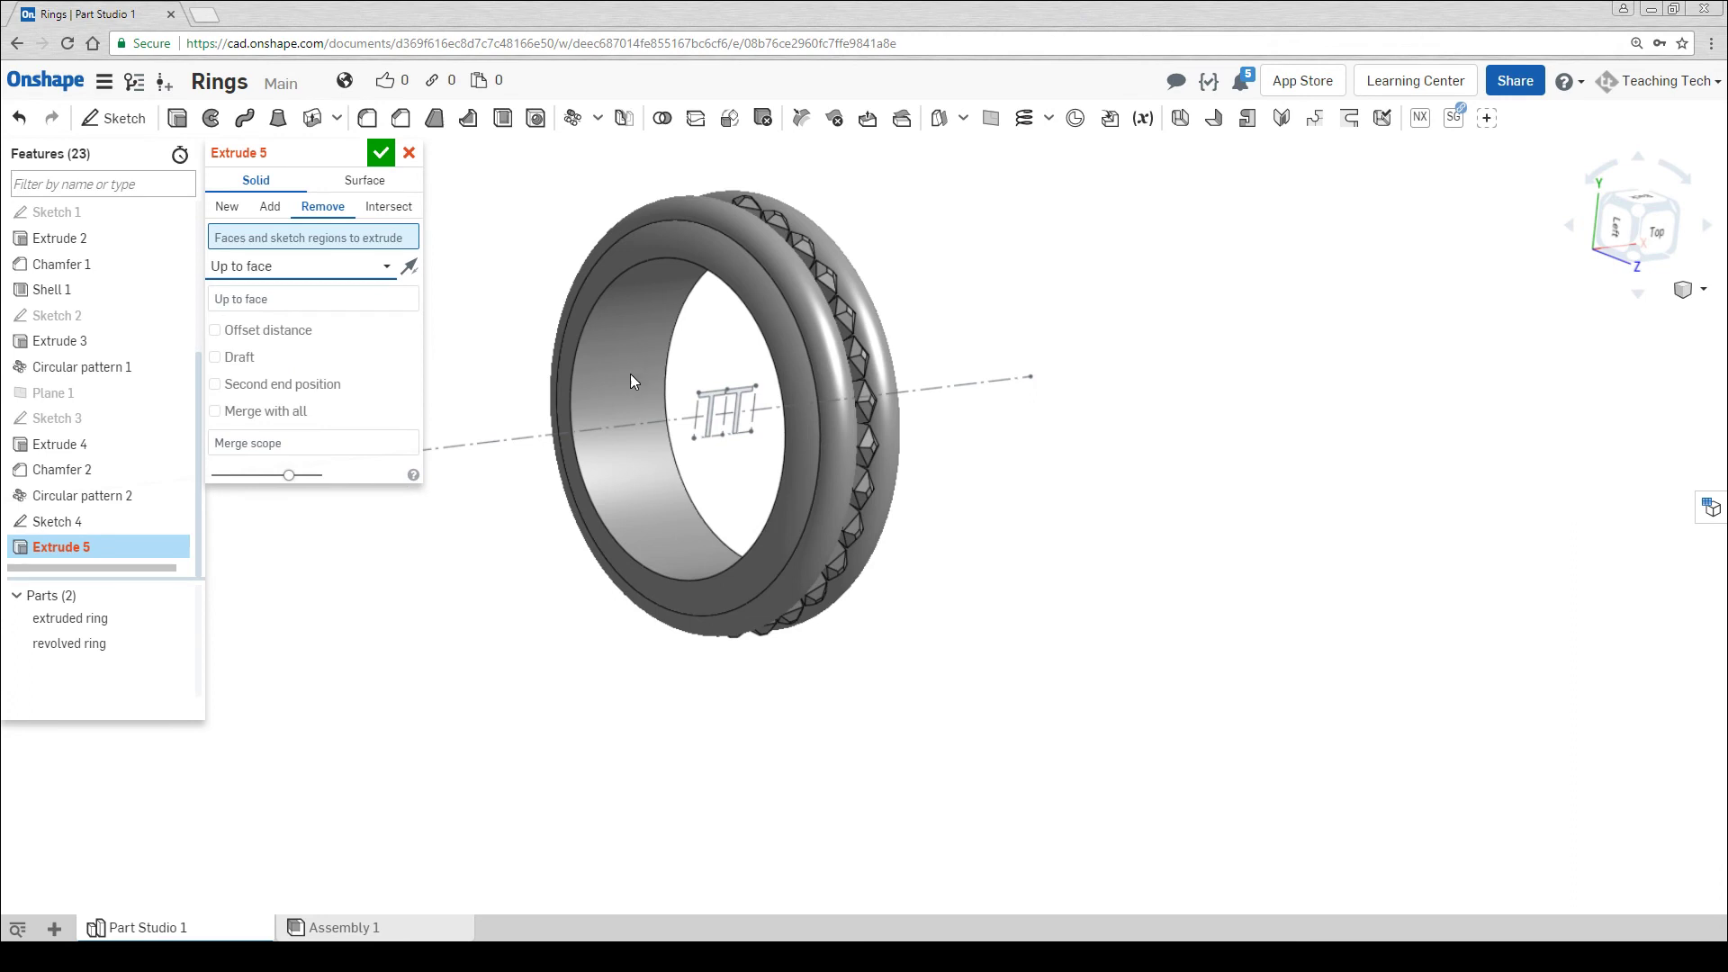
click(94, 525)
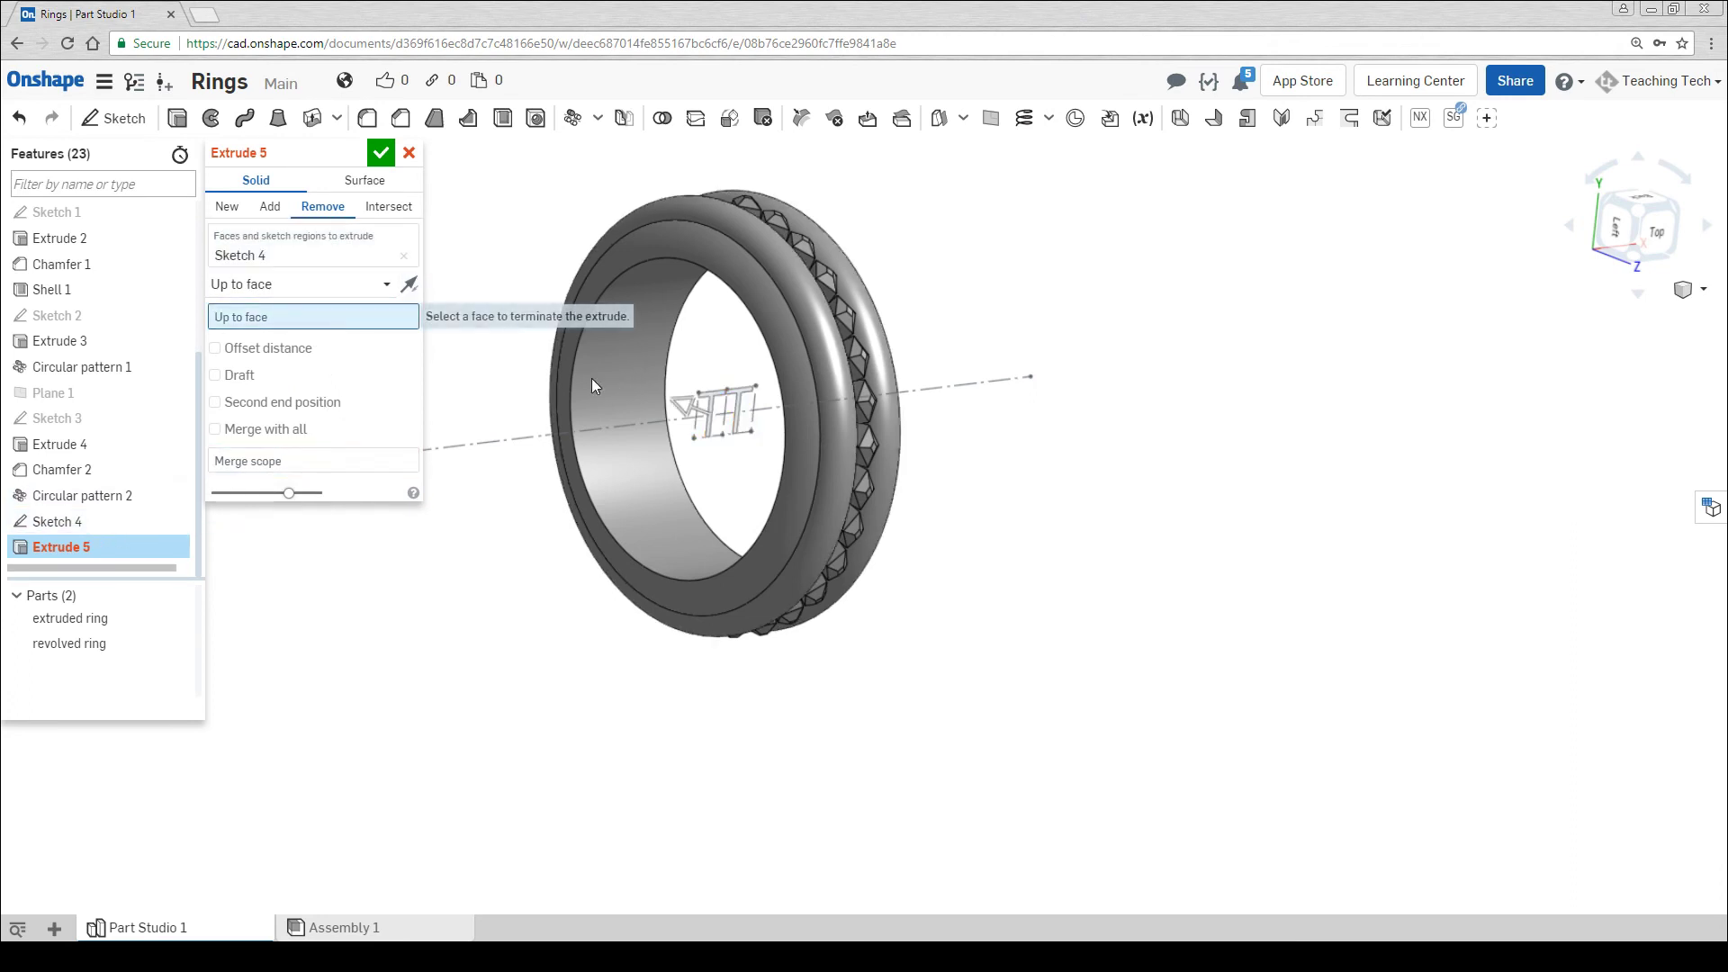
click(613, 403)
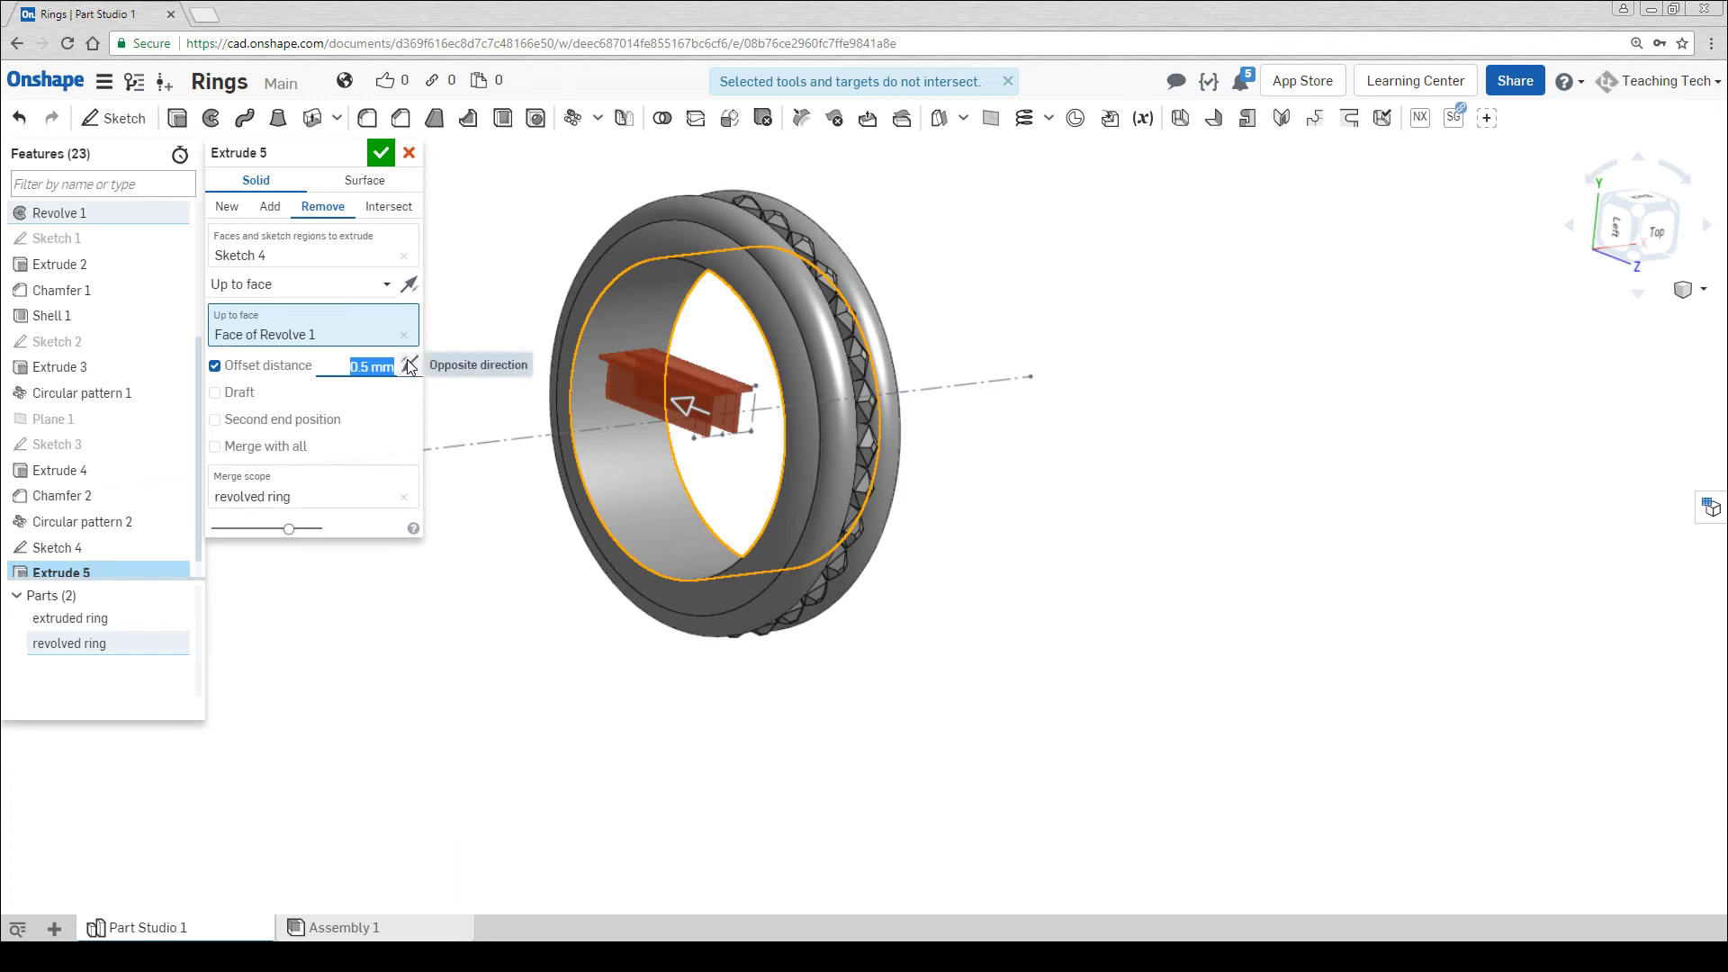
click(409, 364)
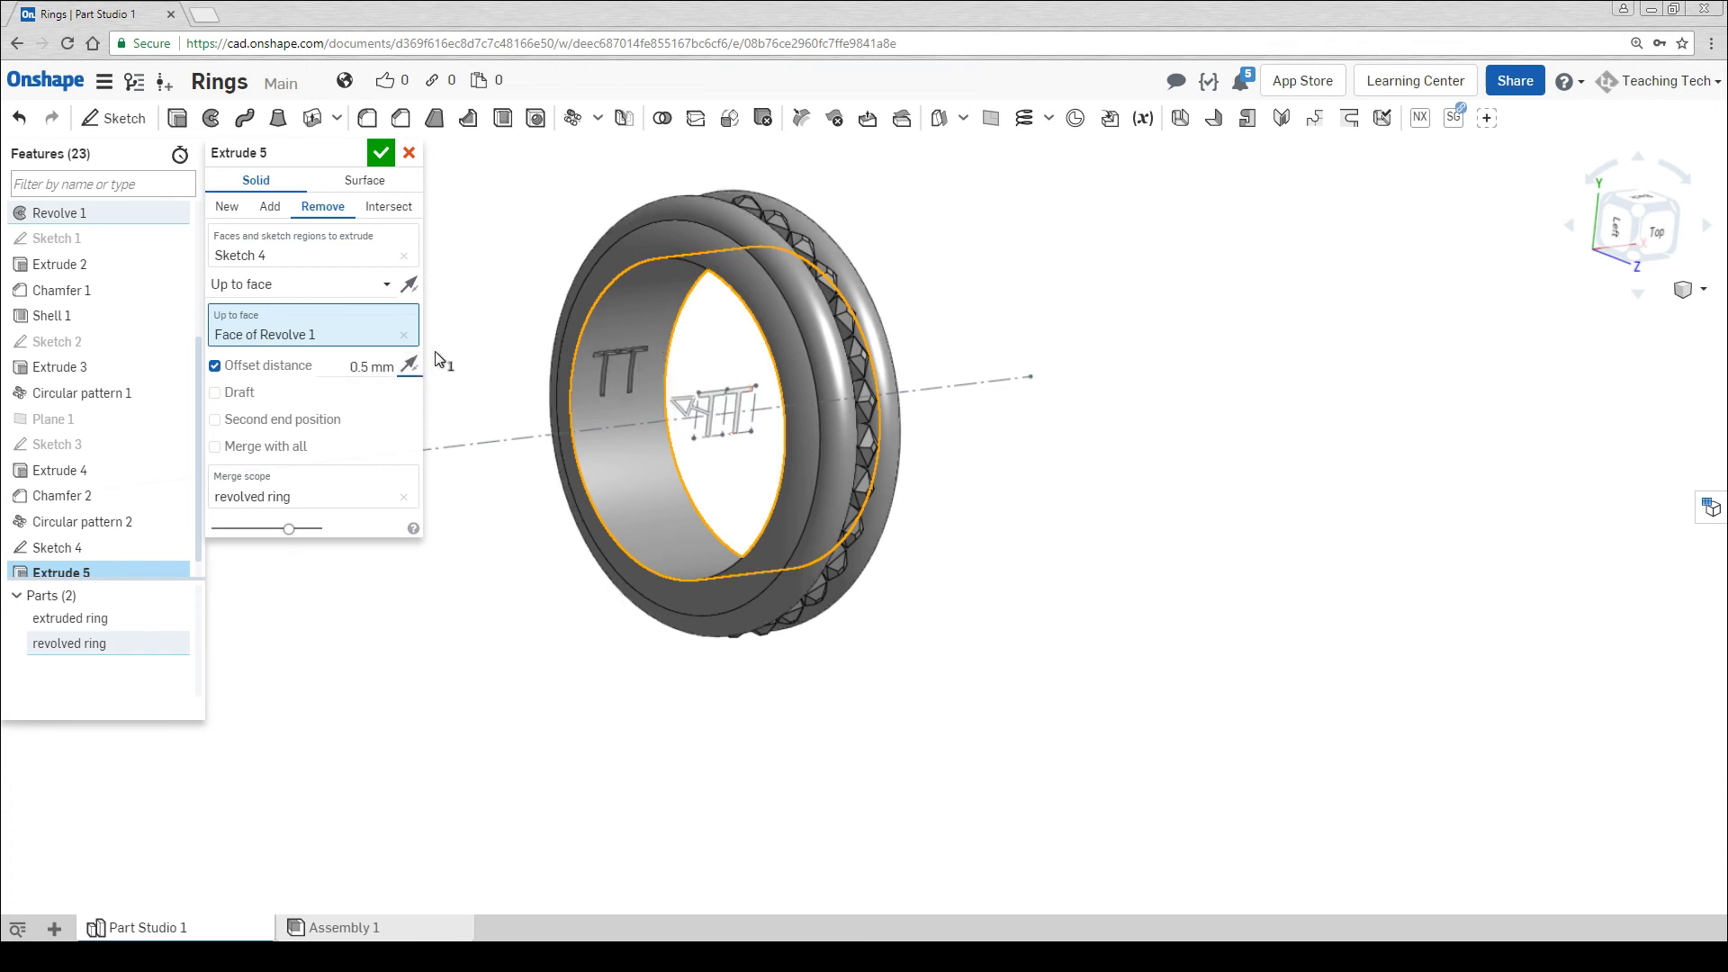
click(381, 155)
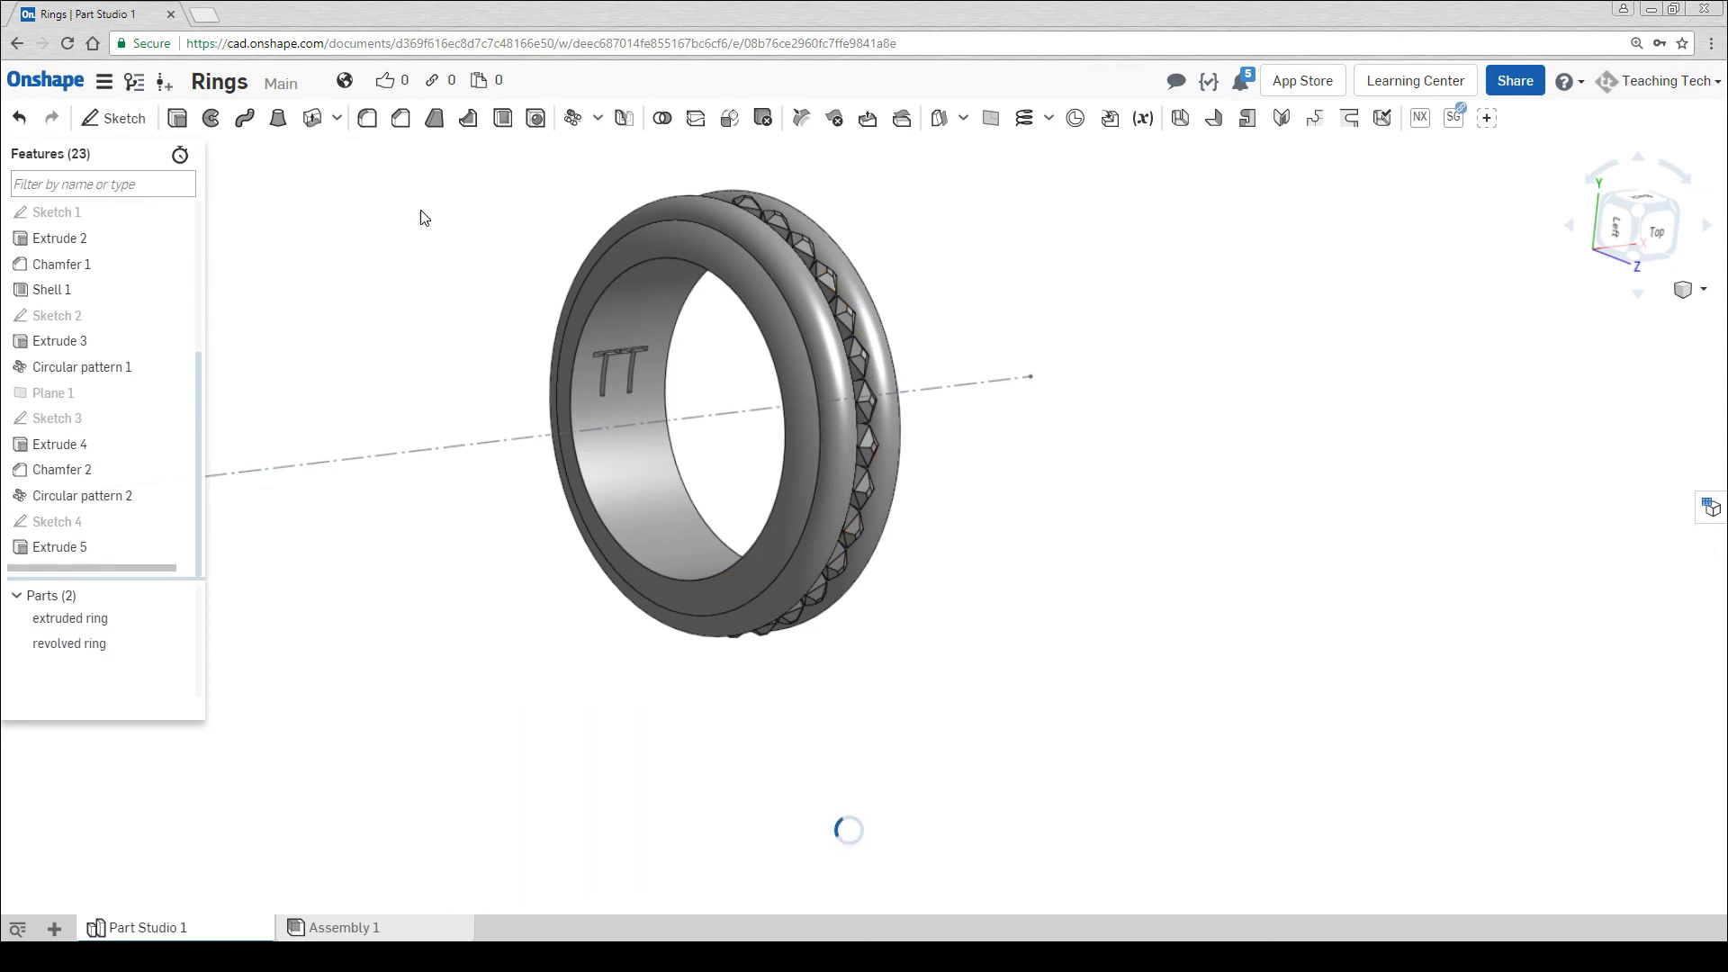
right_drag(503, 460, 544, 423)
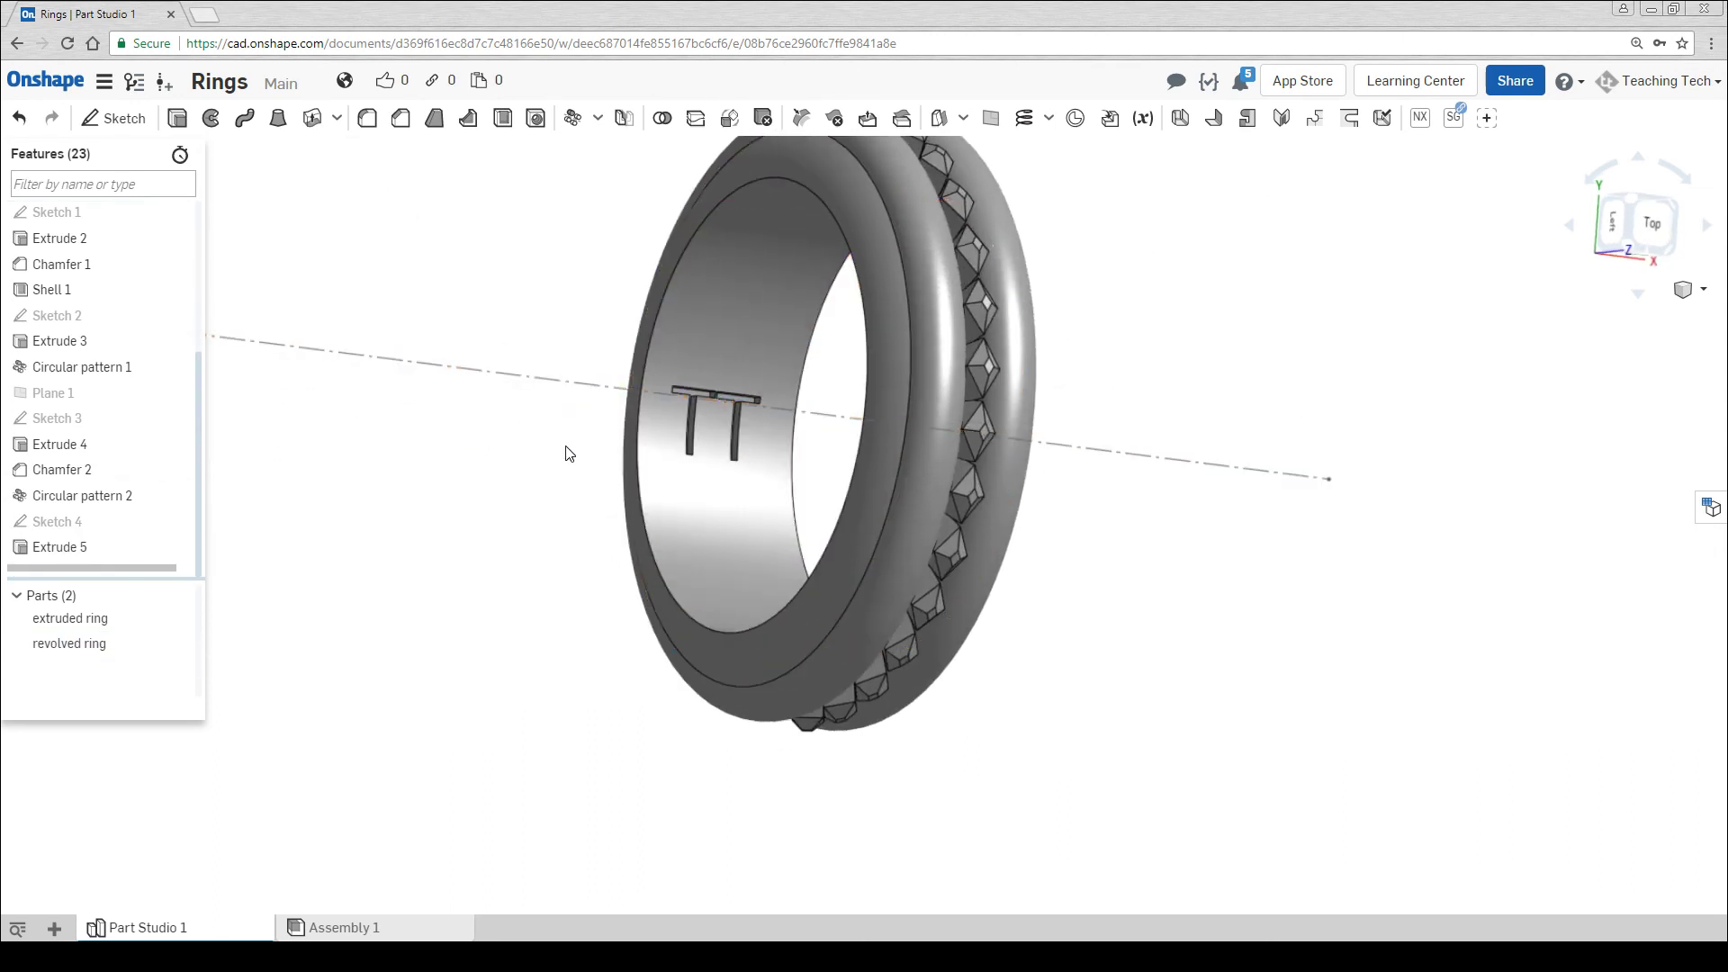
scroll(554, 482, down, 5)
right_drag(554, 482, 844, 611)
scroll(844, 611, up, 3)
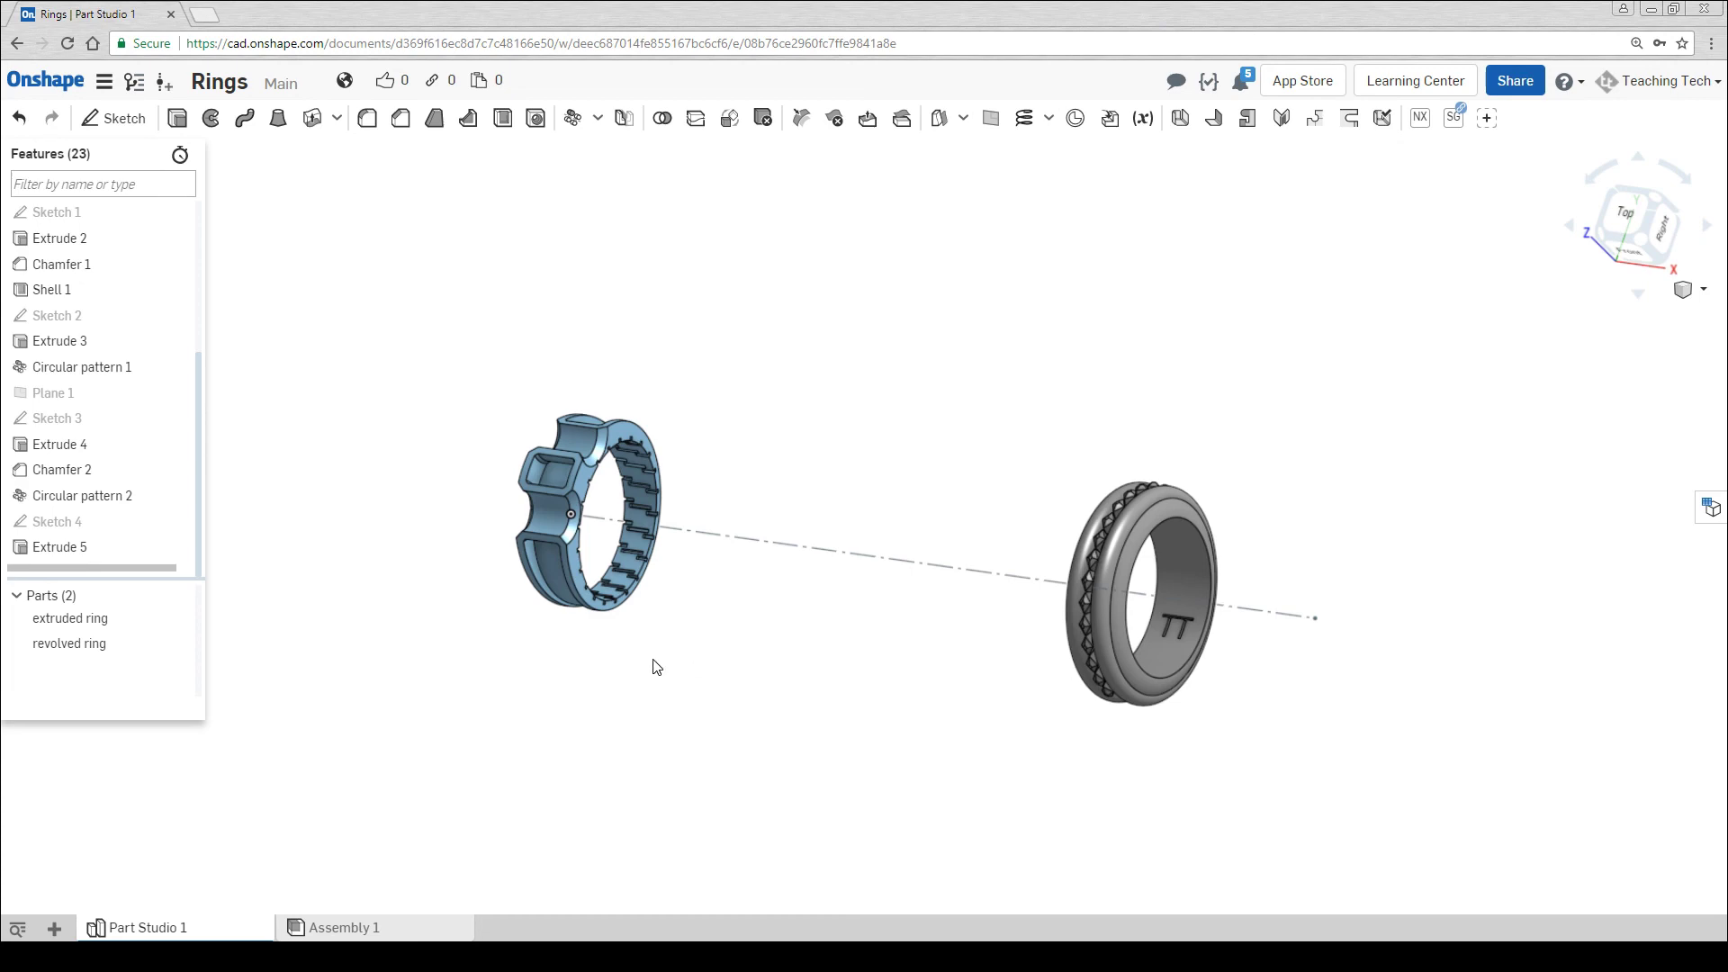
scroll(171, 468, up, 5)
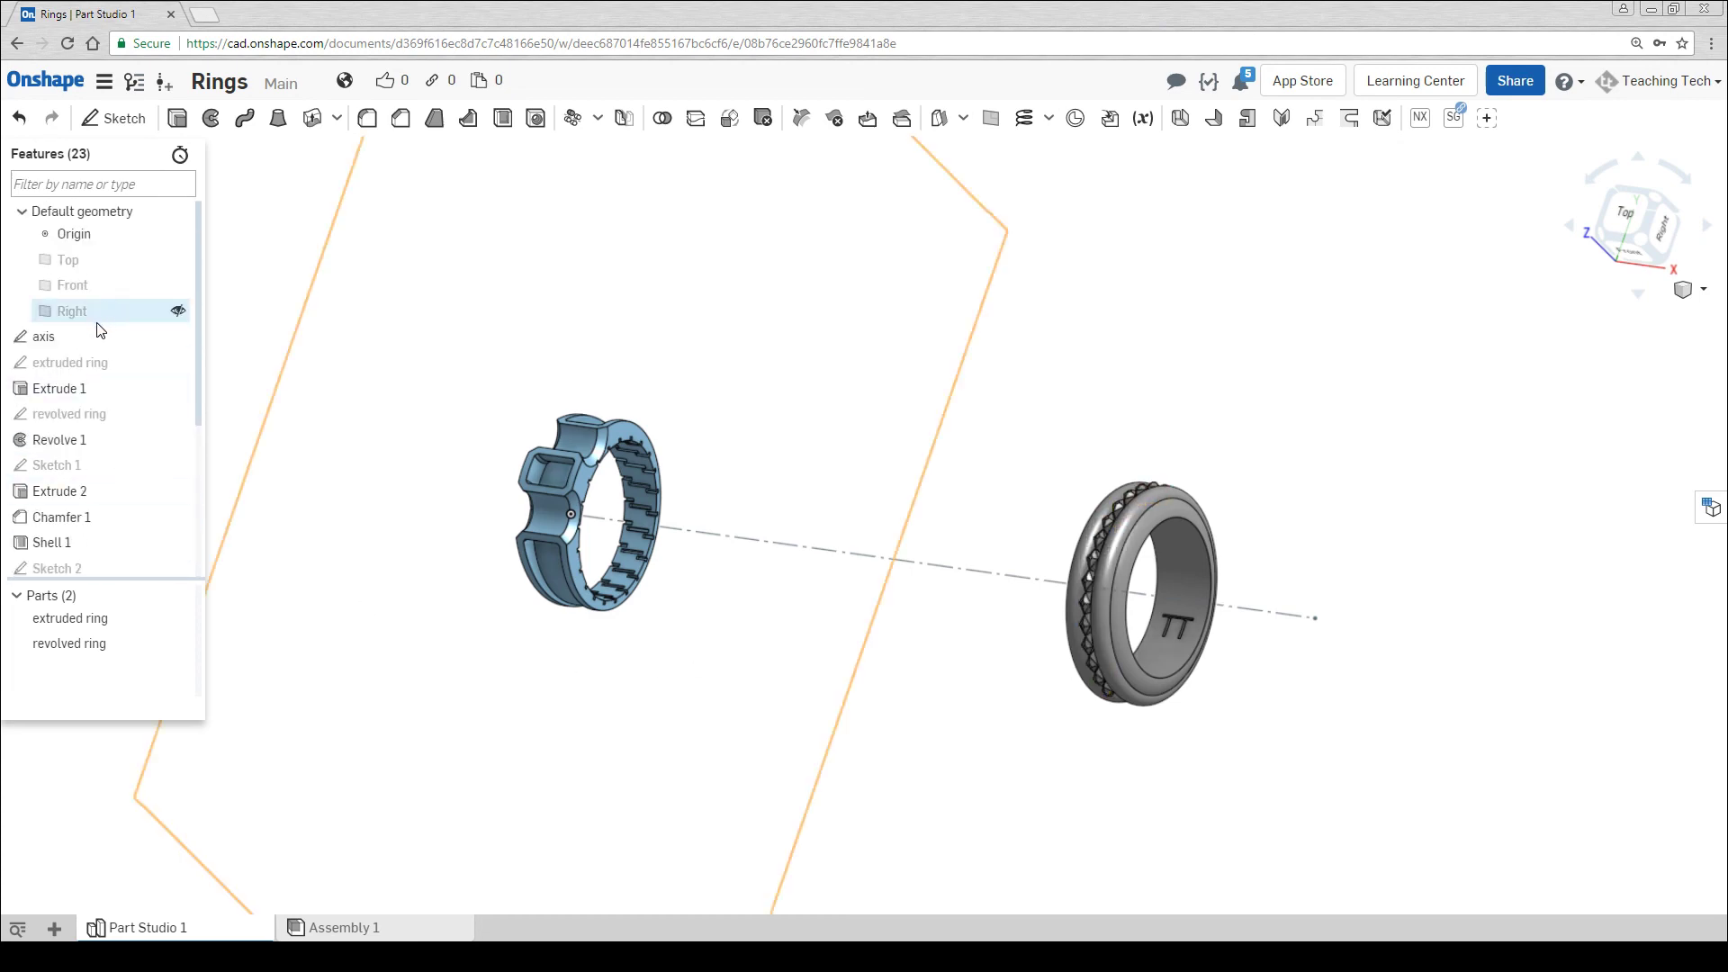